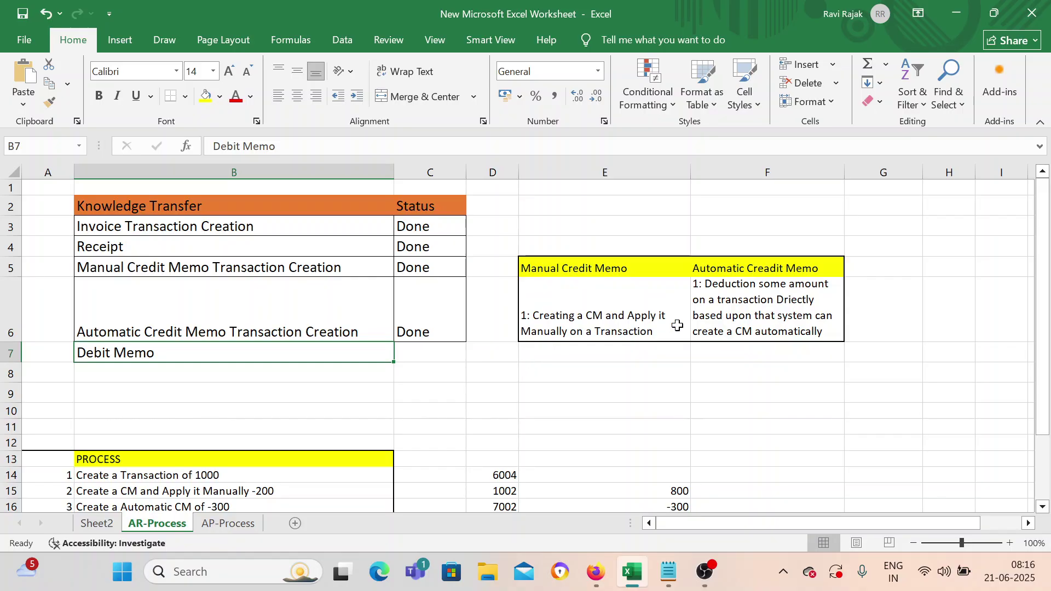
click(656, 316)
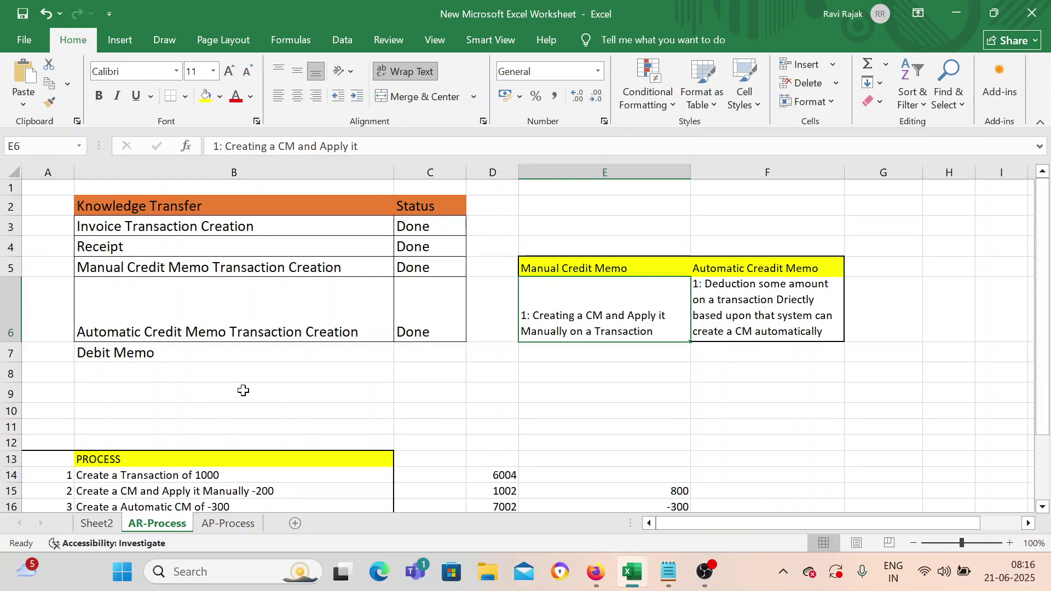
click(173, 355)
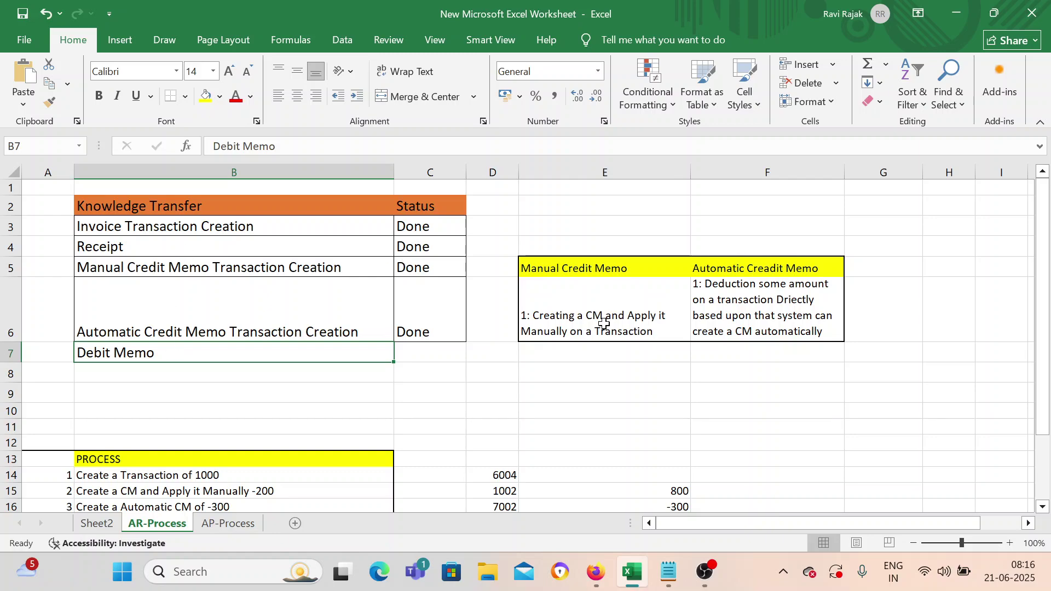
click(591, 269)
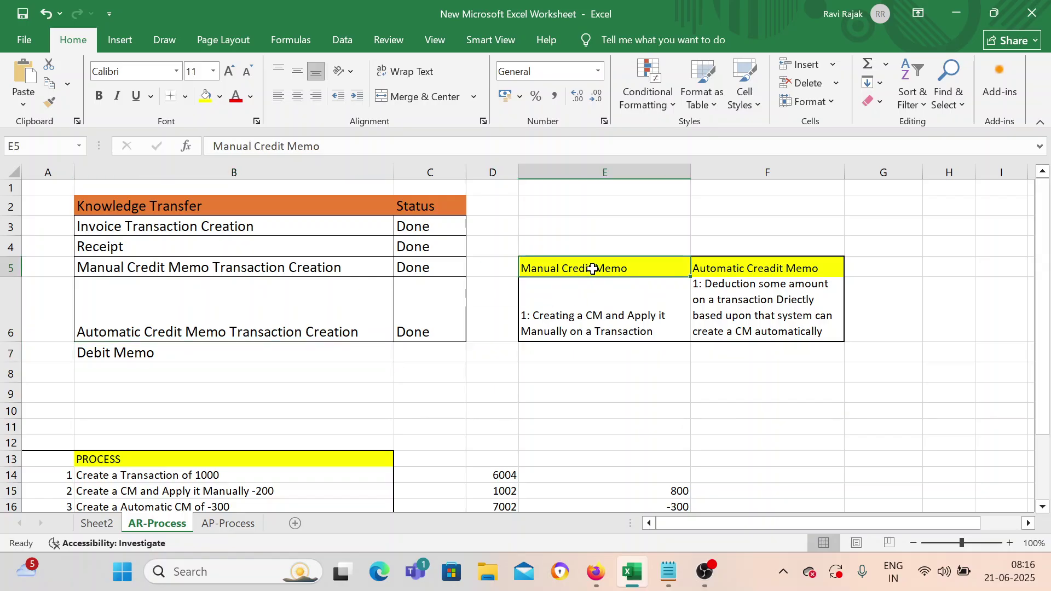
click(178, 353)
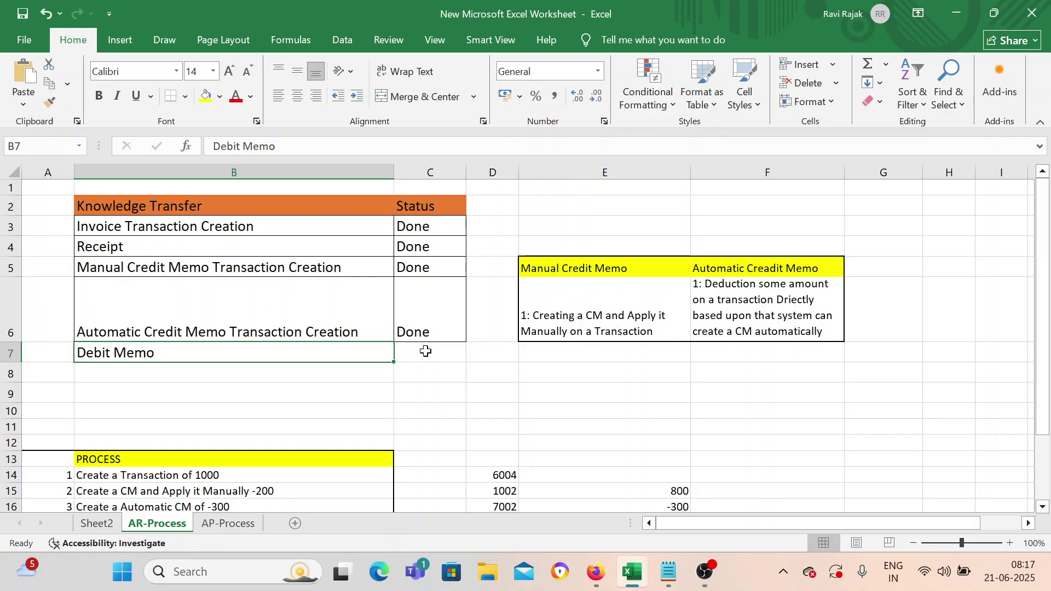
click(425, 351)
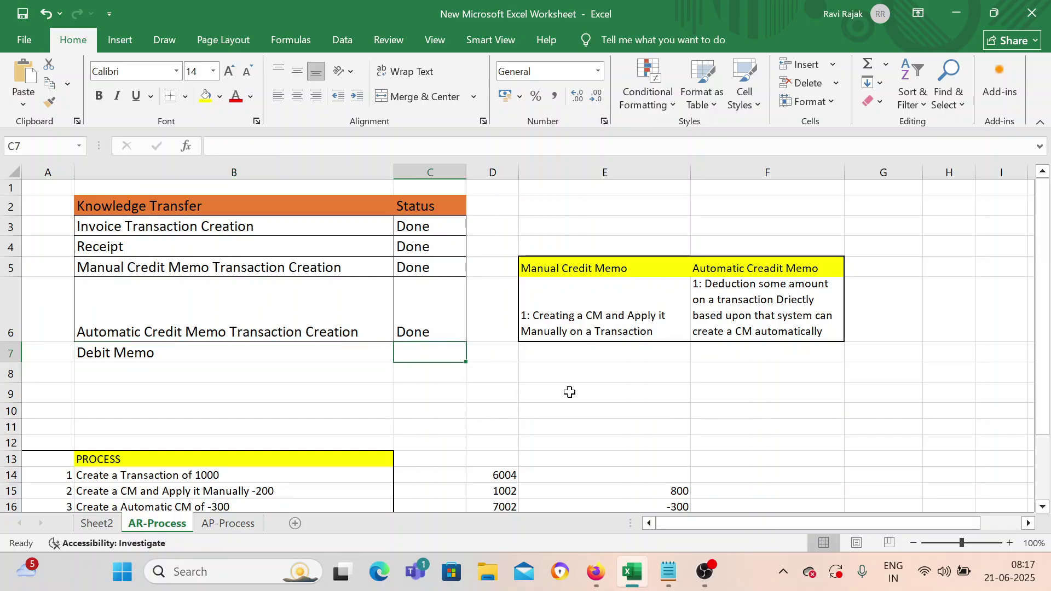
Enter the heading "DM Process" in cell B21, below the existing PROCESS table
scroll(306, 351, down, 1)
click(150, 296)
scroll(169, 352, down, 1)
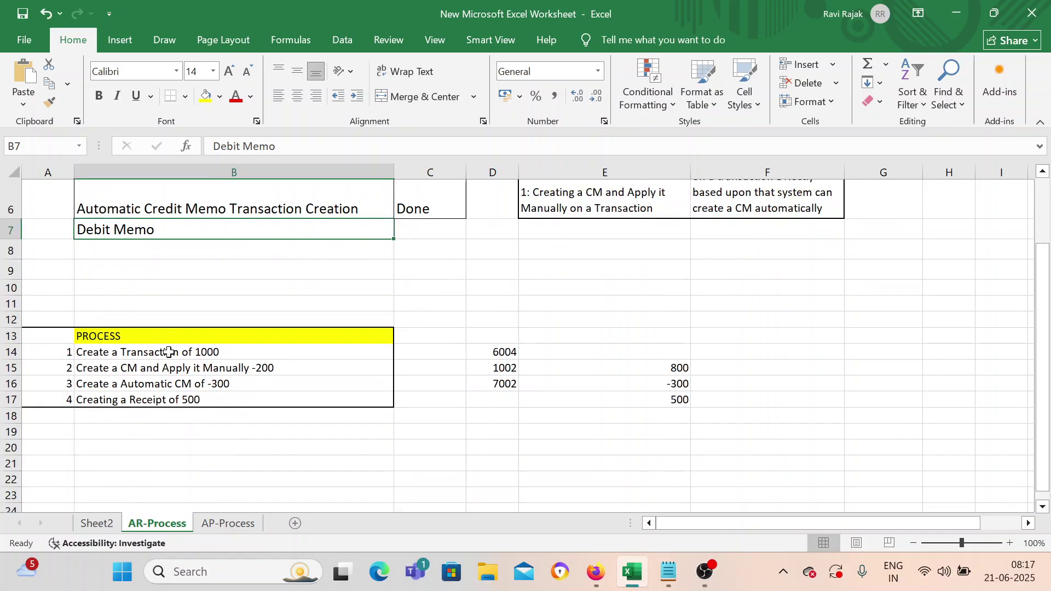
click(157, 423)
double_click(157, 423)
text(P)
key(BackSpace)
text(D)
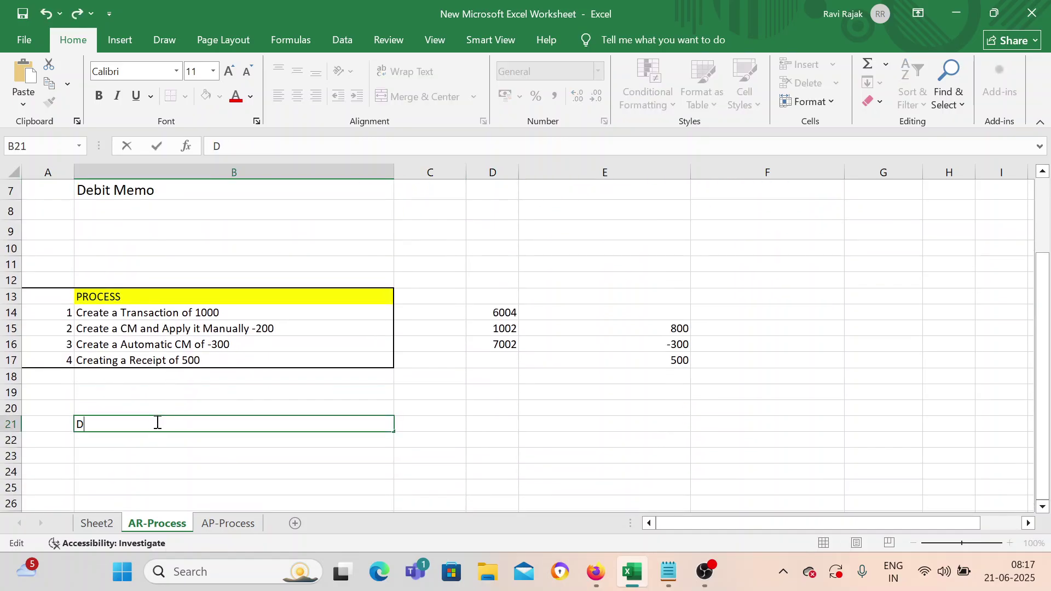
text(M Proceess)
key(BackSpace)
key(BackSpace)
key(BackSpace)
text(ss)
key(Return)
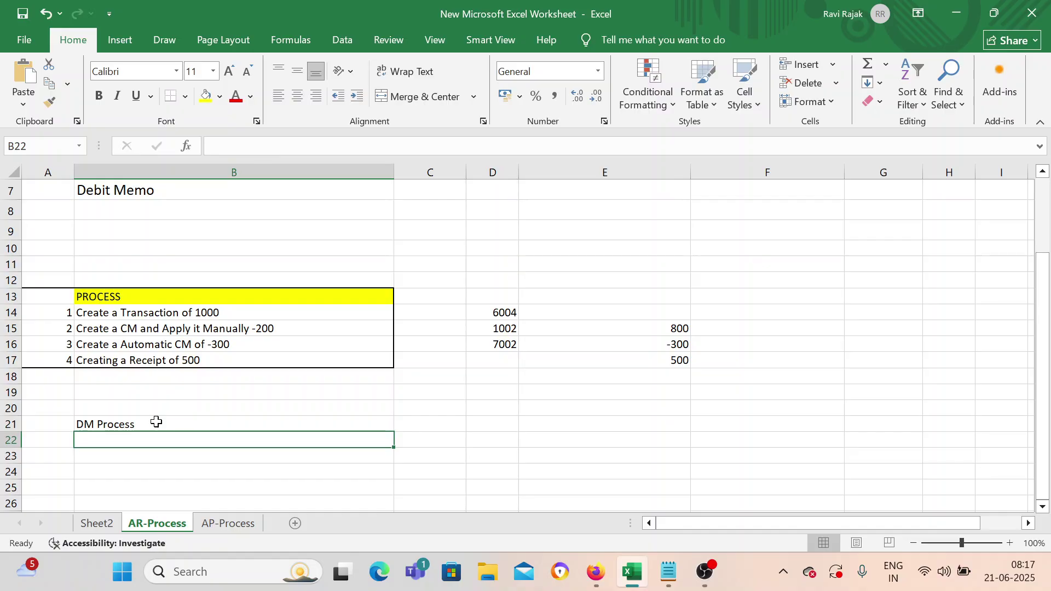
Add the first process row with "Create a Transction" in B22 and the amount 2000 in C22
text(CReatei)
key(BackSpace)
key(BackSpace)
text(ing a)
key(BackSpace)
key(BackSpace)
key(BackSpace)
key(BackSpace)
key(BackSpace)
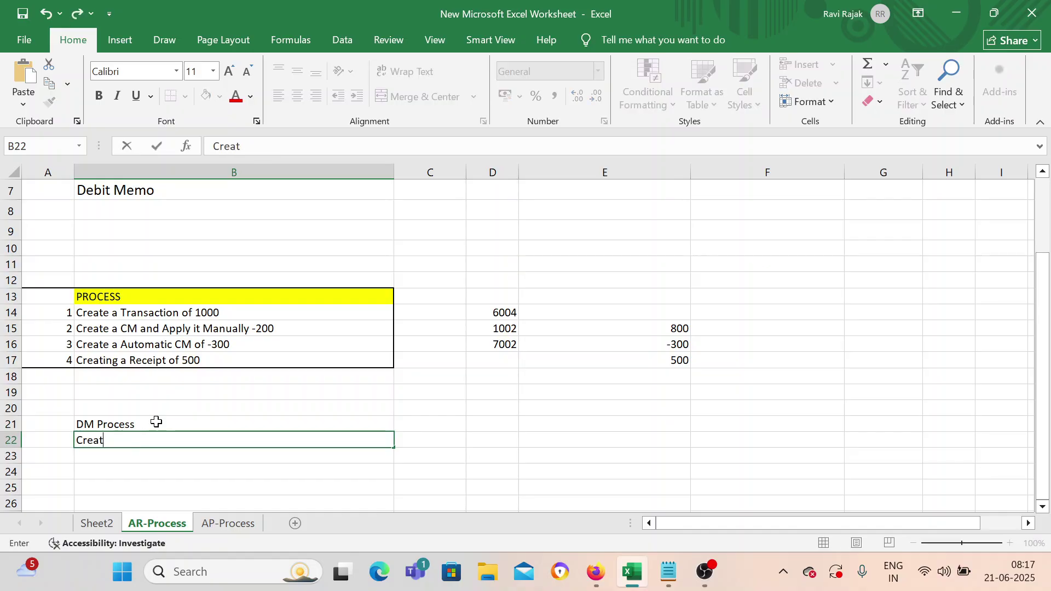
text(e a Transction)
key(Tab)
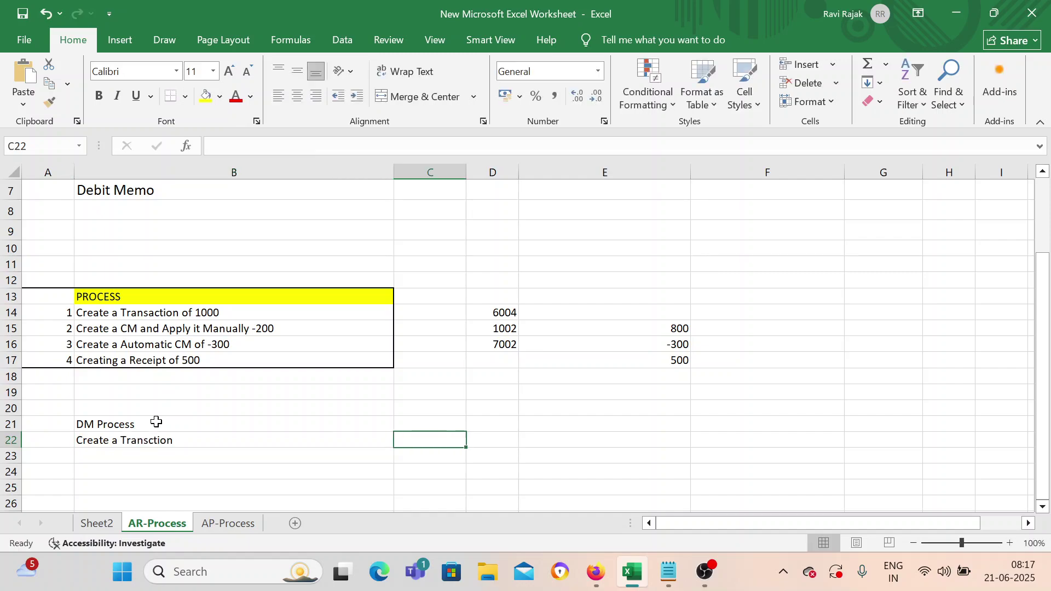
text(2000)
key(Return)
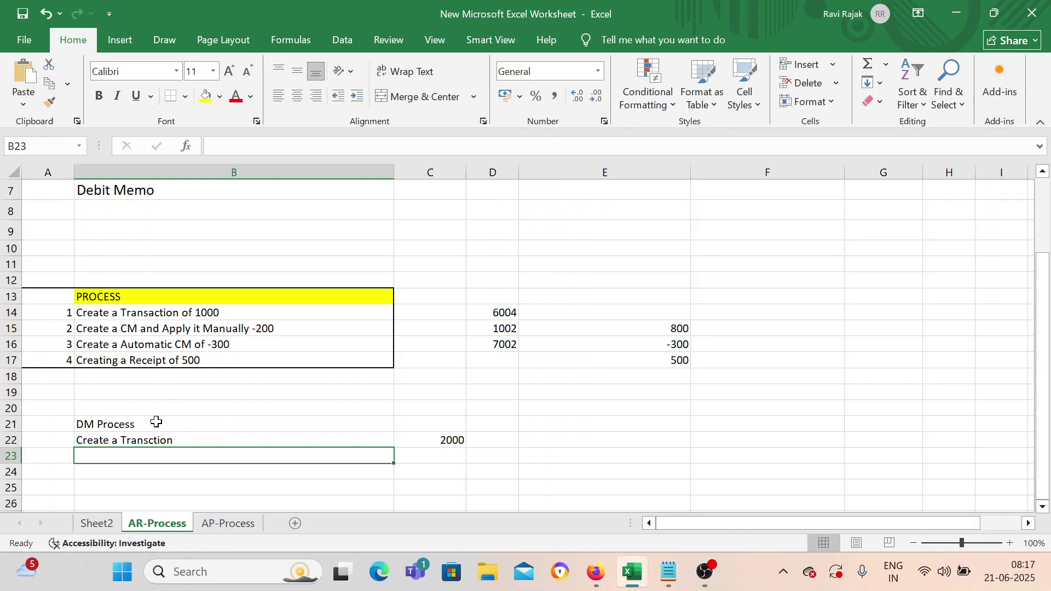
Add the second process row with "Partial Receipt" in B23 and the amount 300 in C23
text(Partial R)
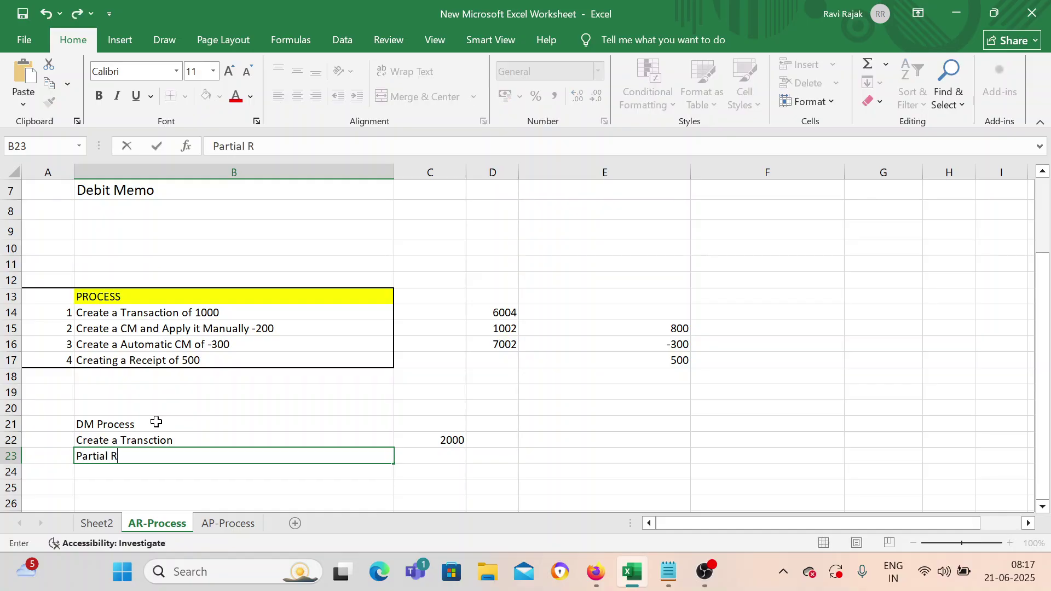
text(eceipt)
key(Tab)
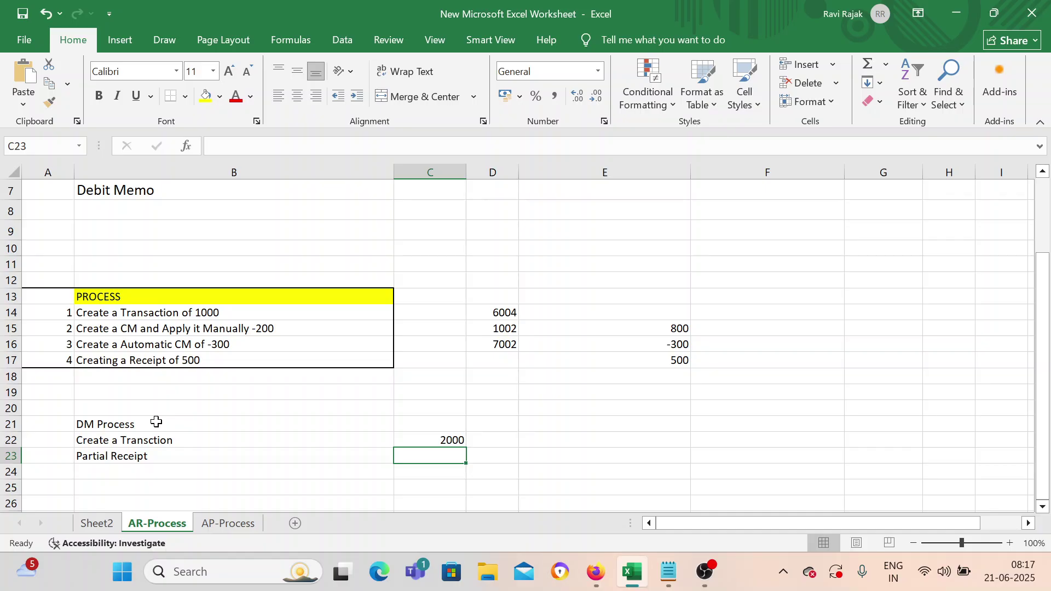
text(300)
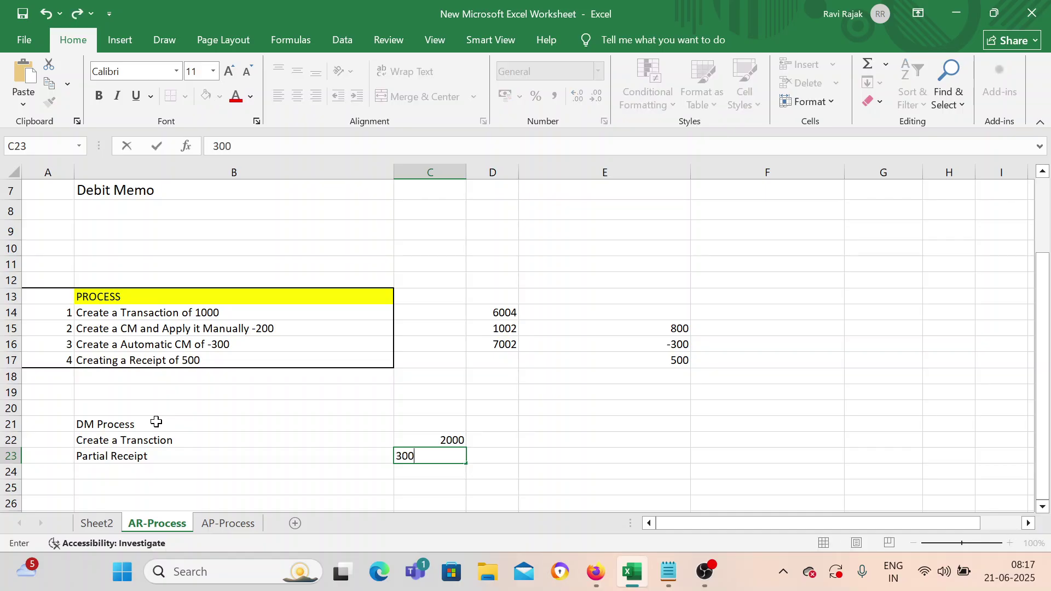
key(Return)
Add the third process row with "Create a DM" in B24 and the amount 400 in C24
scroll(155, 422, down, 2)
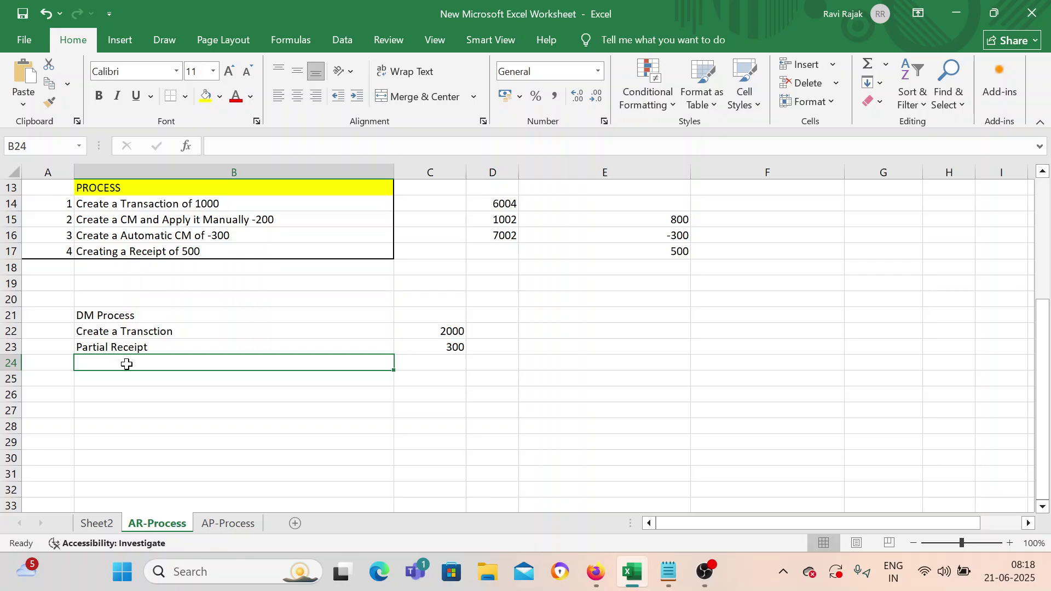
text(Creat)
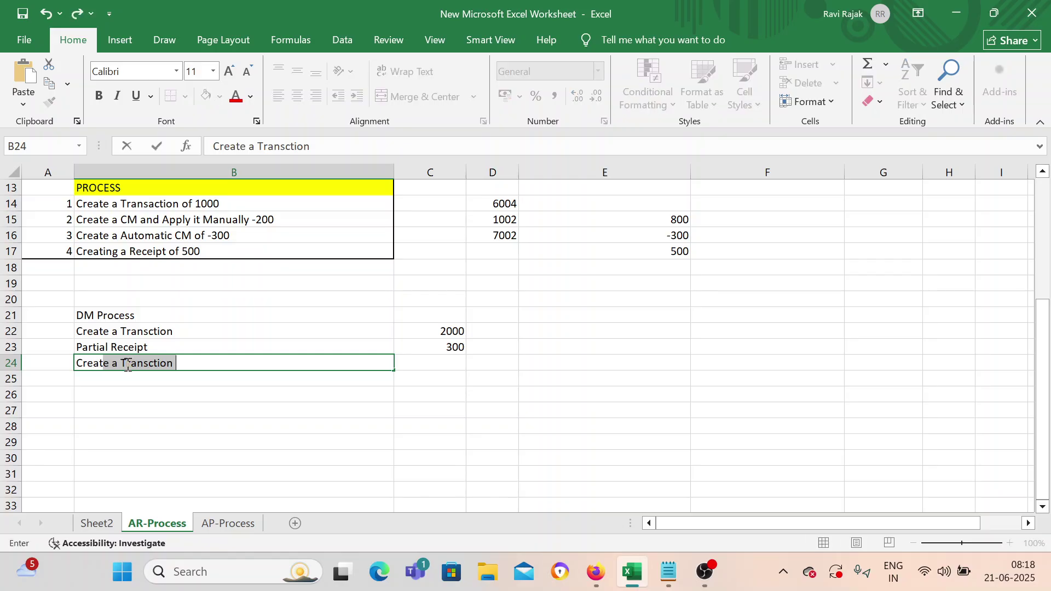
text(e a)
key(BackSpace)
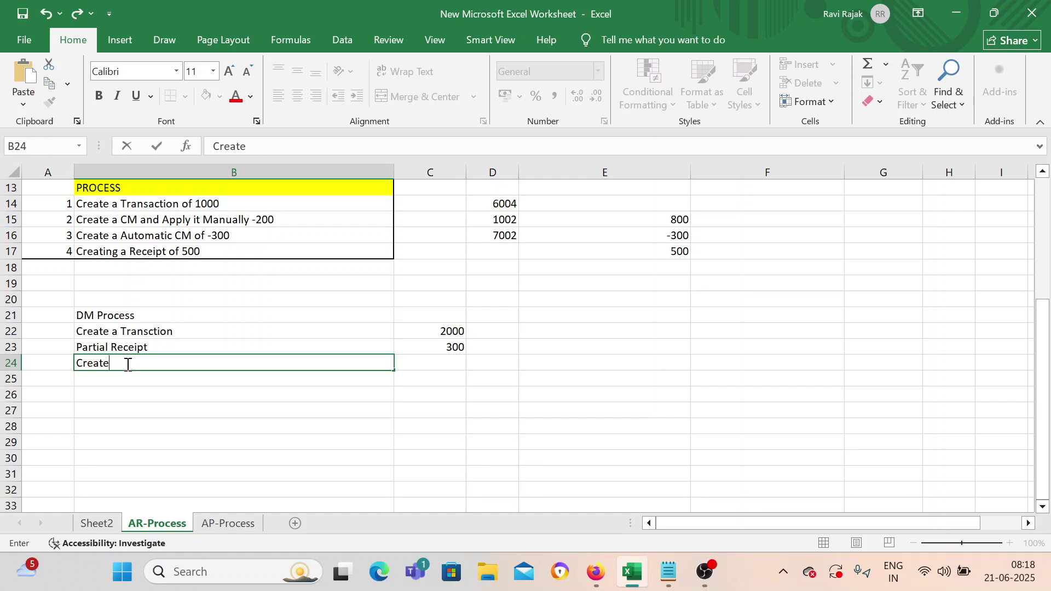
text(a CM)
key(Tab)
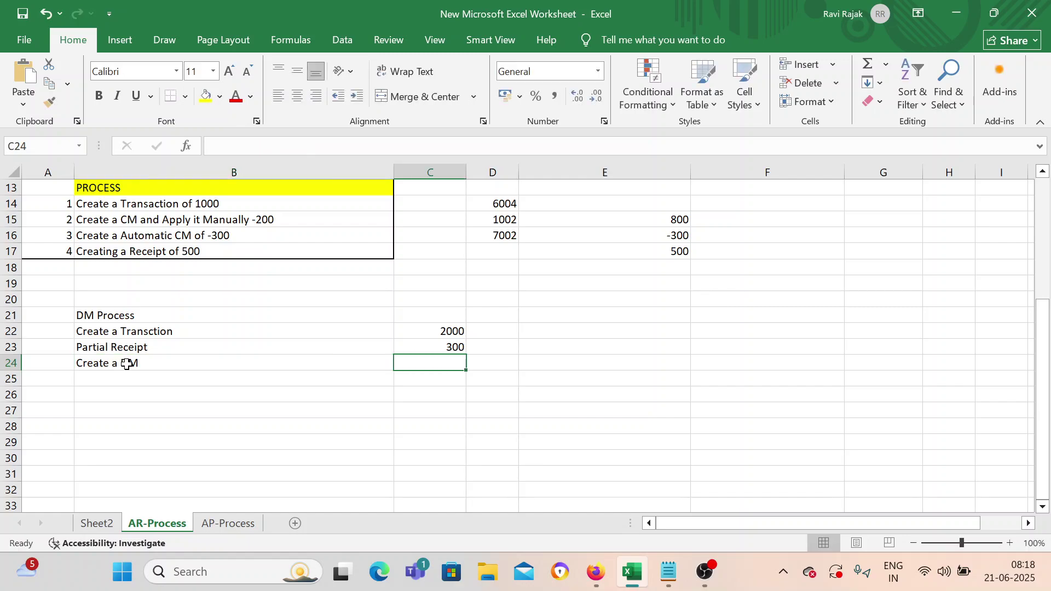
text(400)
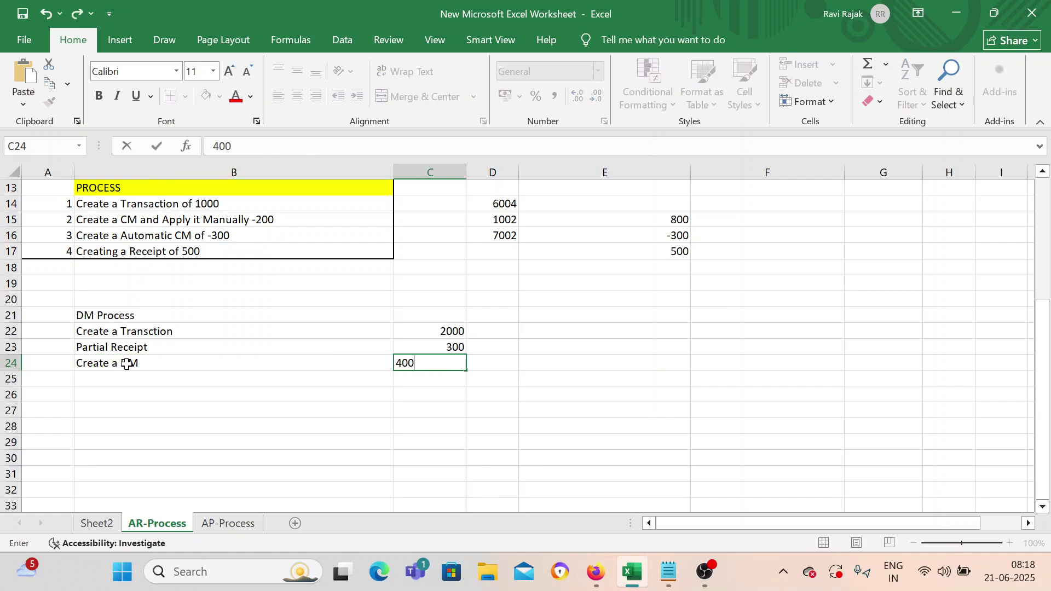
Enter "Receipt" in cell B25 as the last row of the DM Process list
click(150, 377)
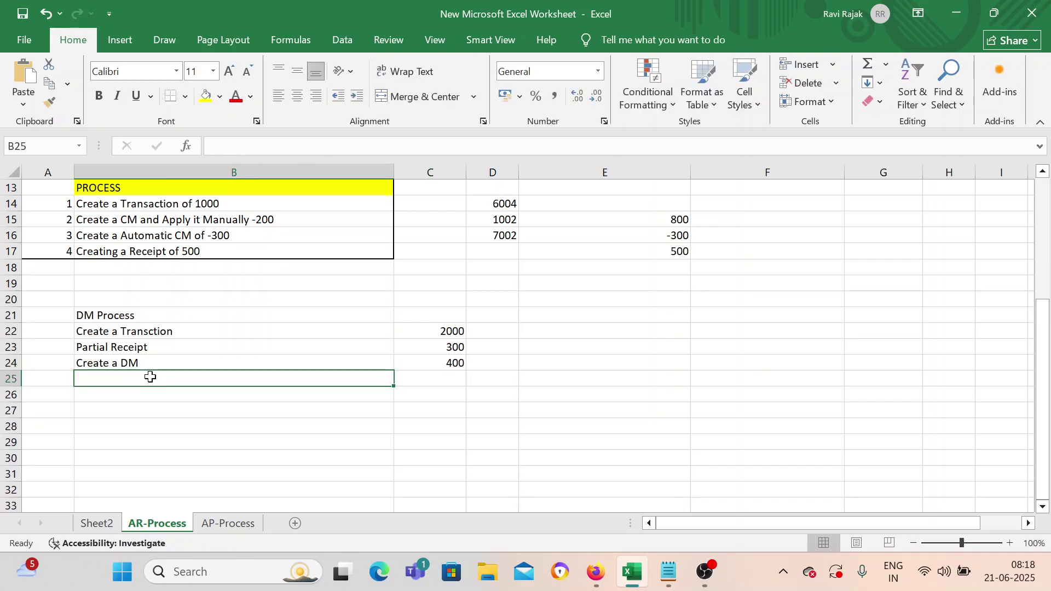
text(Recei)
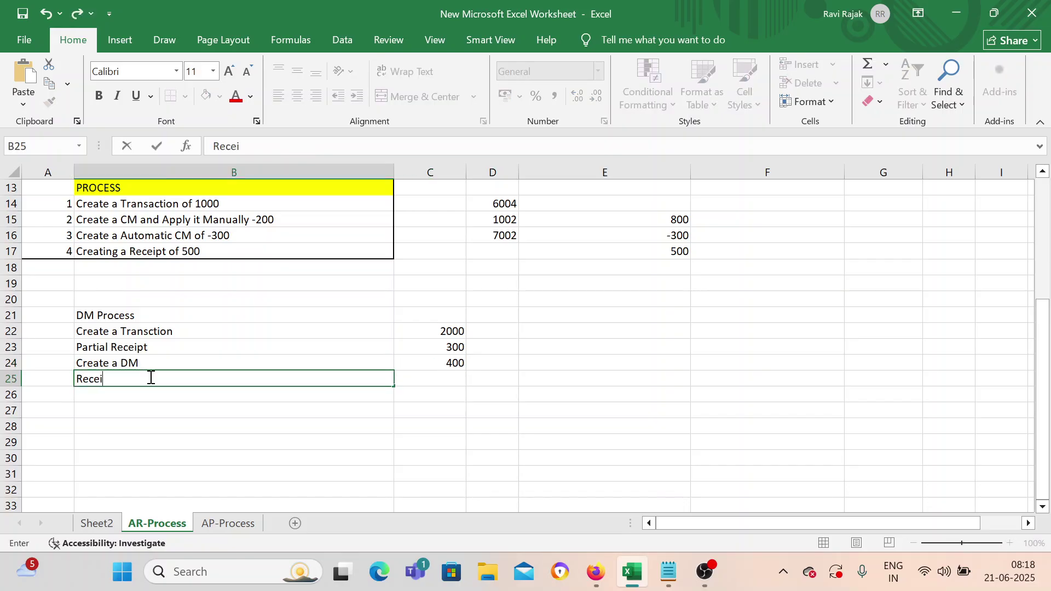
text(pt)
key(Return)
scroll(288, 406, up, 2)
scroll(509, 324, up, 2)
click(572, 268)
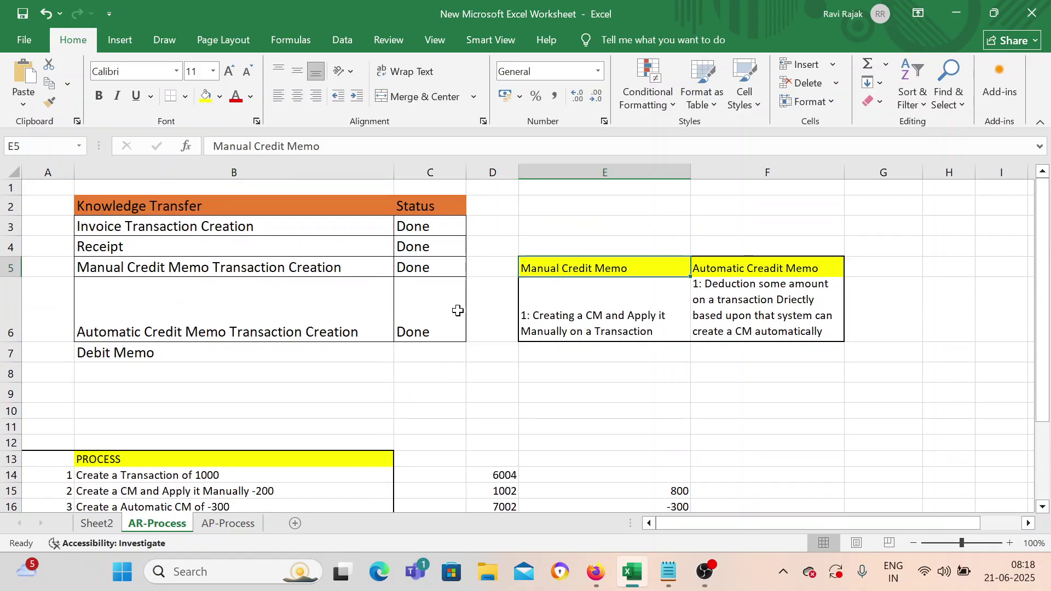
scroll(564, 288, down, 5)
click(208, 331)
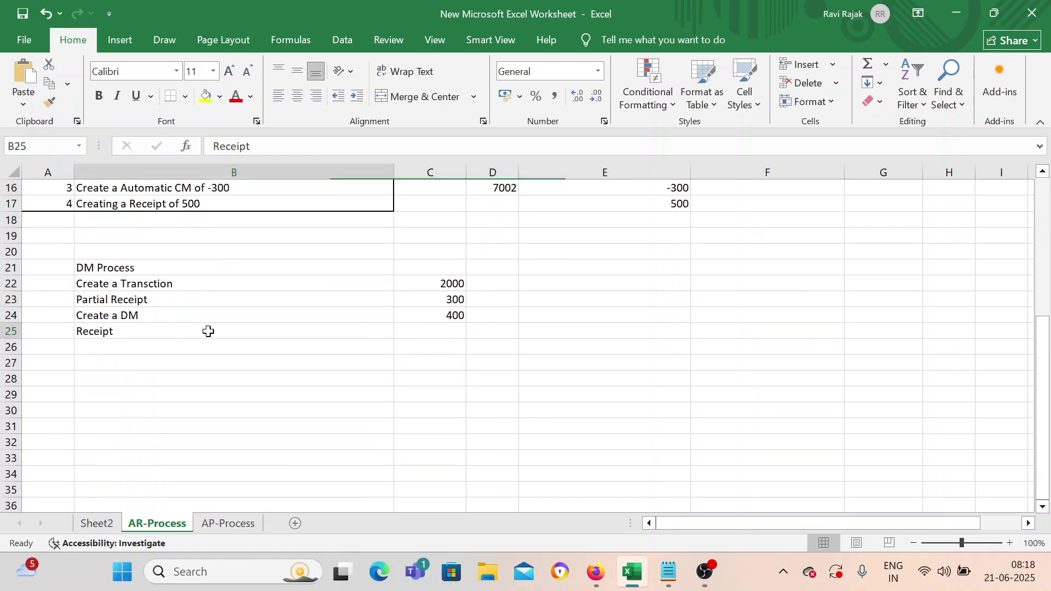
scroll(420, 350, up, 3)
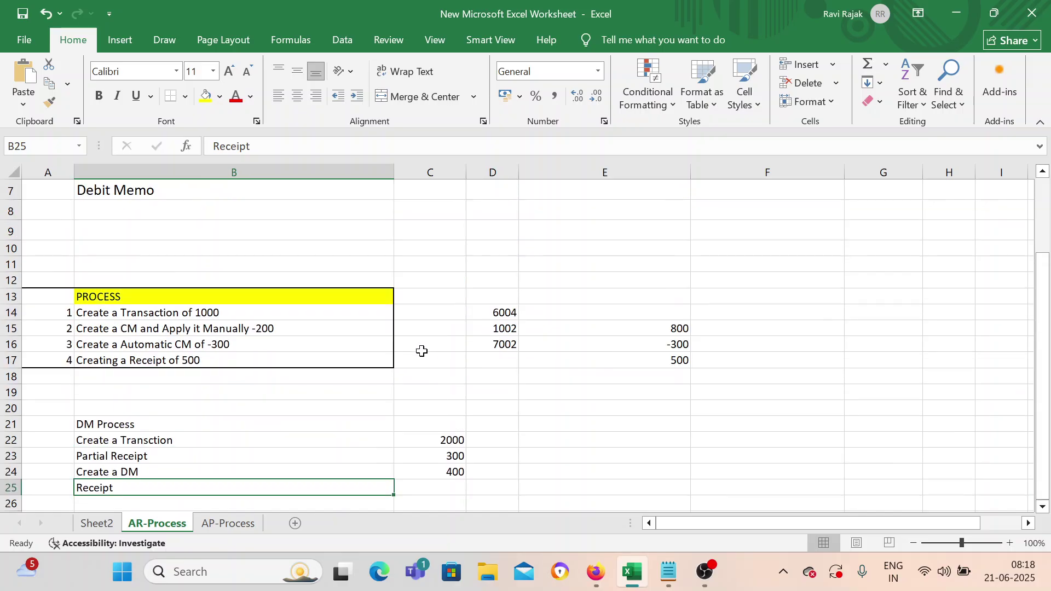
Fill the "DM Process" heading cell B21 with yellow
scroll(340, 380, down, 2)
click(146, 301)
click(147, 314)
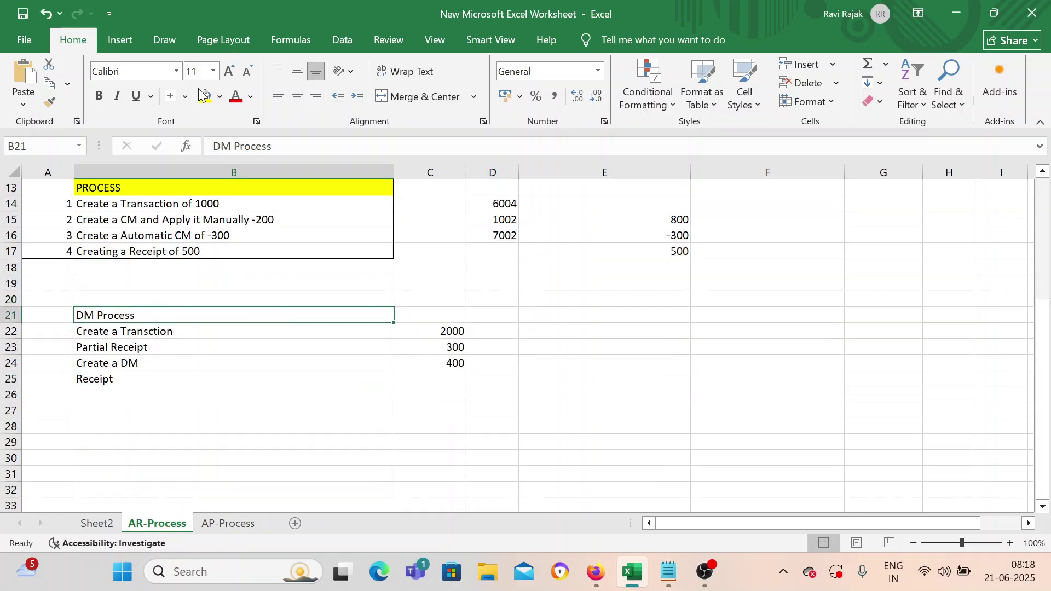
click(206, 96)
click(223, 394)
scroll(251, 388, up, 3)
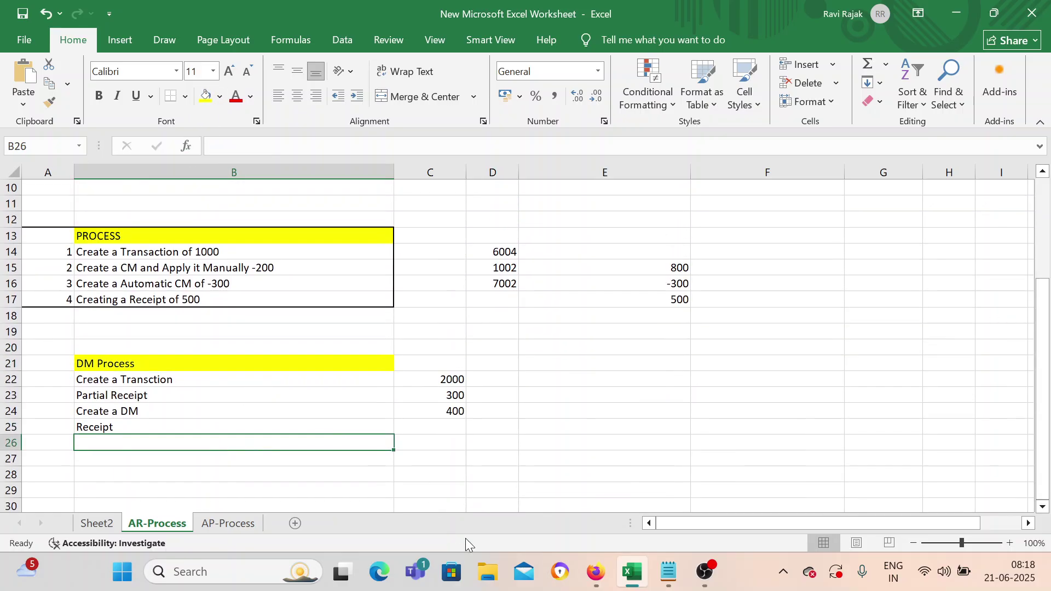
Switch to Oracle Fusion Cloud Applications in Firefox and open the receivables Billing work area
click(595, 571)
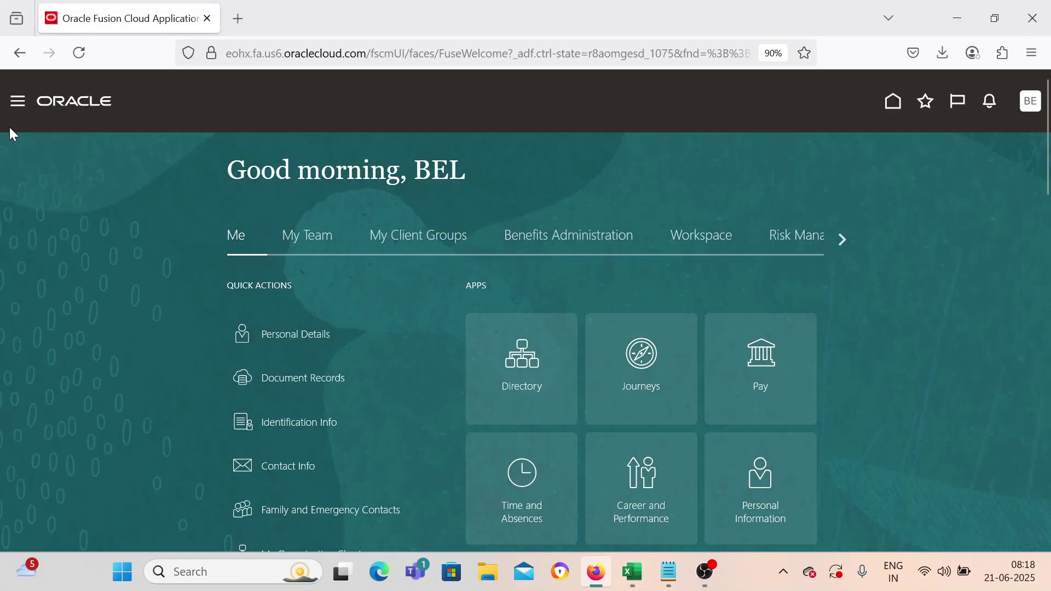
click(19, 101)
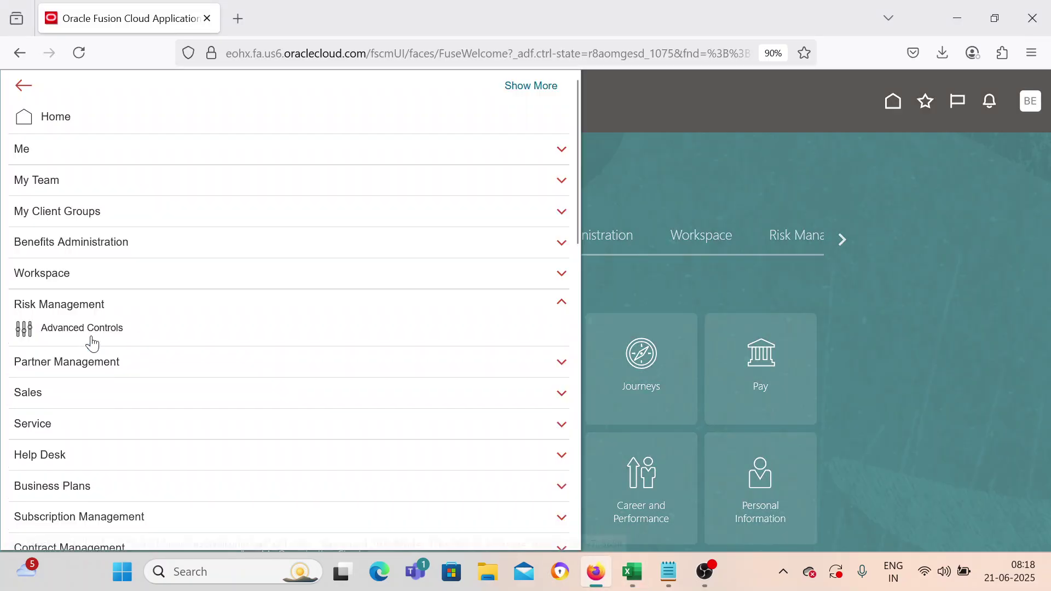
scroll(90, 345, down, 10)
scroll(94, 356, up, 3)
click(26, 171)
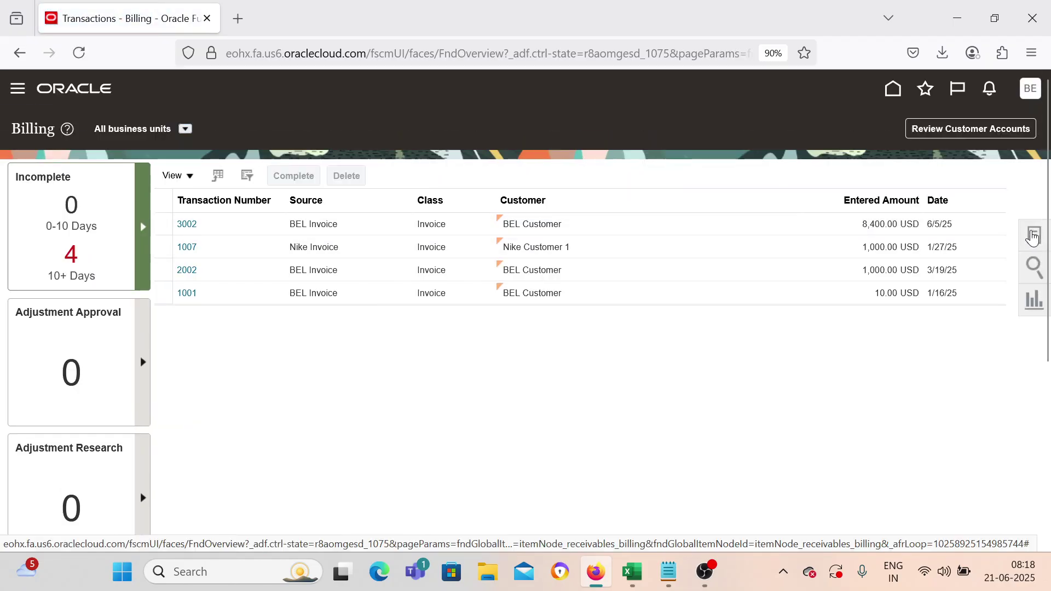
Start a new invoice transaction for BEL US 1 Business Unit with BEL Invoice as the transaction source
click(1034, 235)
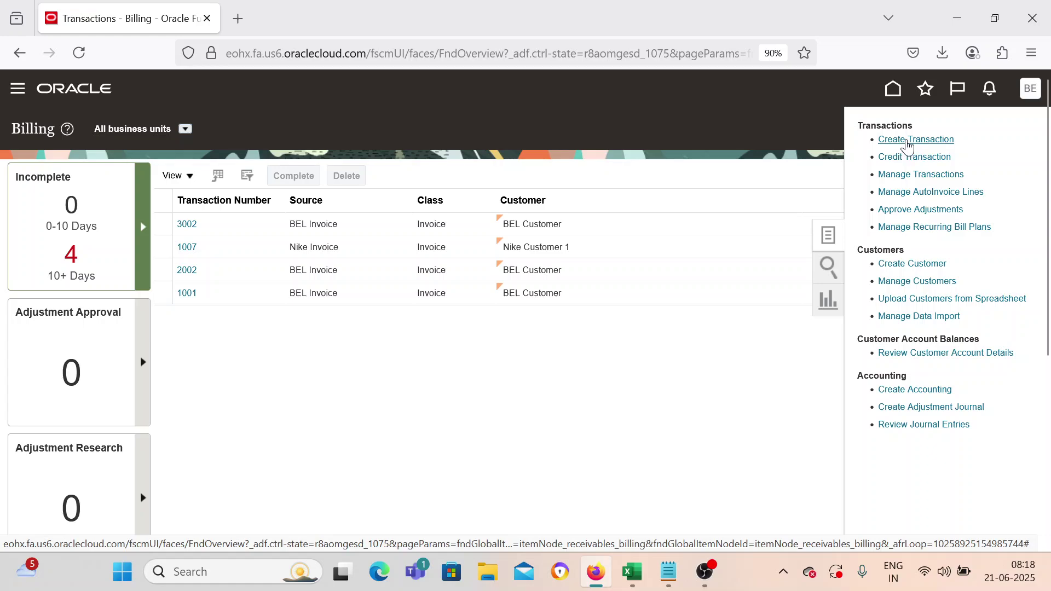
click(906, 140)
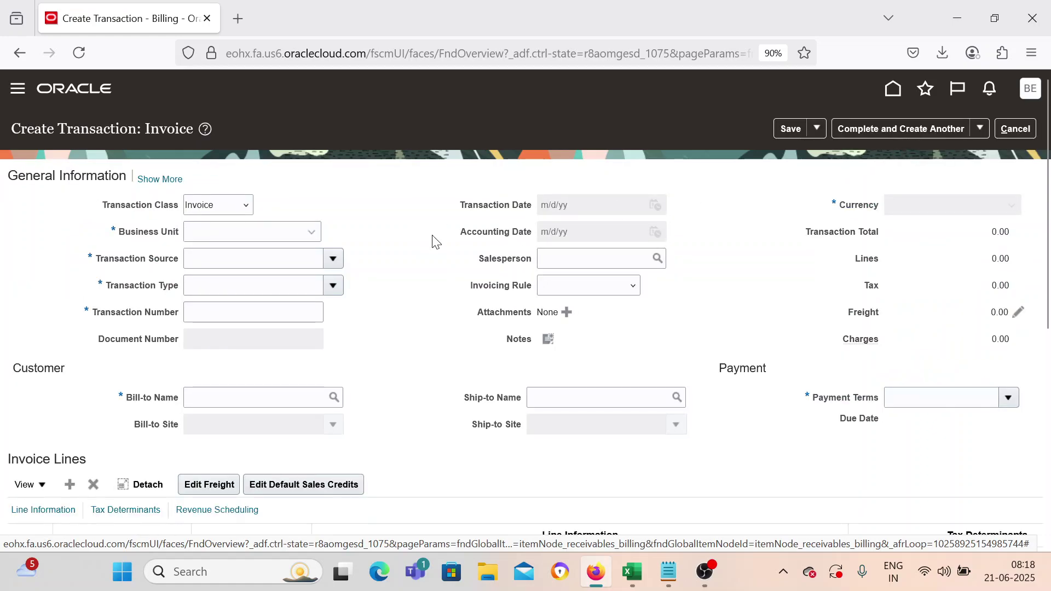
click(263, 230)
click(253, 305)
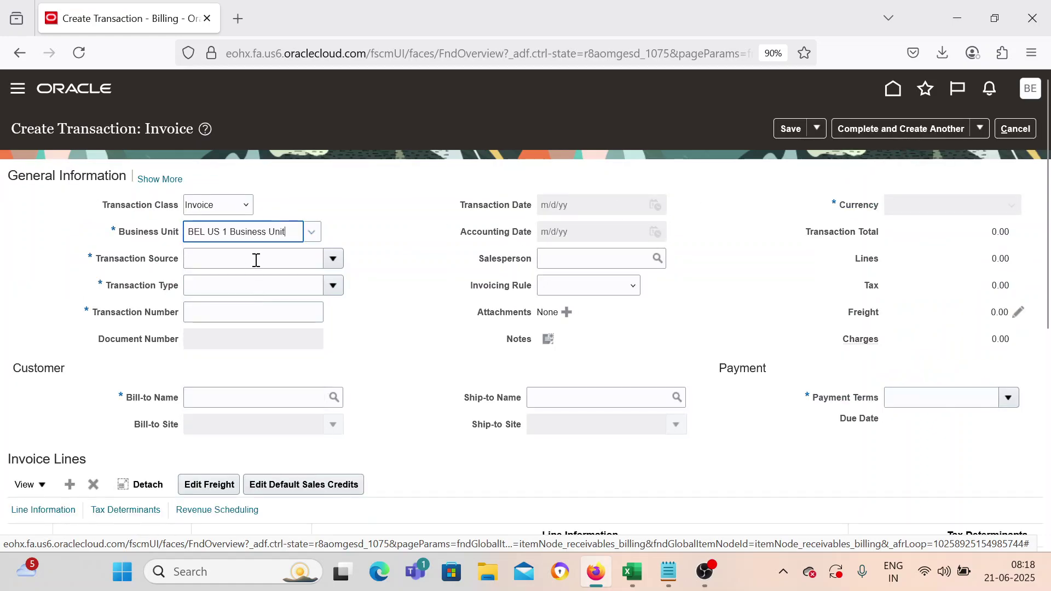
click(334, 260)
click(278, 310)
Set the invoice's bill-to name to BEL Customer
click(245, 403)
text(BEL)
key(Tab)
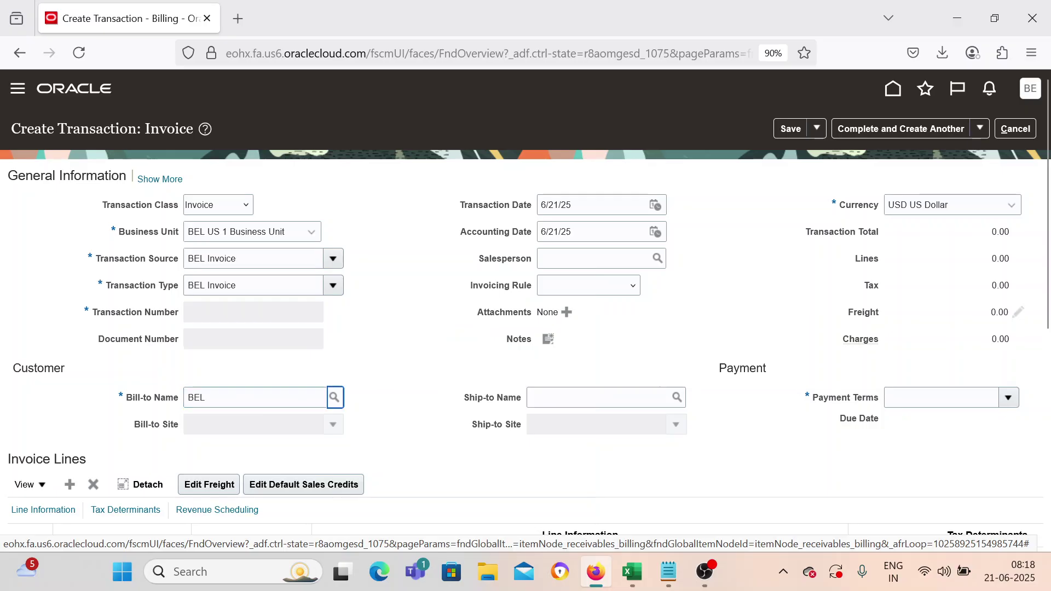
Fill in invoice line 1 with the description KT_INVOICE_DM_001 and a quantity of 1
scroll(404, 403, down, 2)
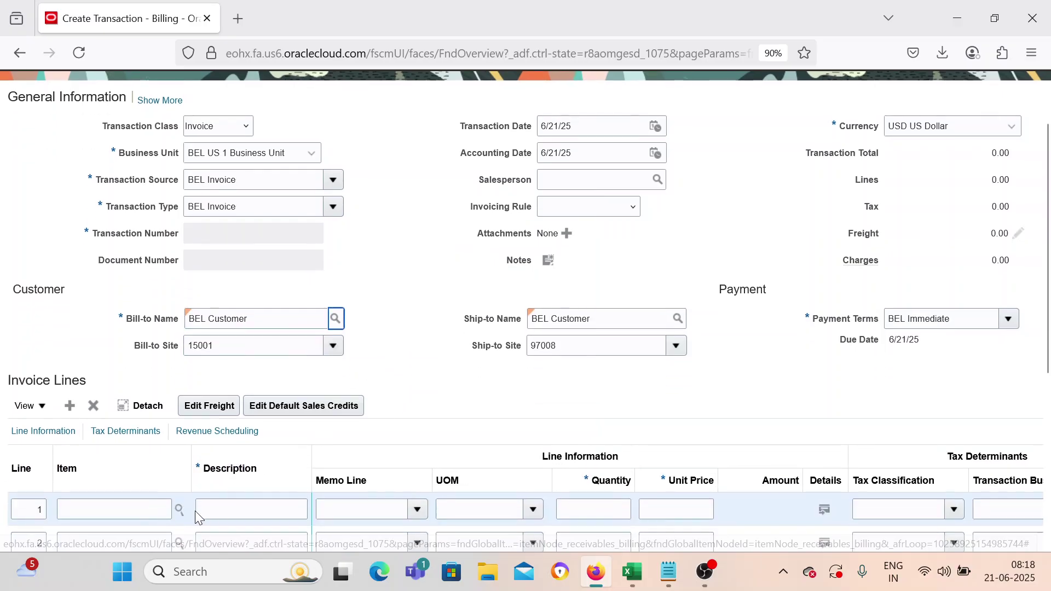
click(221, 502)
text(KT)
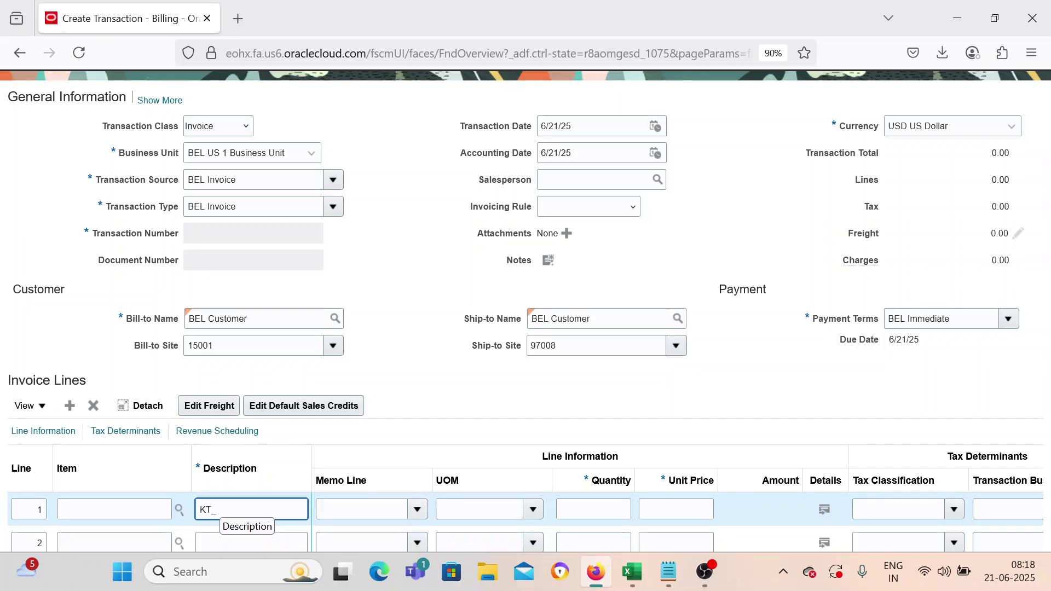
text(_INVOICE_DM_001)
key(Tab)
key(Tab)
text(1)
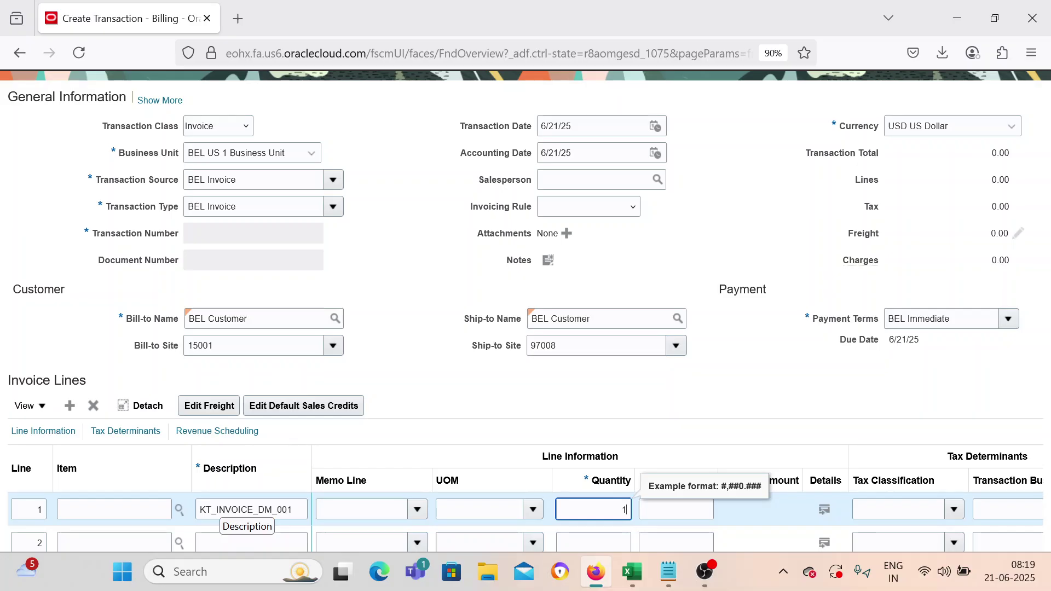
key(Tab)
Check the planned transaction amount in the Excel DM Process list, return to Firefox and set line 1's unit price to 2000
click(632, 572)
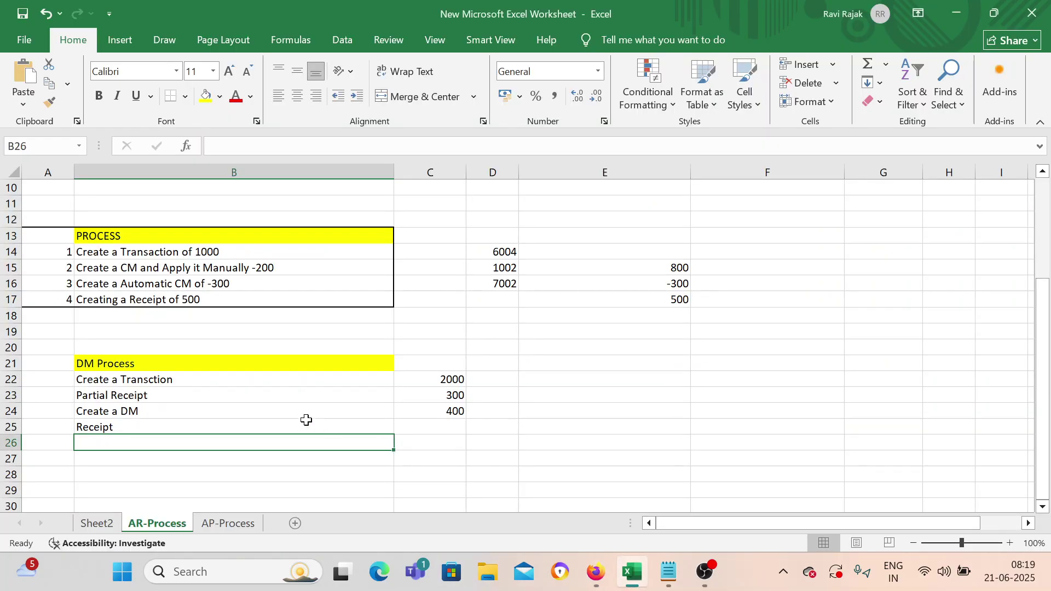
click(222, 379)
click(596, 572)
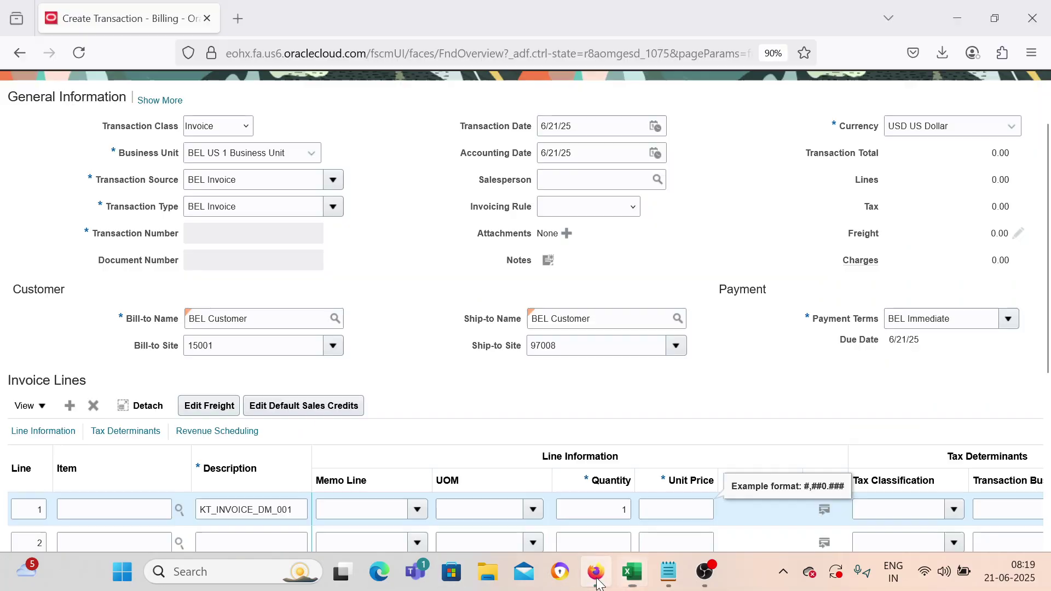
text(2000)
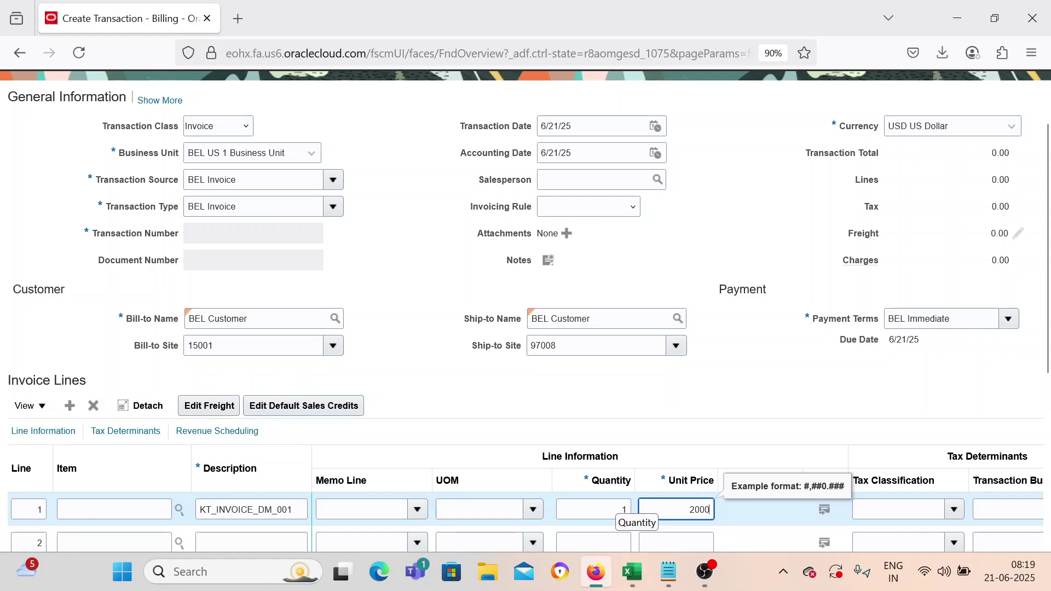
Complete the invoice with Complete and Review and look over its header and line details
scroll(714, 234, up, 3)
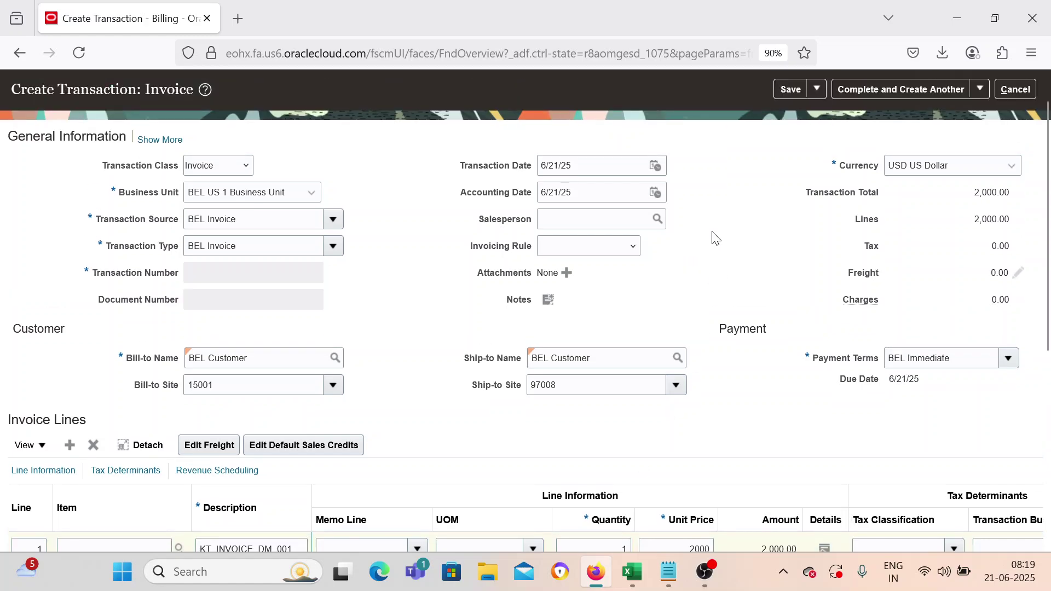
click(981, 129)
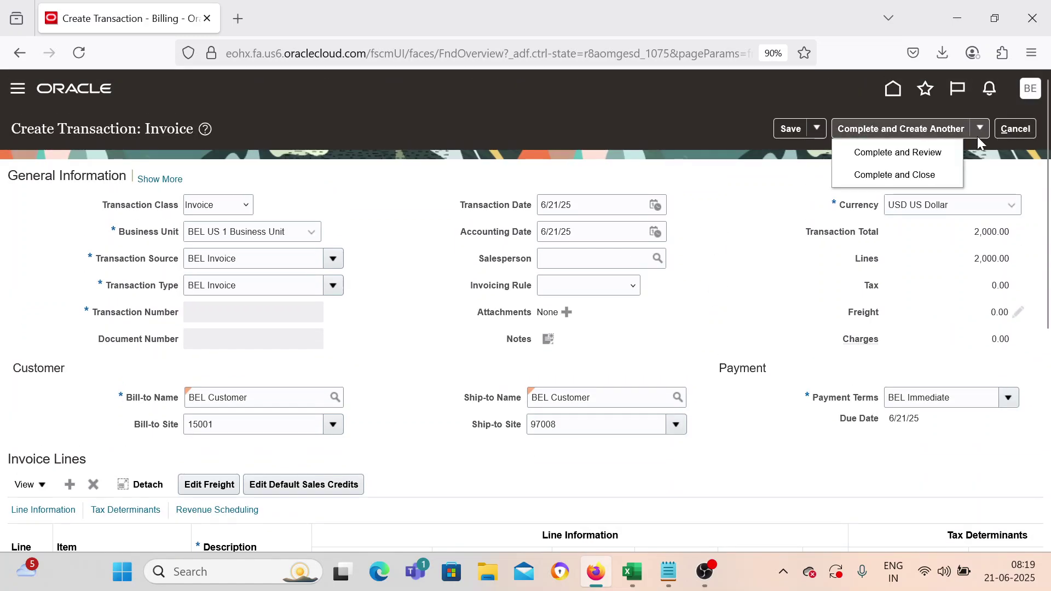
click(924, 156)
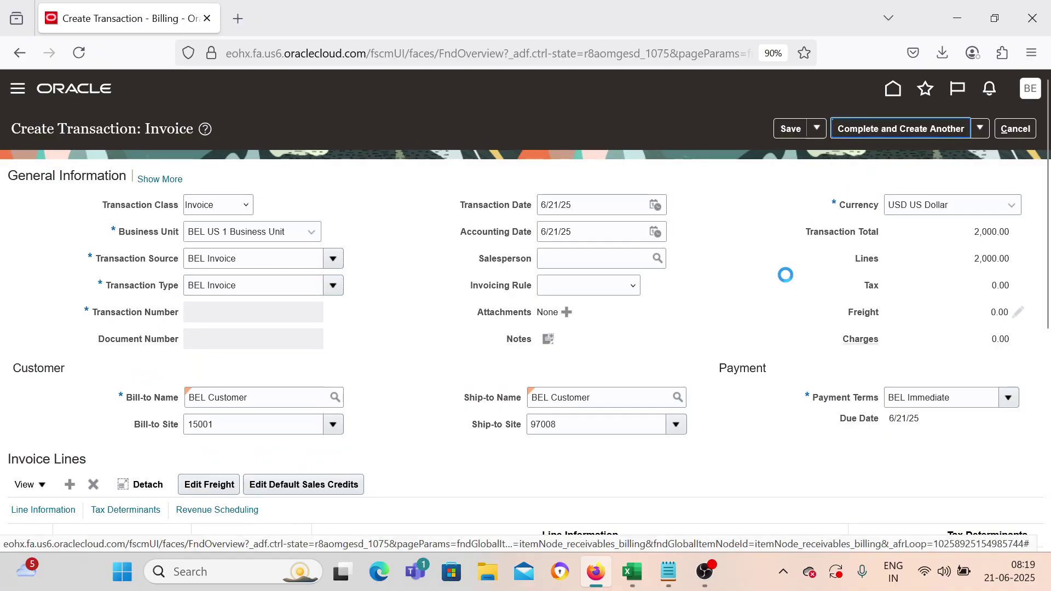
scroll(788, 281, down, 2)
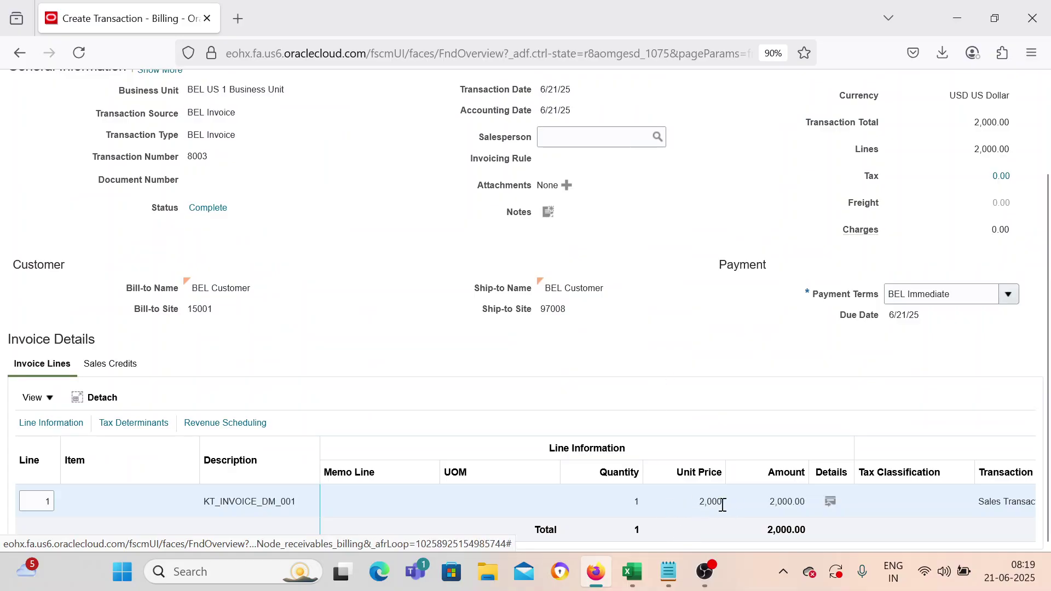
scroll(717, 489, up, 2)
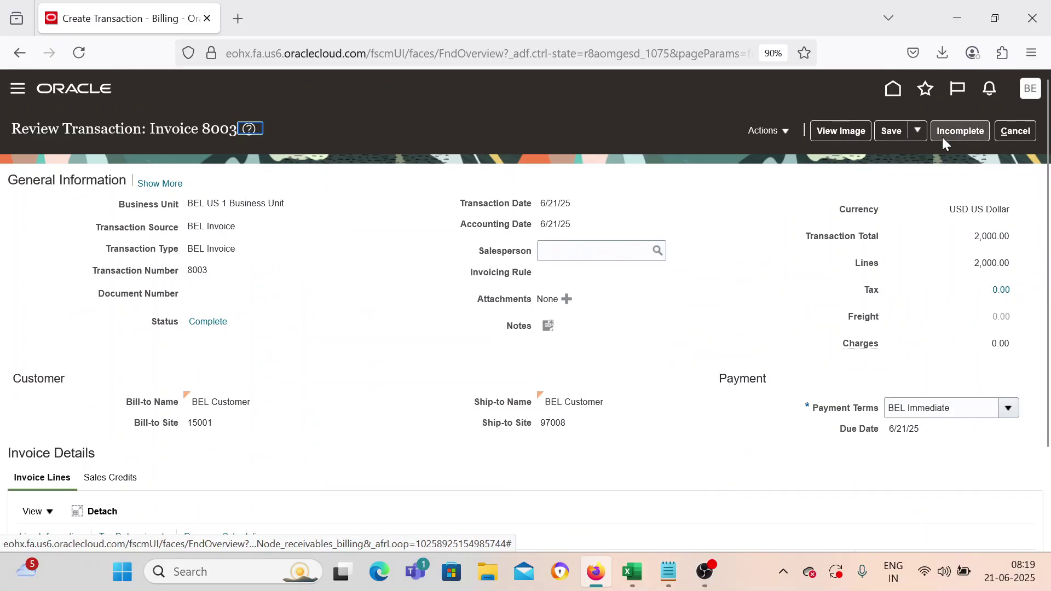
scroll(762, 227, down, 2)
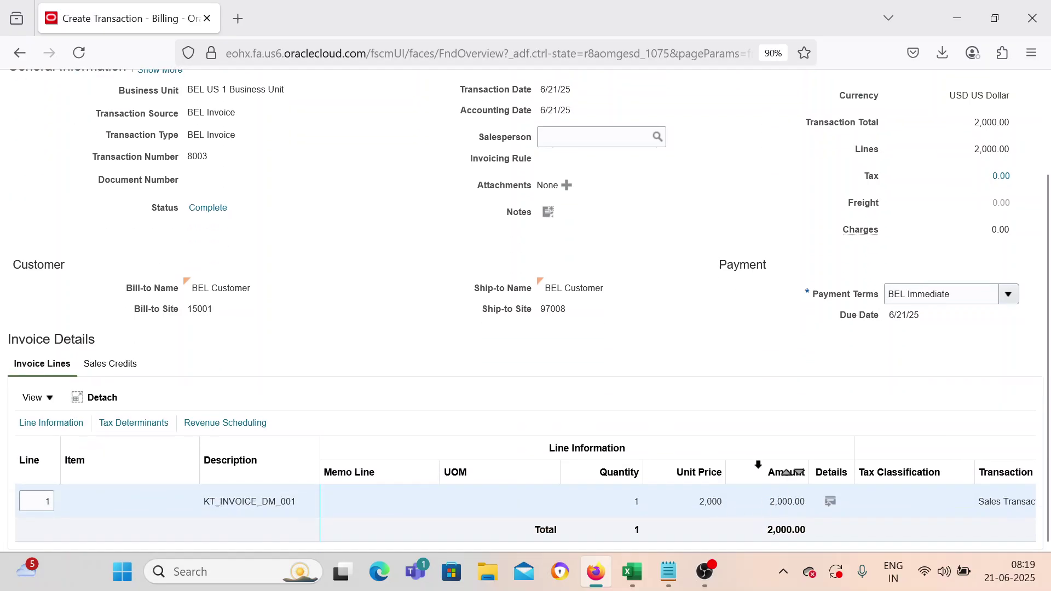
scroll(780, 469, up, 2)
Copy the invoice's transaction number into the empty Notepad document and minimize Notepad
click(192, 269)
drag(192, 271, 208, 272)
key(ctrl+c)
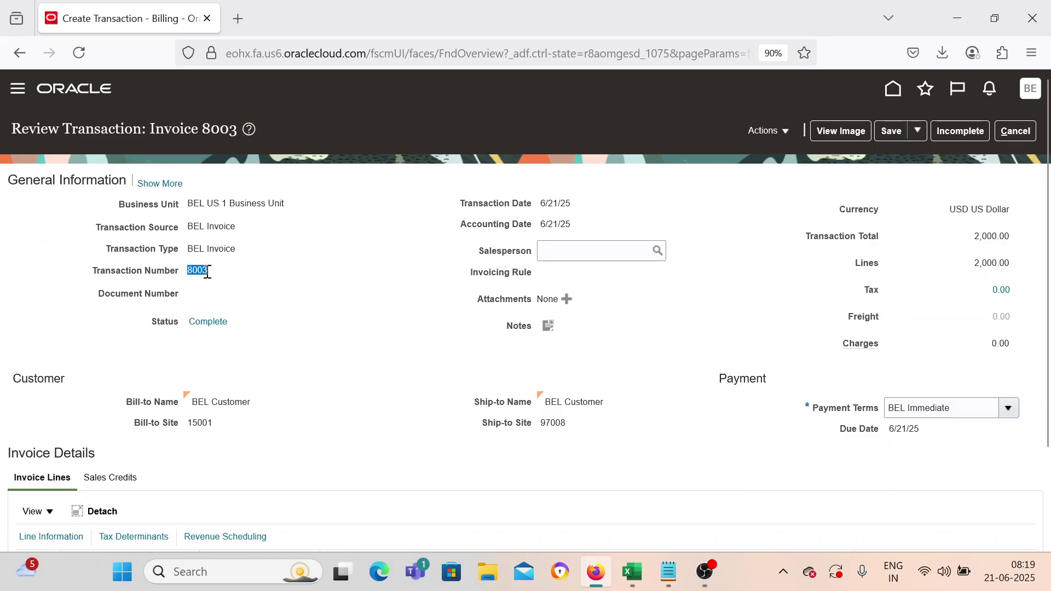
click(669, 572)
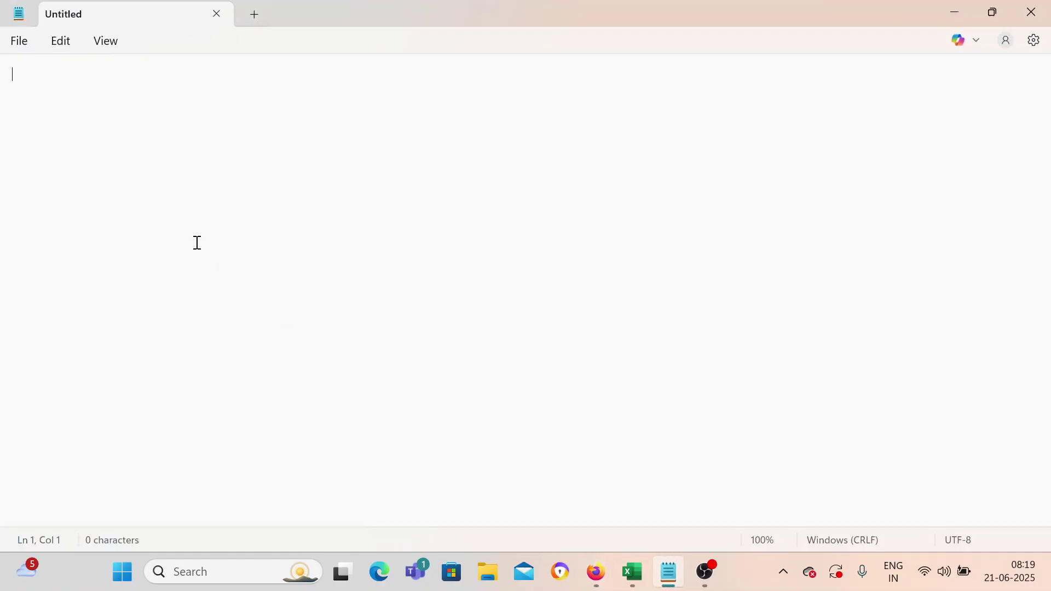
key(ctrl+v)
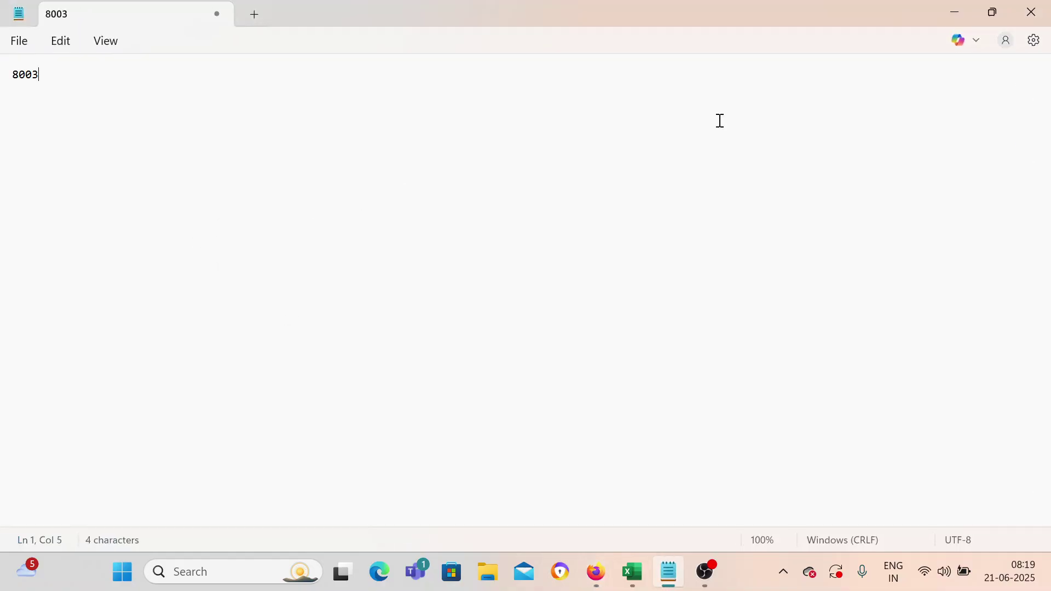
click(955, 12)
Save and close the completed invoice, returning to the Billing work area
click(1013, 131)
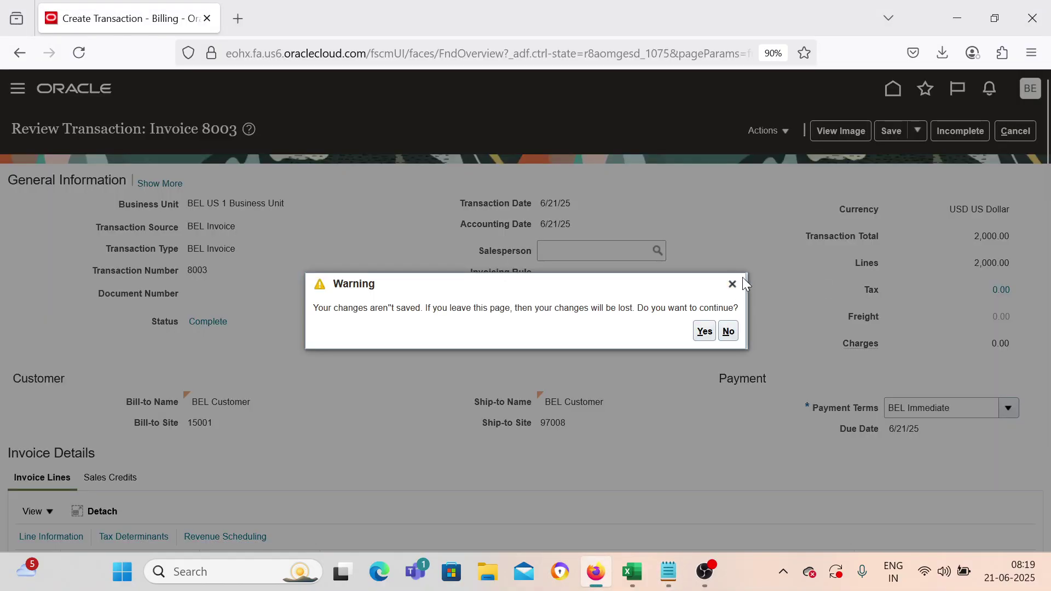
click(732, 284)
click(916, 132)
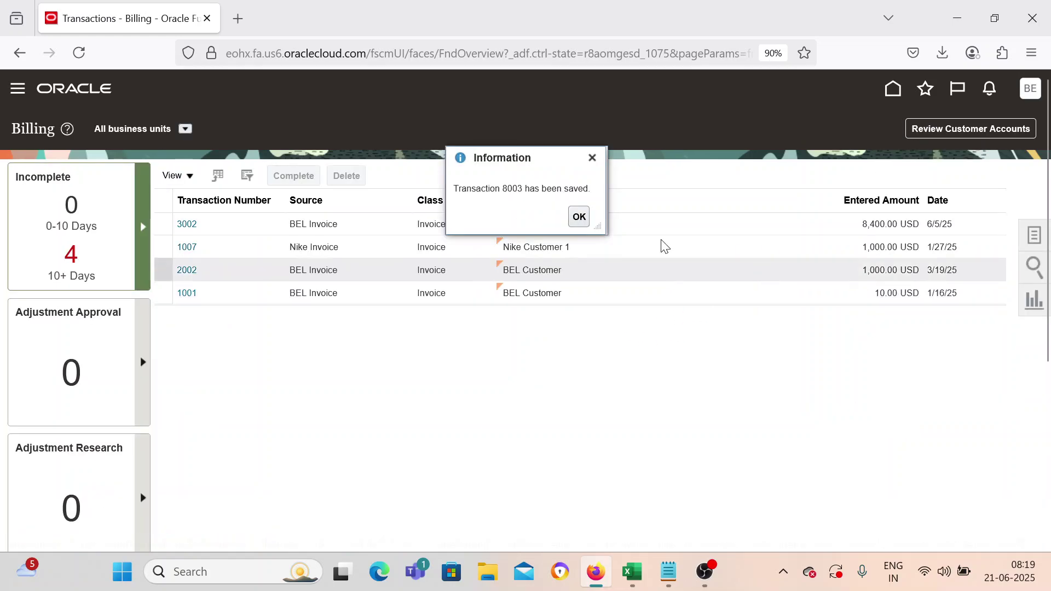
click(580, 218)
Search Manage Transactions for transaction number 8003 and open the matching invoice
click(1035, 235)
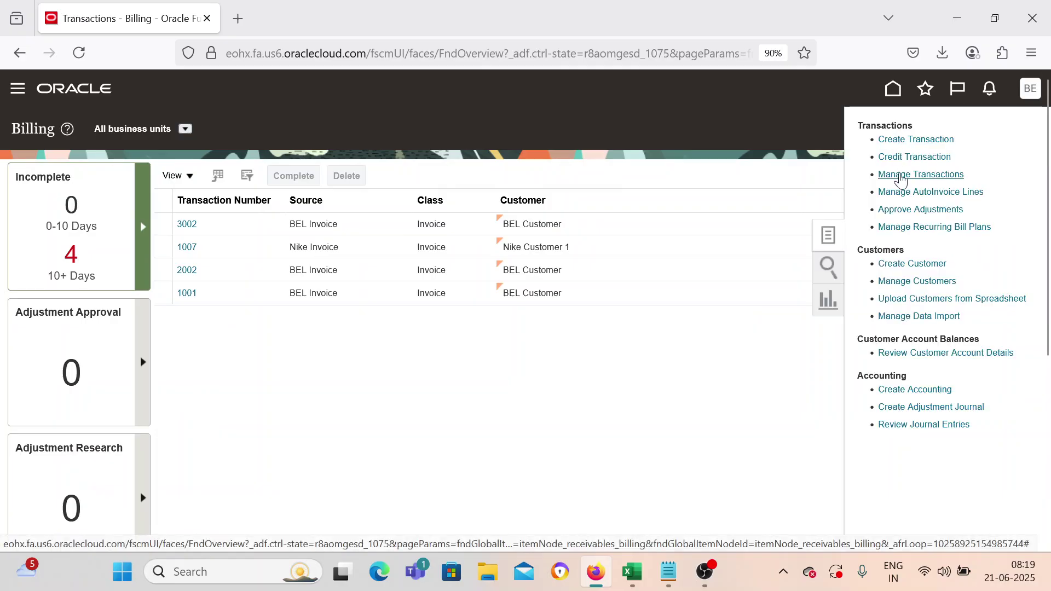
click(600, 220)
text(8003)
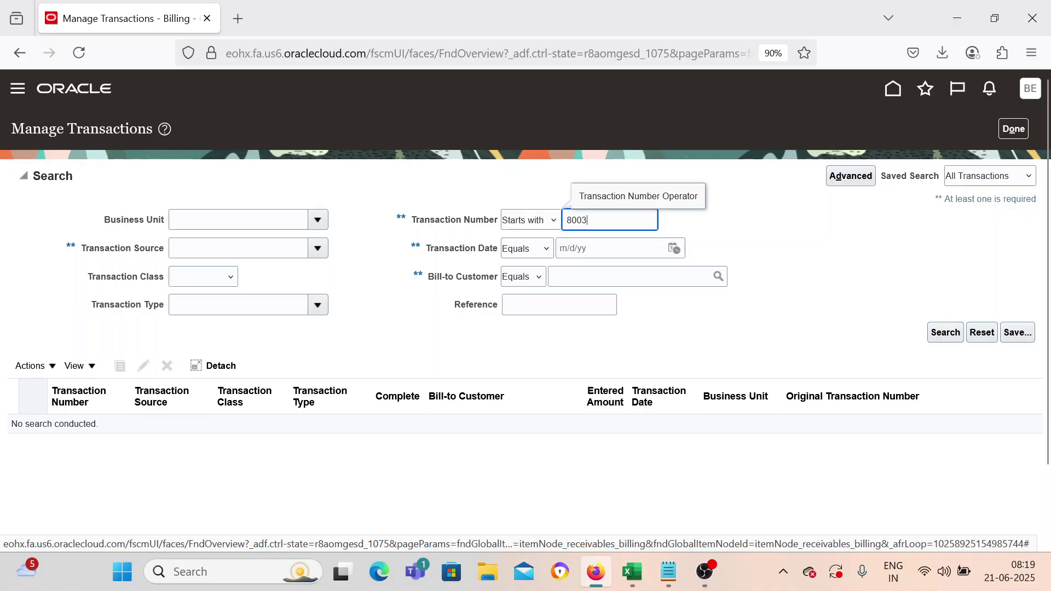
key(Return)
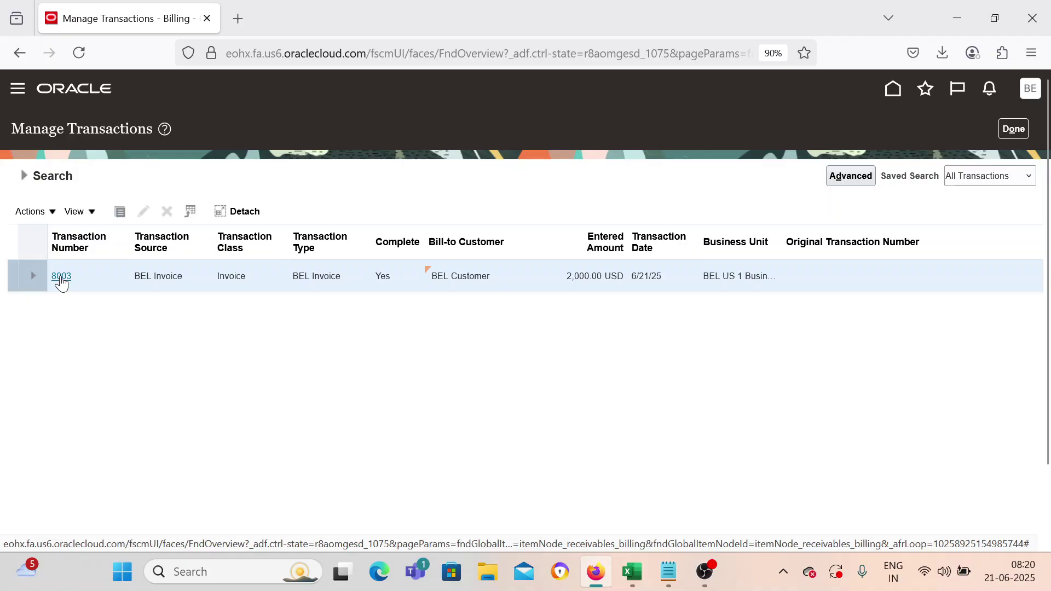
click(61, 277)
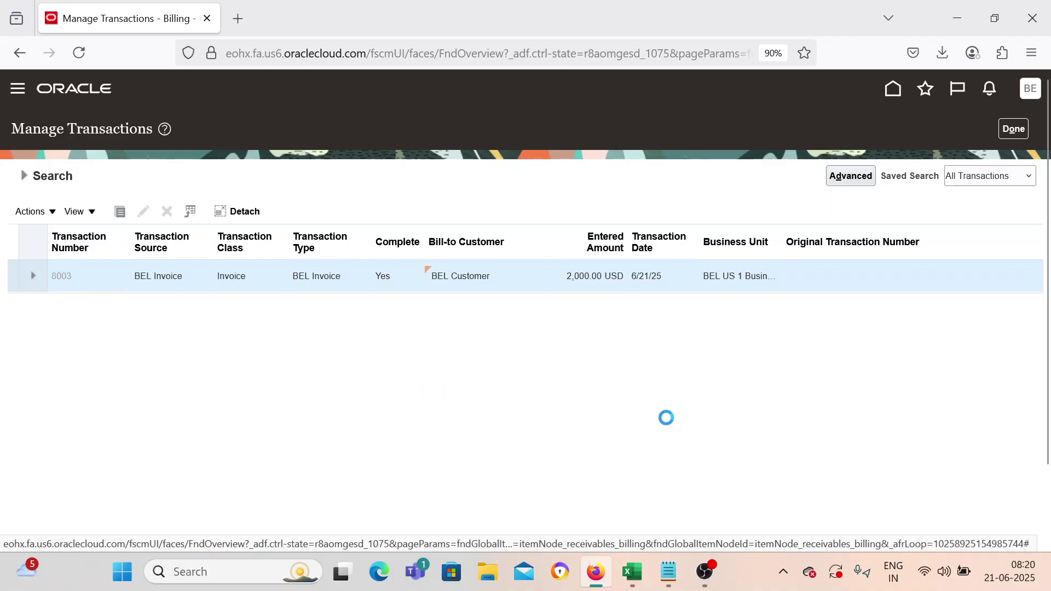
Set invoice 8003 to incomplete and change line 1's unit price to 2,500
scroll(673, 426, down, 3)
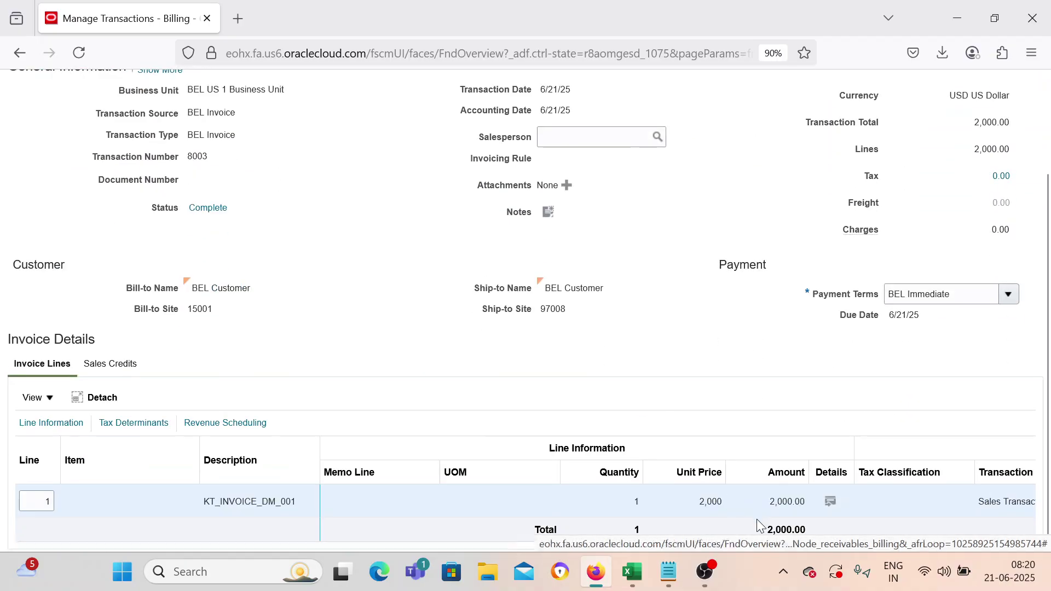
scroll(733, 461, up, 3)
scroll(920, 198, down, 1)
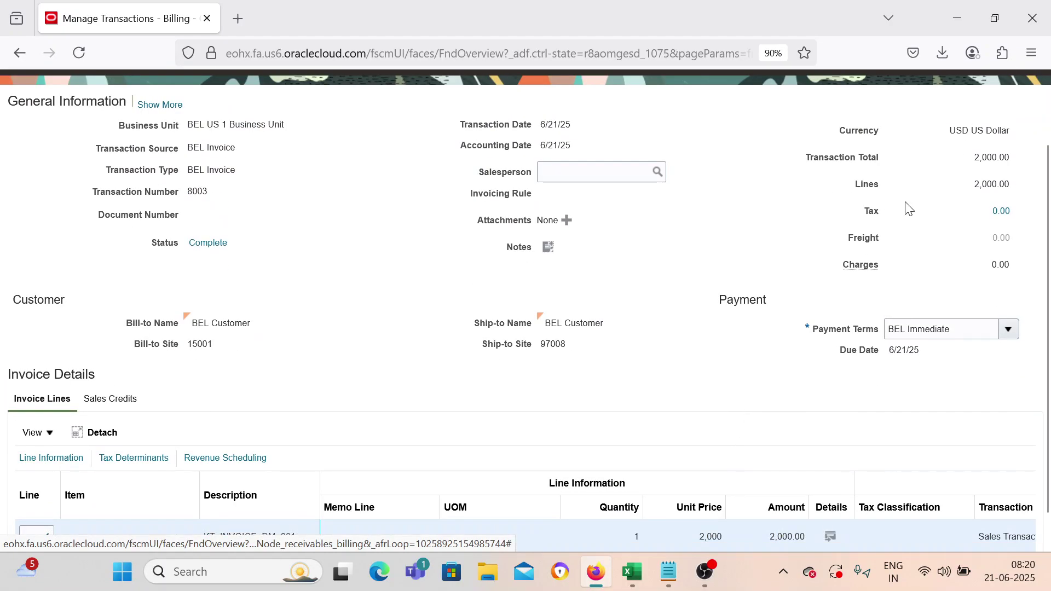
scroll(898, 219, up, 1)
click(955, 130)
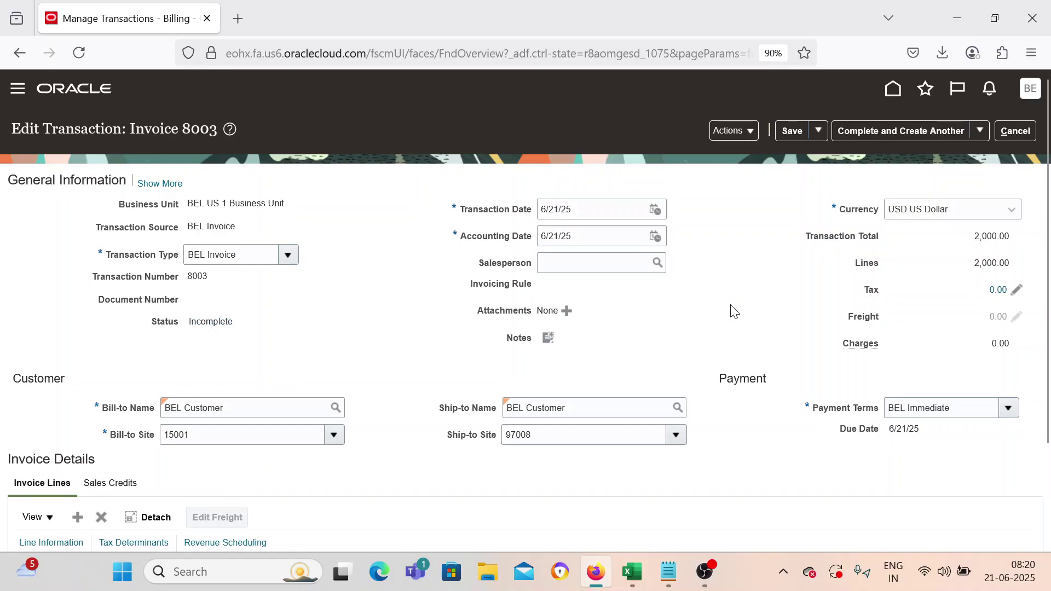
scroll(729, 307, down, 2)
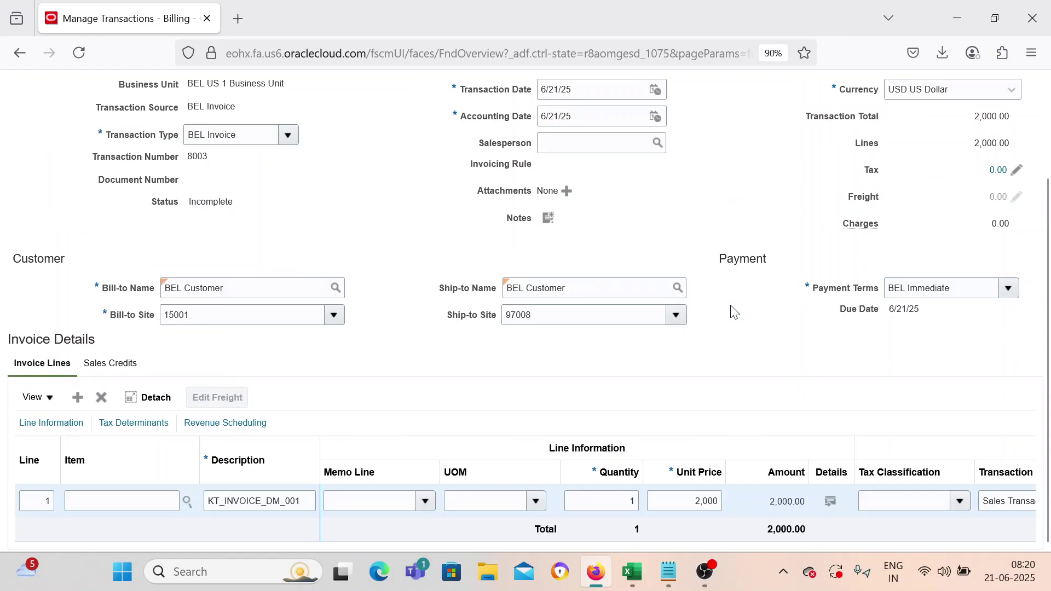
double_click(706, 501)
text(5)
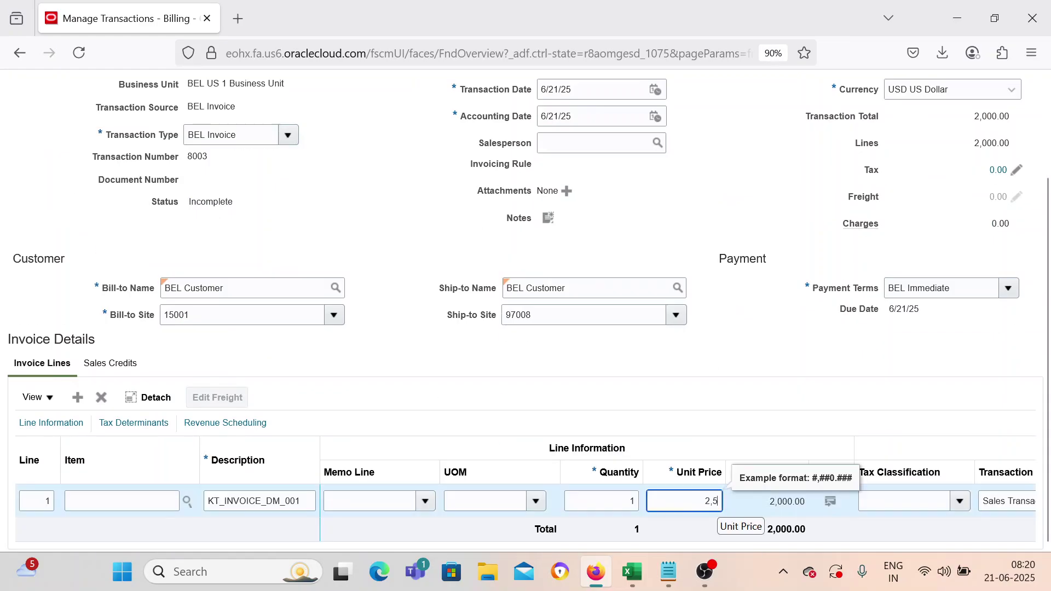
text(00)
click(730, 208)
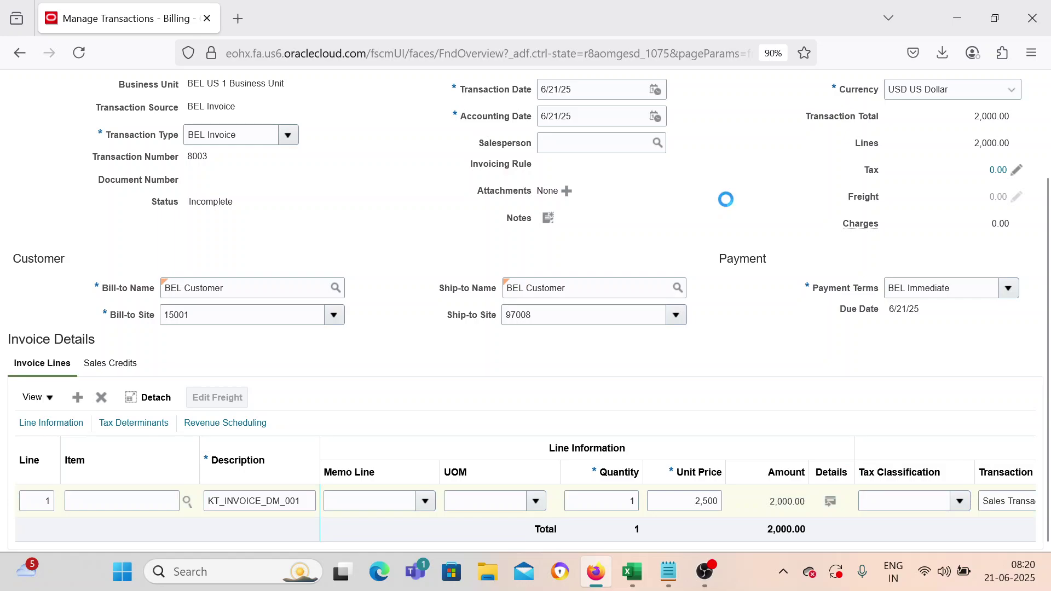
Complete the edited invoice for review again, and save and close it
scroll(729, 208, up, 2)
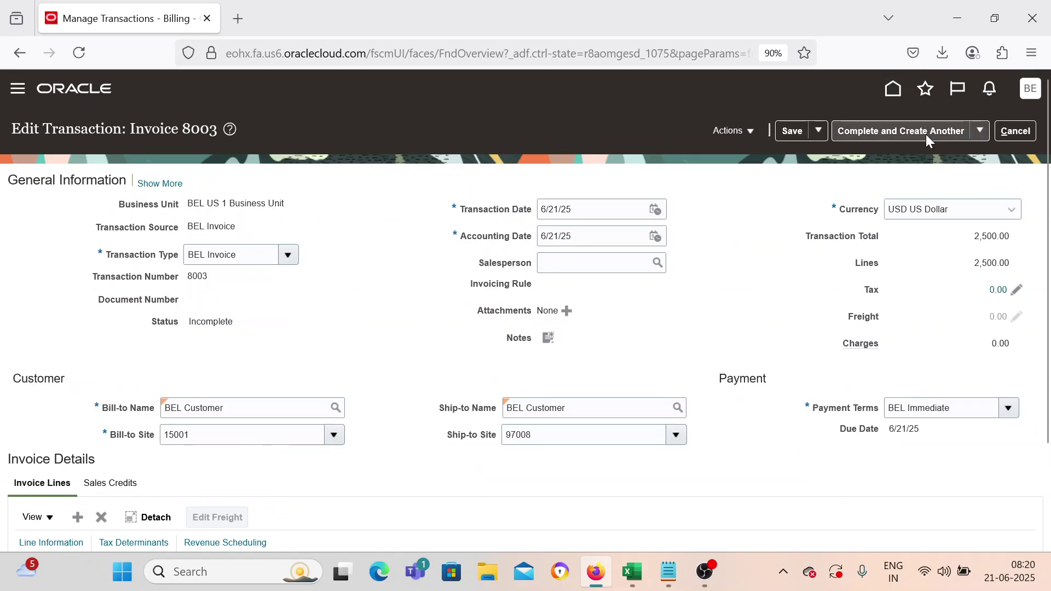
click(980, 131)
click(854, 175)
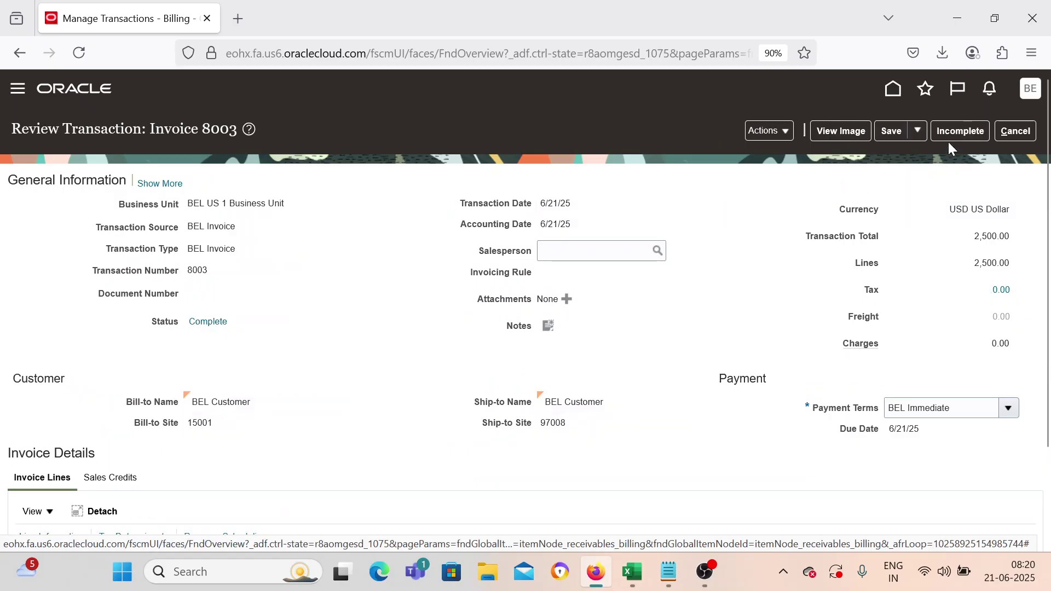
click(917, 131)
click(927, 150)
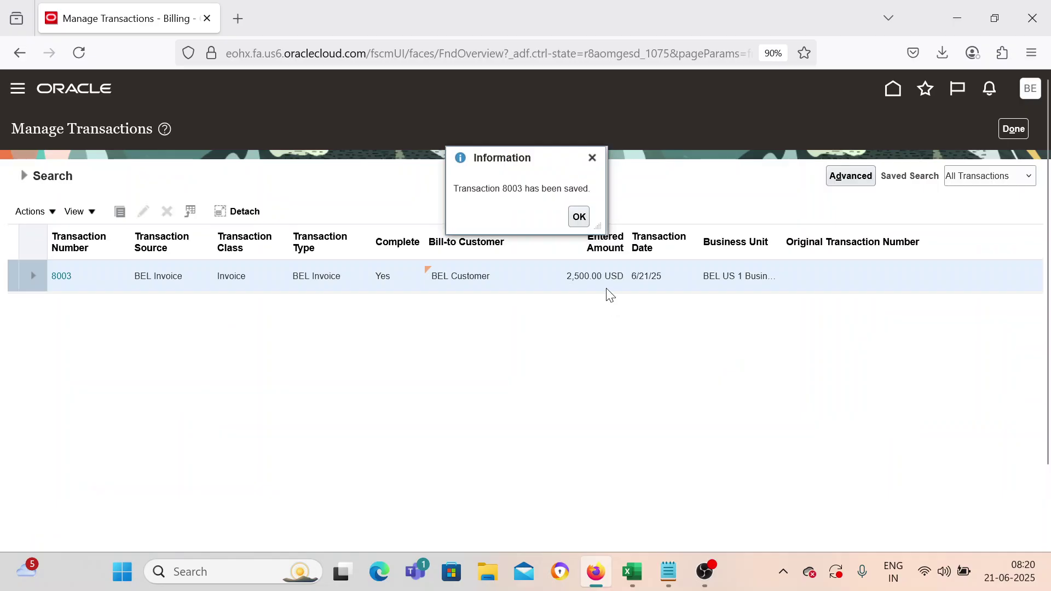
click(579, 217)
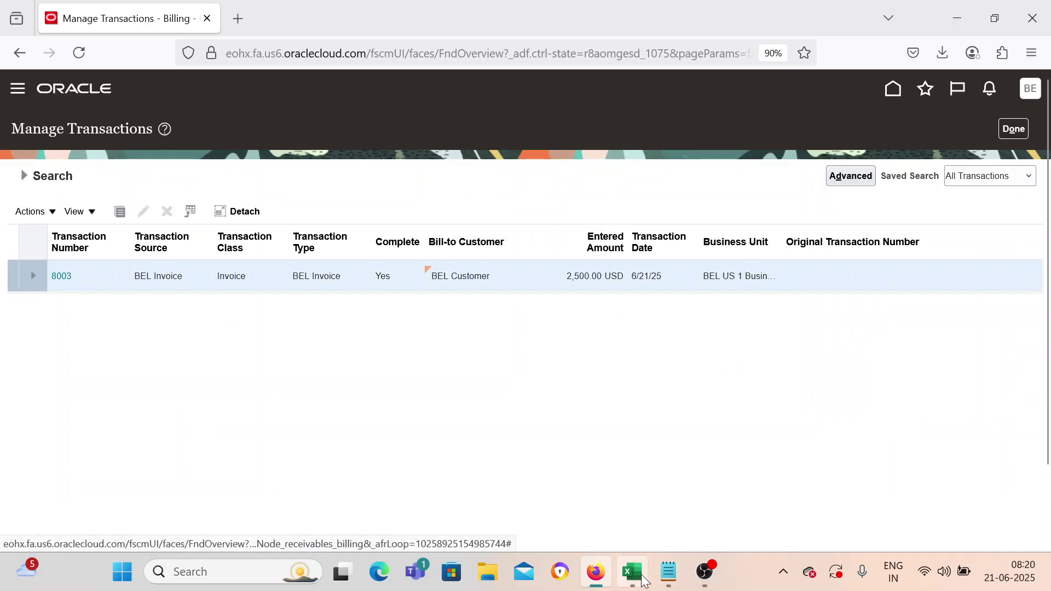
Switch to Excel, set the Create a Transction amount in C22 to 2500 and select the Partial Receipt cell B23
click(631, 584)
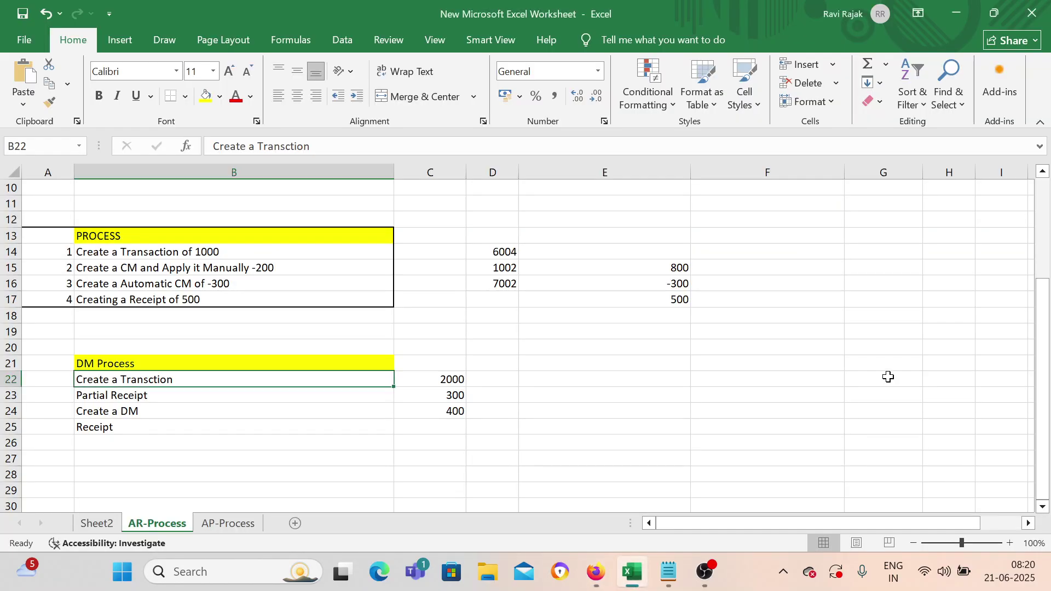
double_click(455, 379)
drag(448, 378, 465, 379)
text(500)
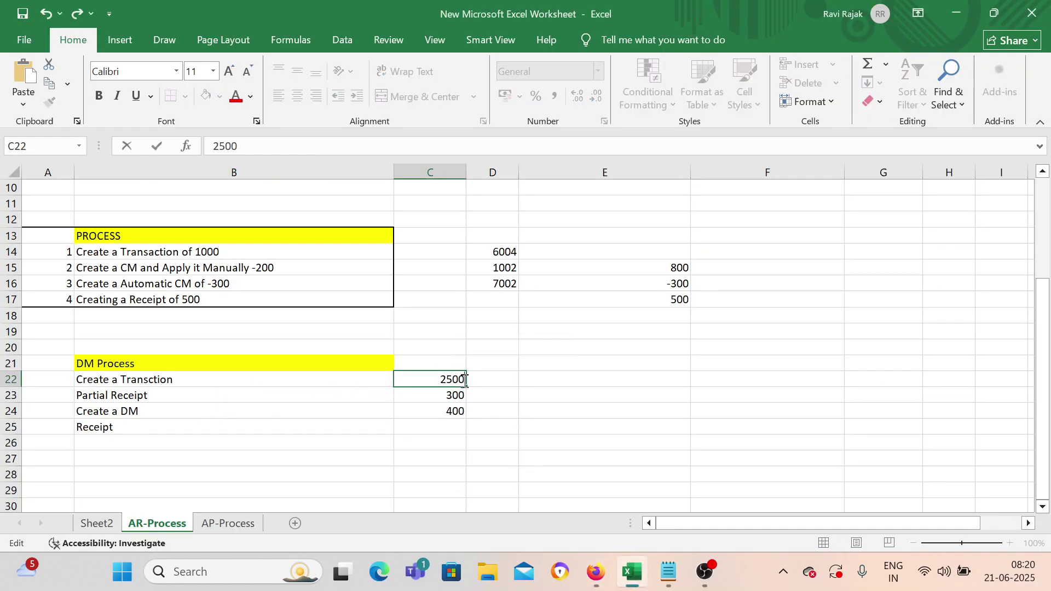
click(496, 397)
click(361, 384)
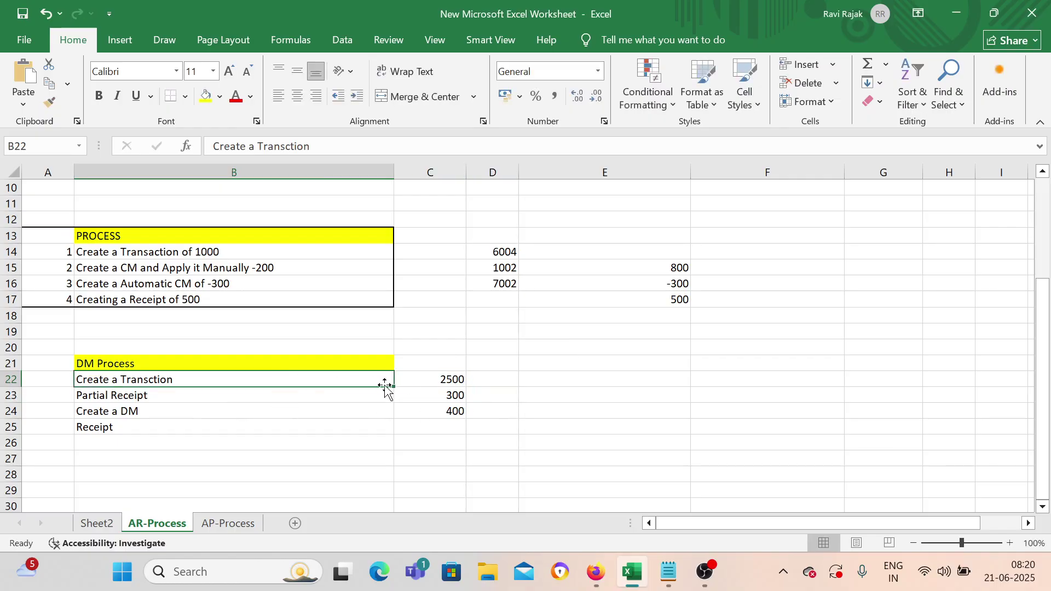
click(241, 393)
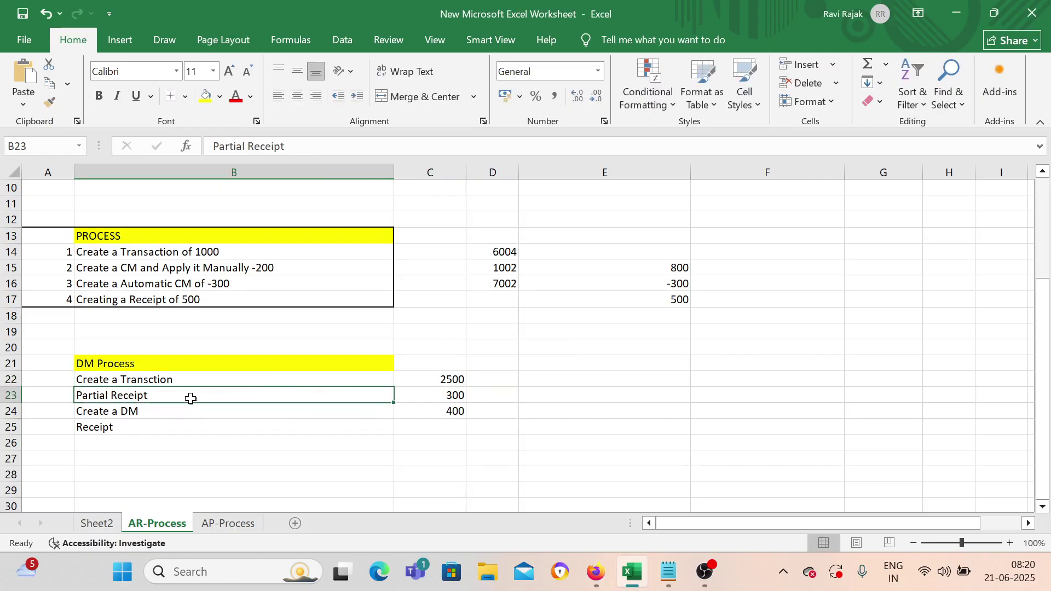
Switch to Firefox and open the Create Receipt page from Accounts Receivable in a duplicate of the Manage Transactions tab
click(593, 574)
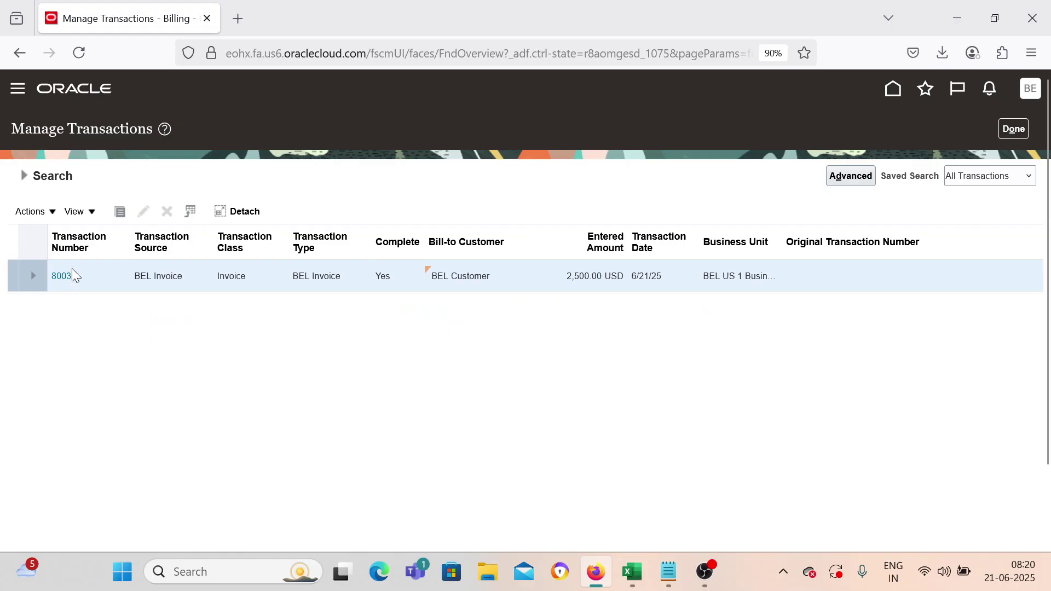
right_click(128, 8)
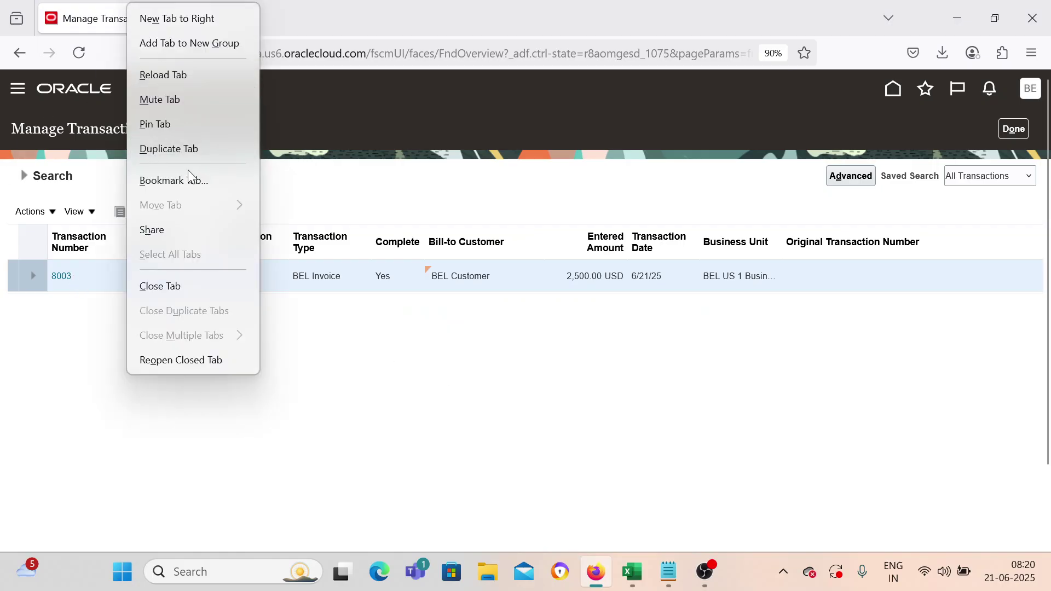
click(190, 156)
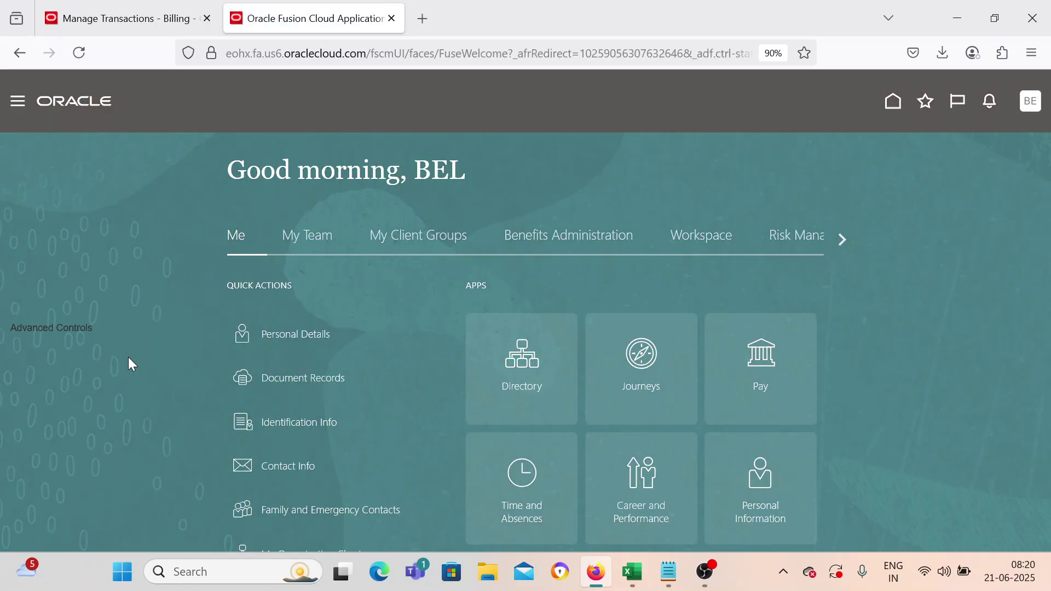
scroll(164, 411, down, 3)
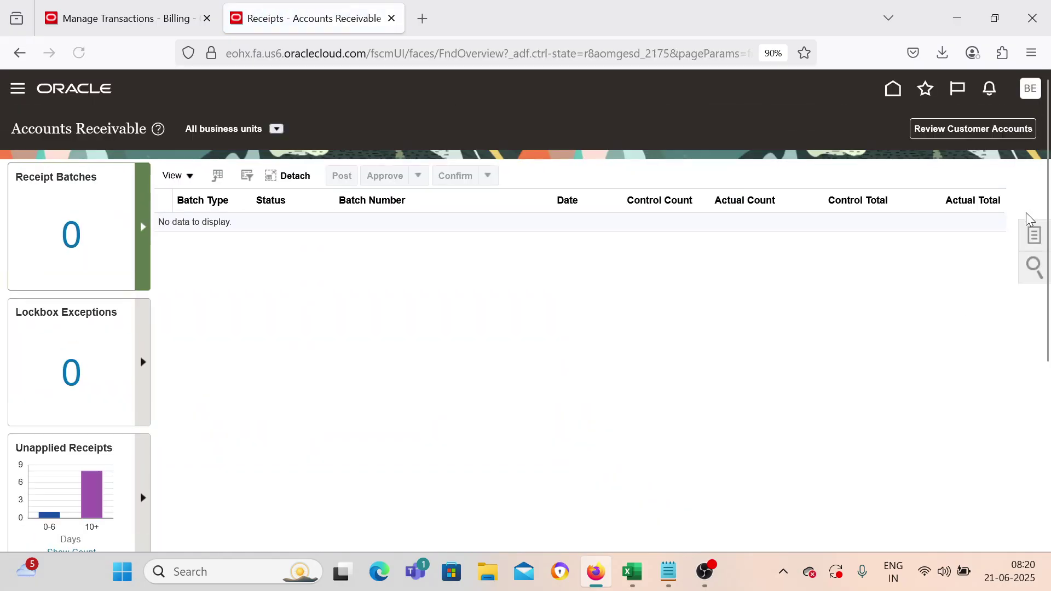
click(1033, 239)
click(909, 140)
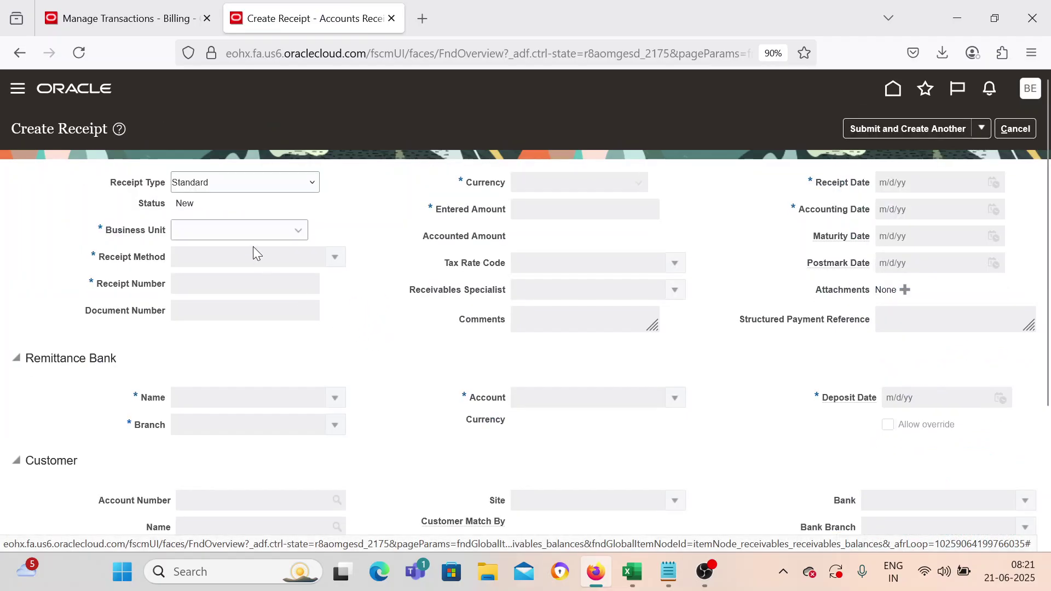
Set the receipt's business unit to BEL US 1 Business Unit, receipt method to BEL Manual and receipt number to 003
click(253, 229)
click(261, 307)
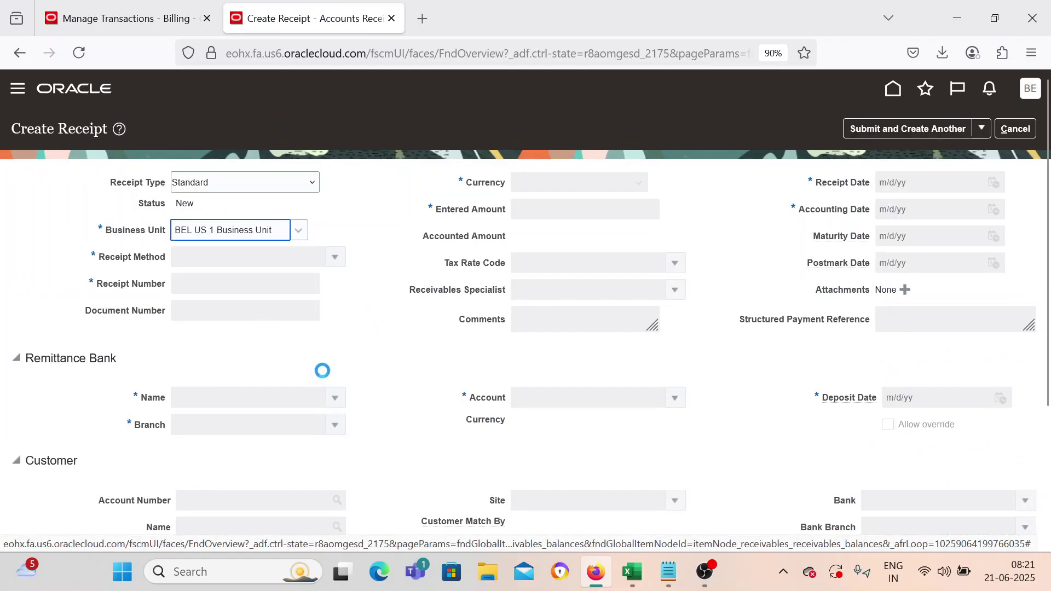
click(335, 257)
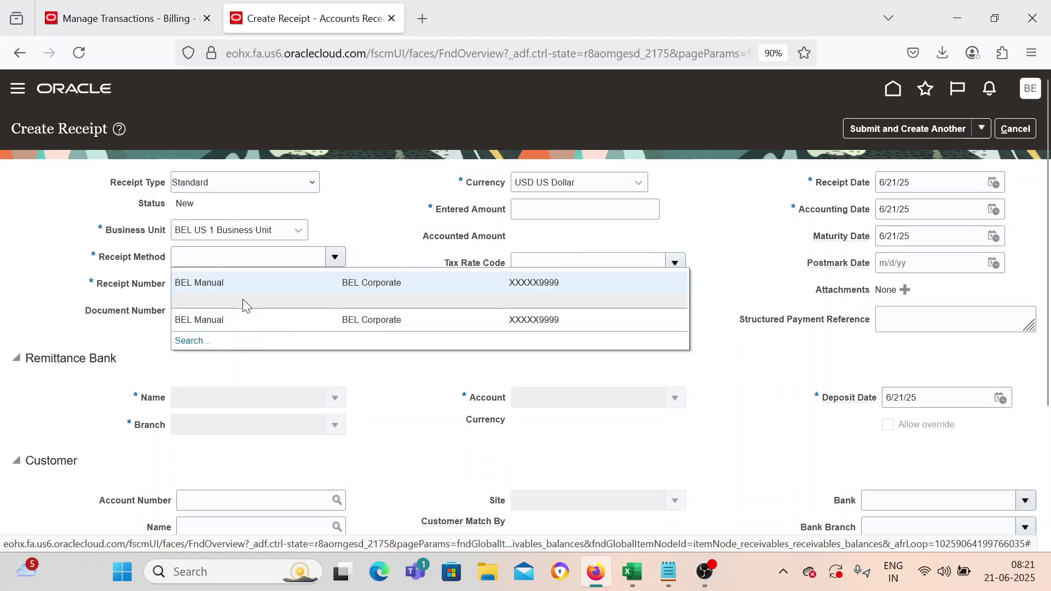
click(253, 283)
click(257, 284)
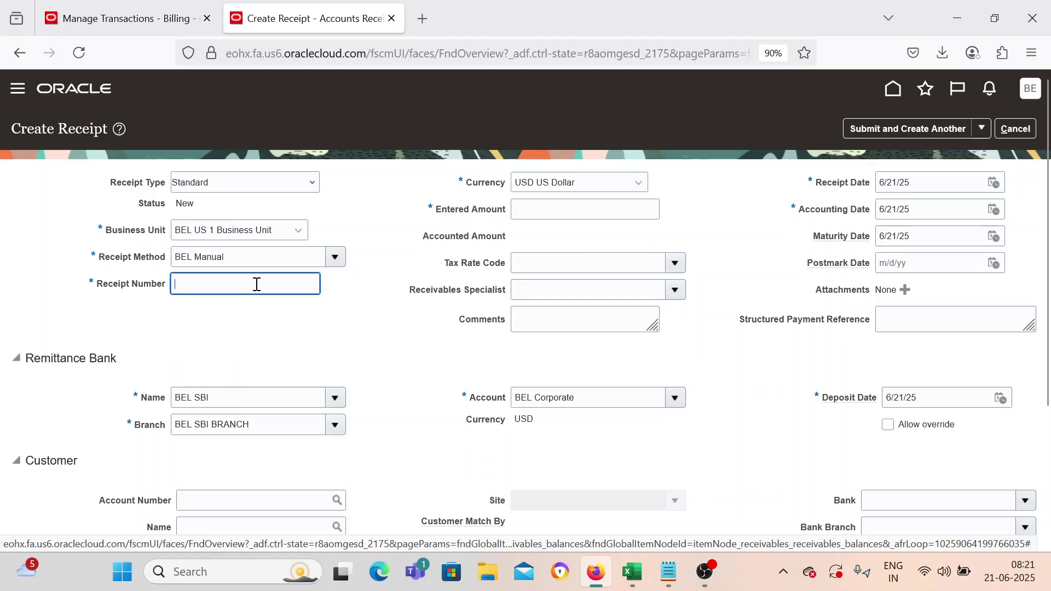
text(003)
Set the receipt's entered amount to 500
key(Tab)
key(Tab)
key(Tab)
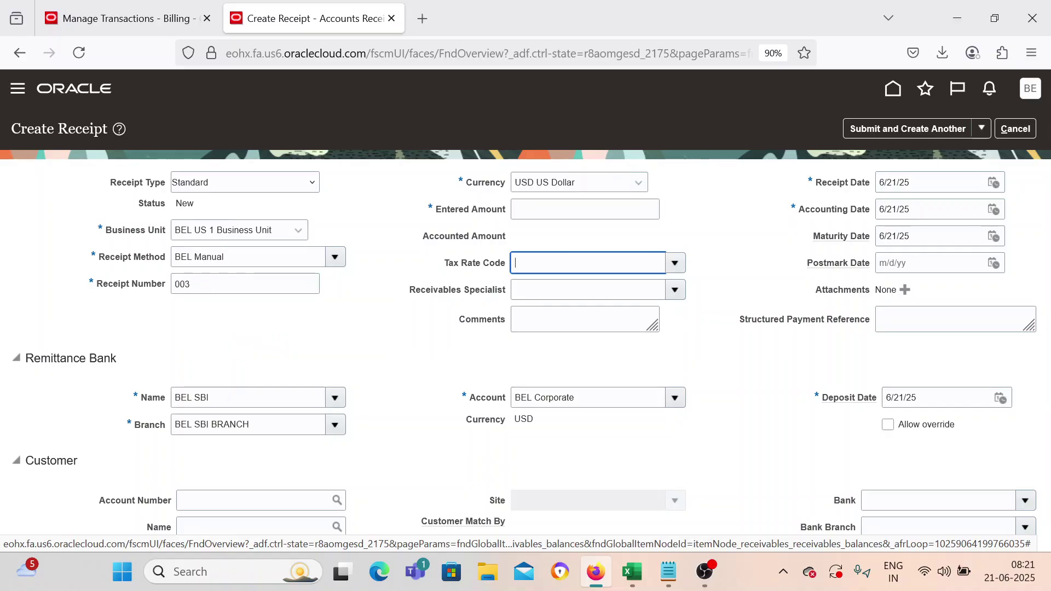
click(557, 208)
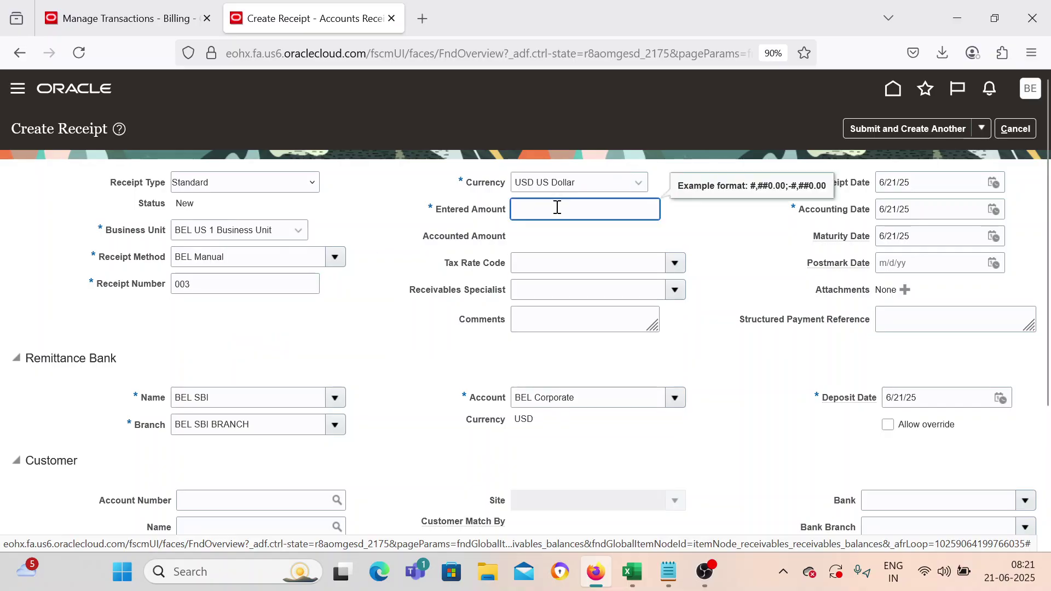
text(500)
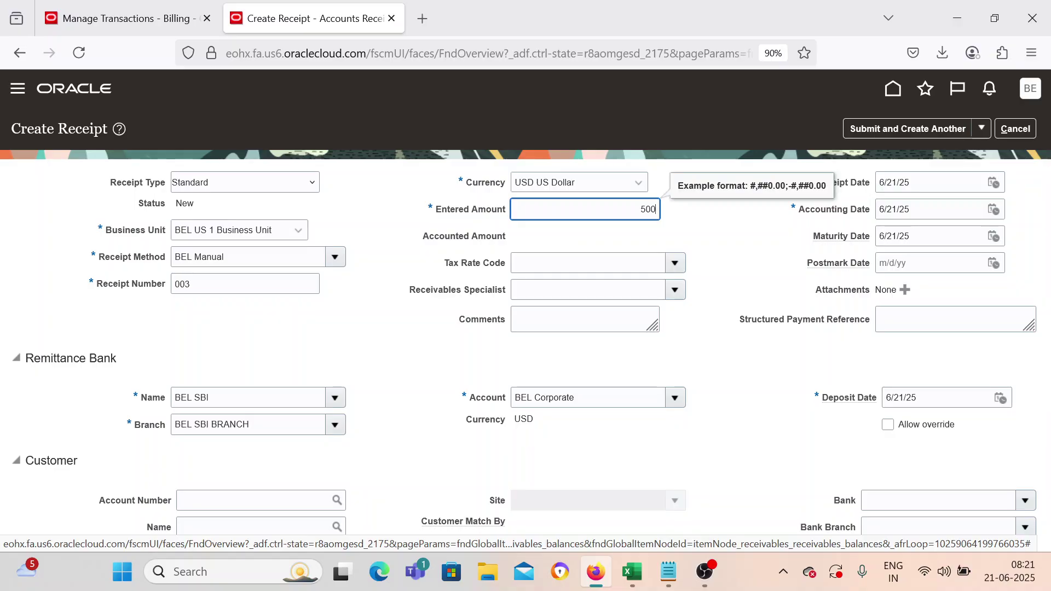
click(376, 356)
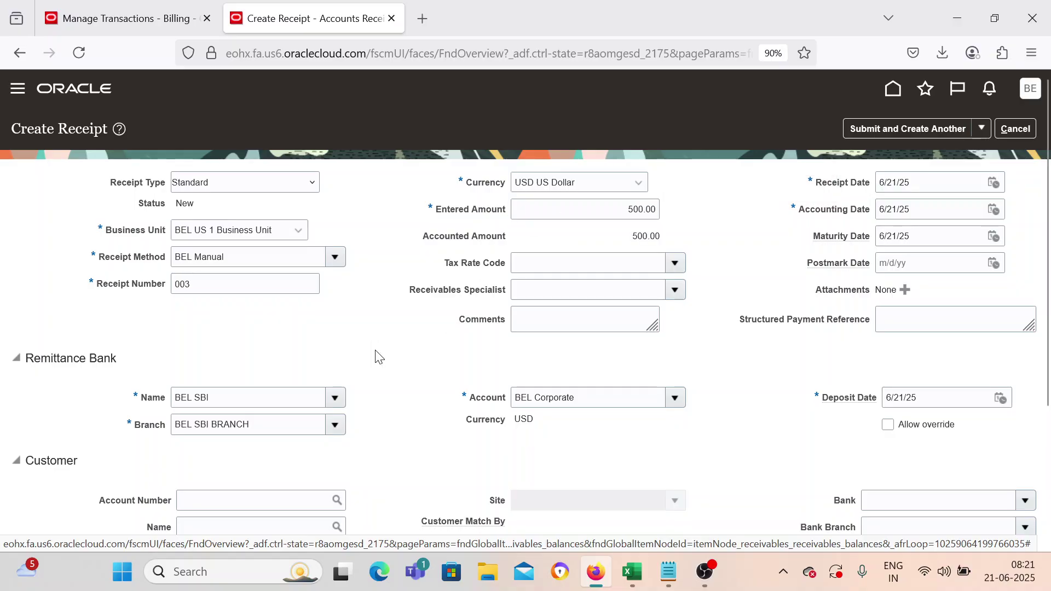
Submit receipt 003 and continue to its edit page for manual application
scroll(376, 357, down, 3)
scroll(389, 364, up, 3)
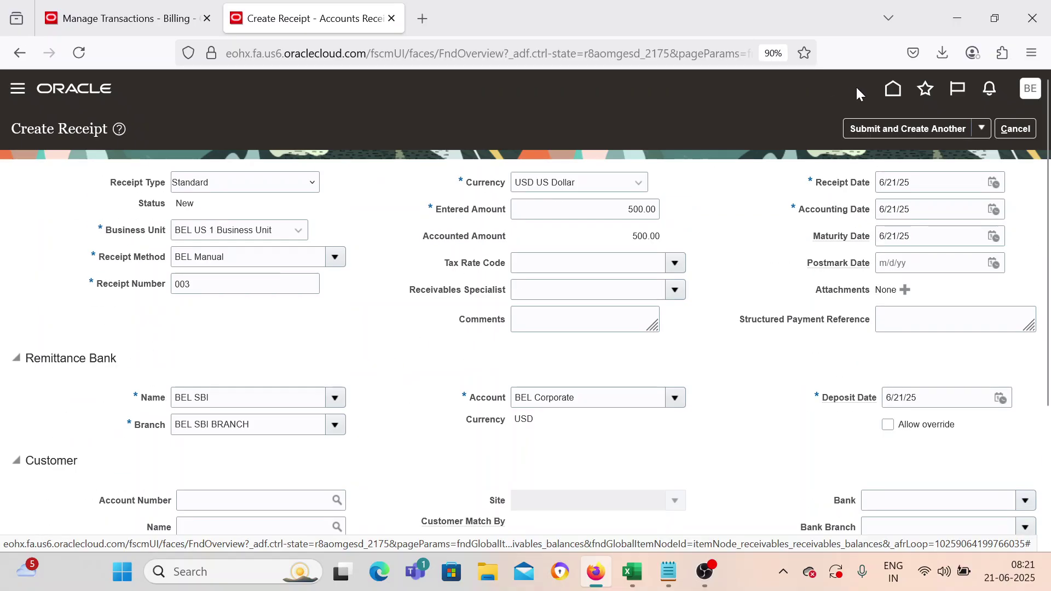
click(982, 128)
click(925, 172)
scroll(430, 336, down, 2)
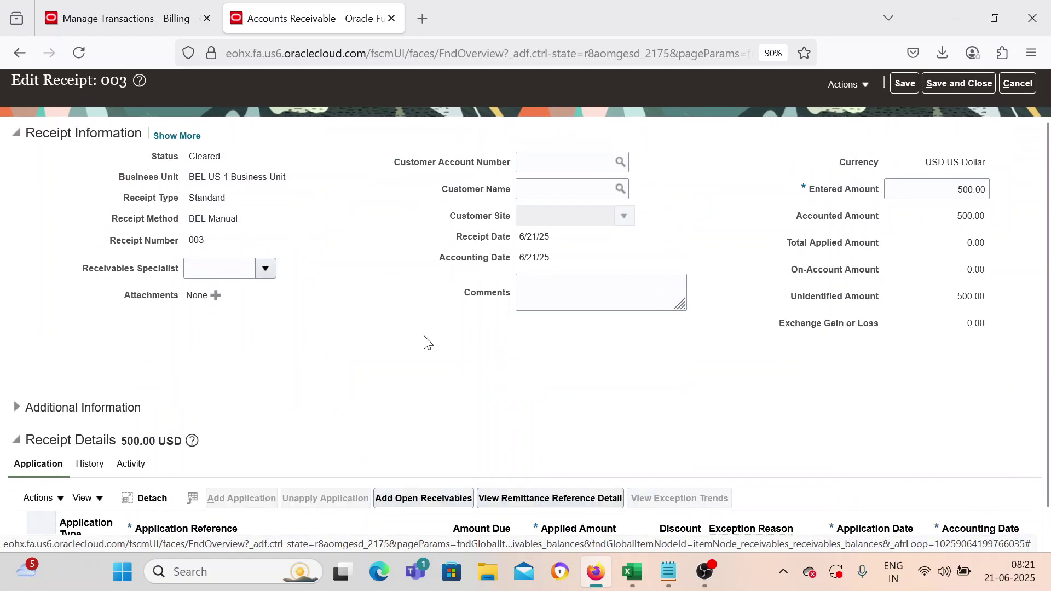
Search the open receivables for the transaction with receipt reference number 8003
click(403, 459)
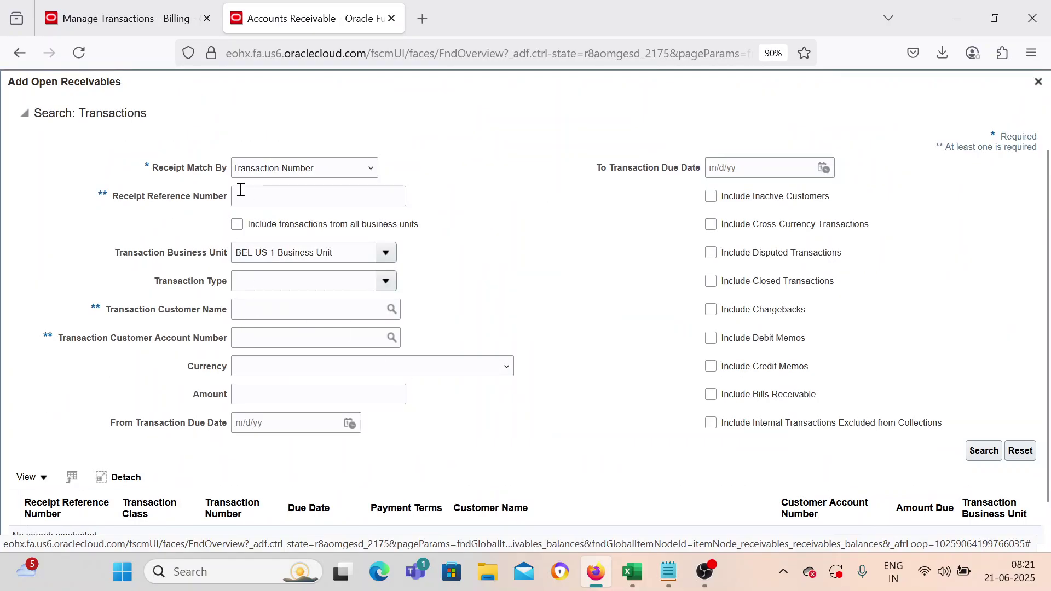
click(253, 195)
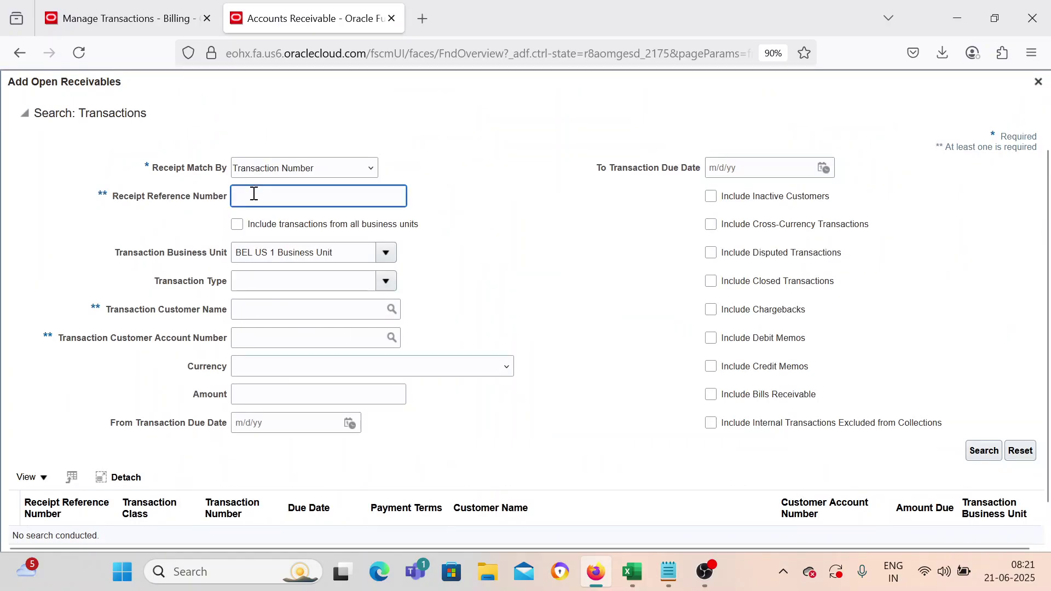
scroll(742, 486, up, 2)
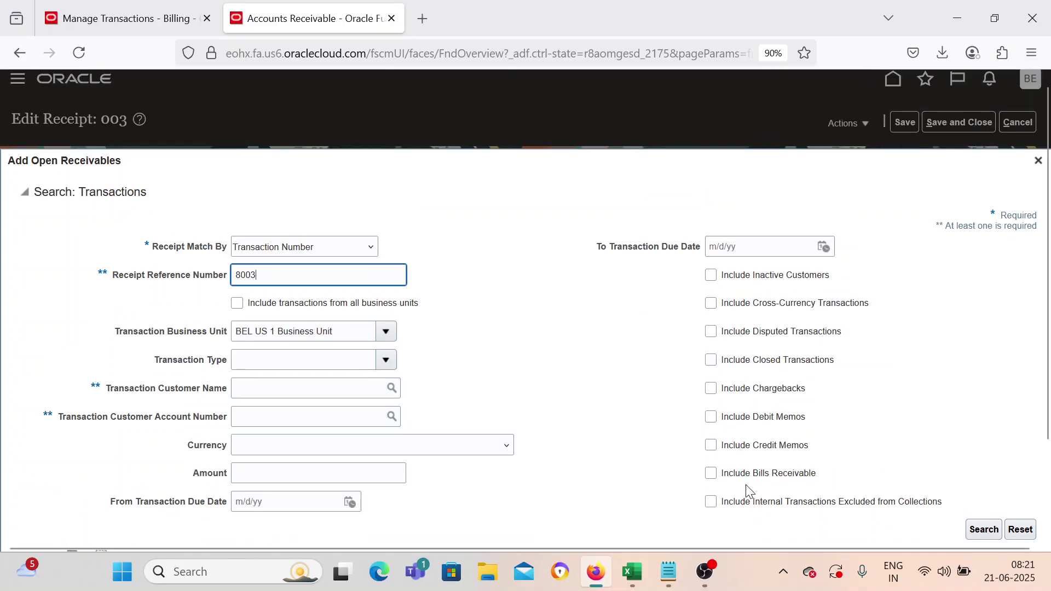
scroll(774, 427, down, 3)
click(985, 414)
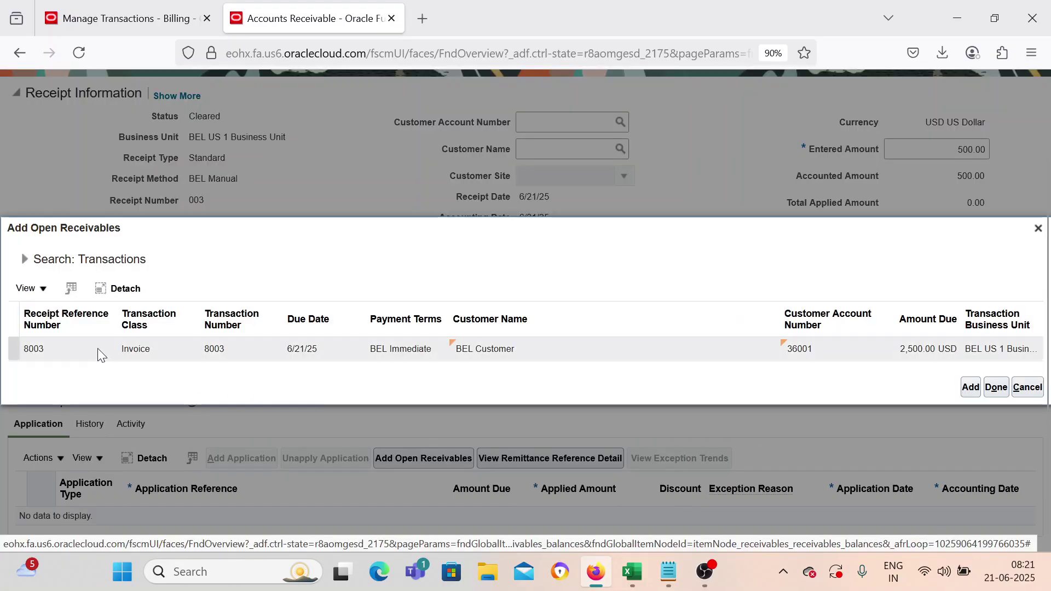
Add invoice 8003 to the receipt's applications, and save and close the receipt
click(98, 348)
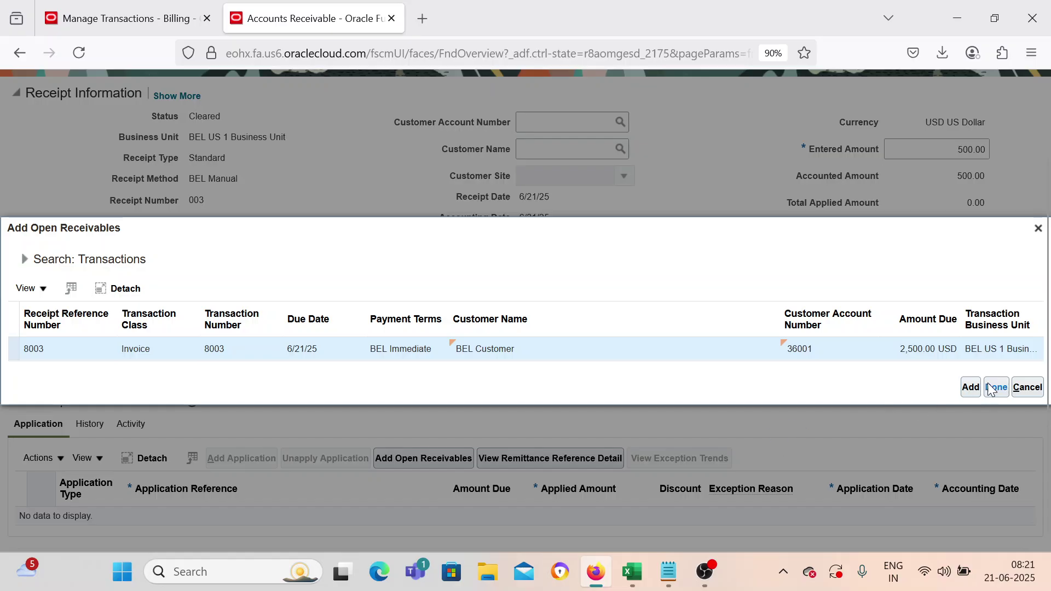
click(971, 387)
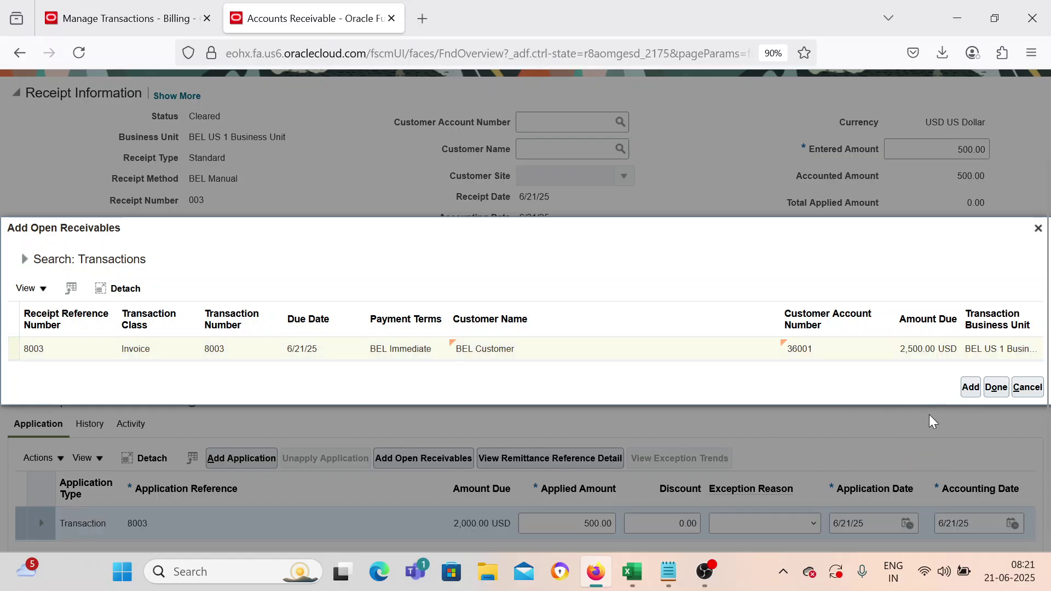
click(997, 389)
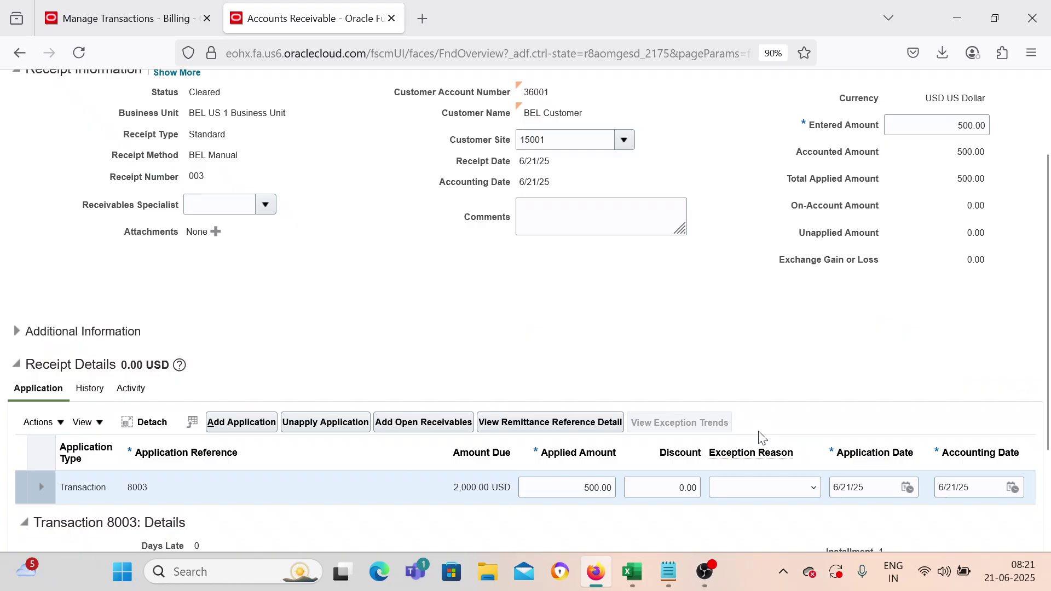
scroll(942, 164, up, 3)
click(942, 134)
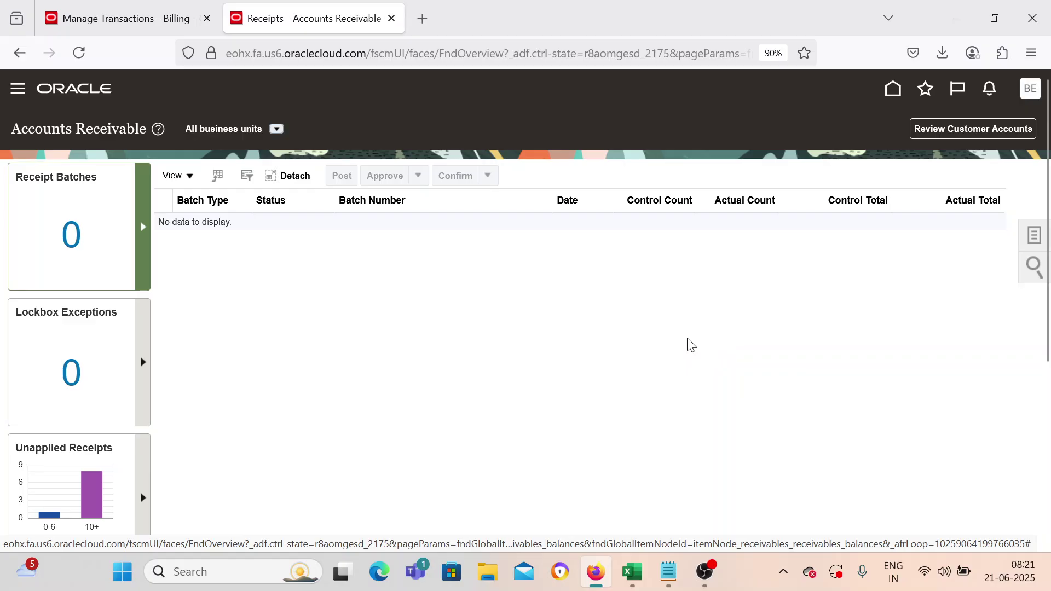
Open invoice 8003 from the Manage Transactions results, examine its totals and lines, and switch to Excel
click(125, 22)
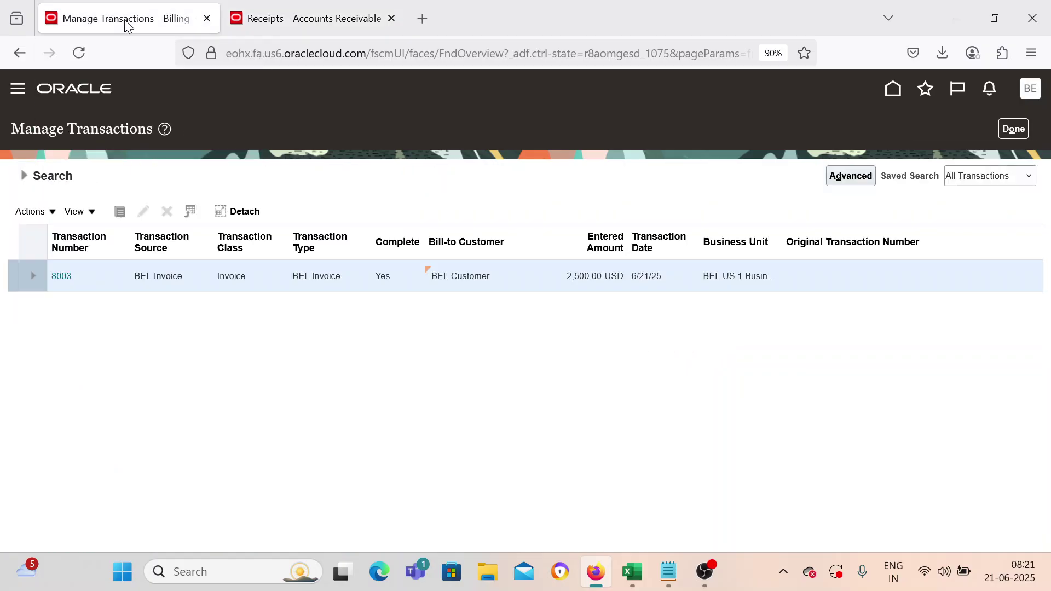
click(66, 281)
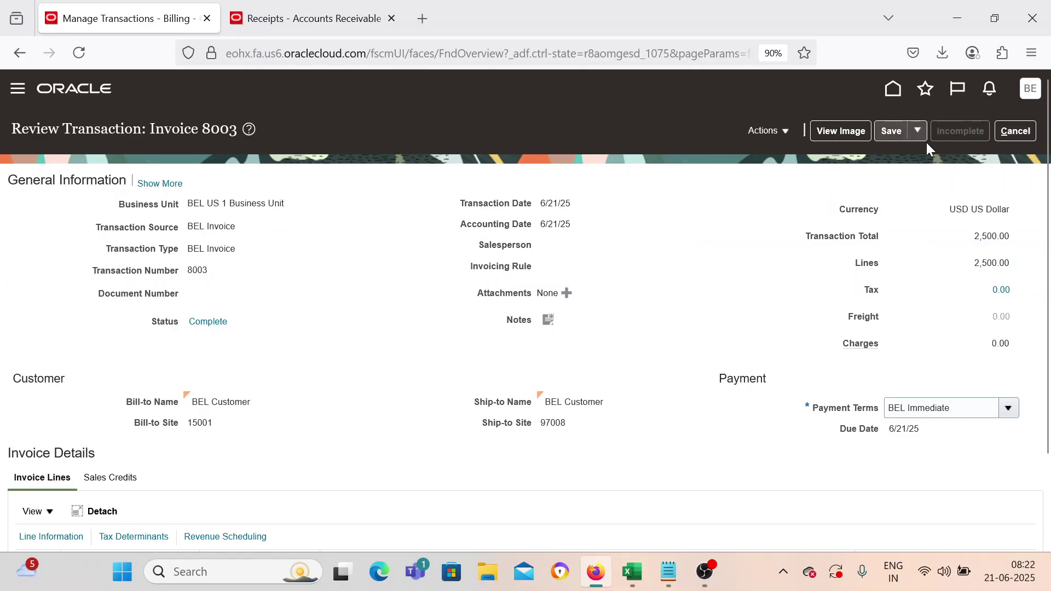
scroll(757, 312, down, 2)
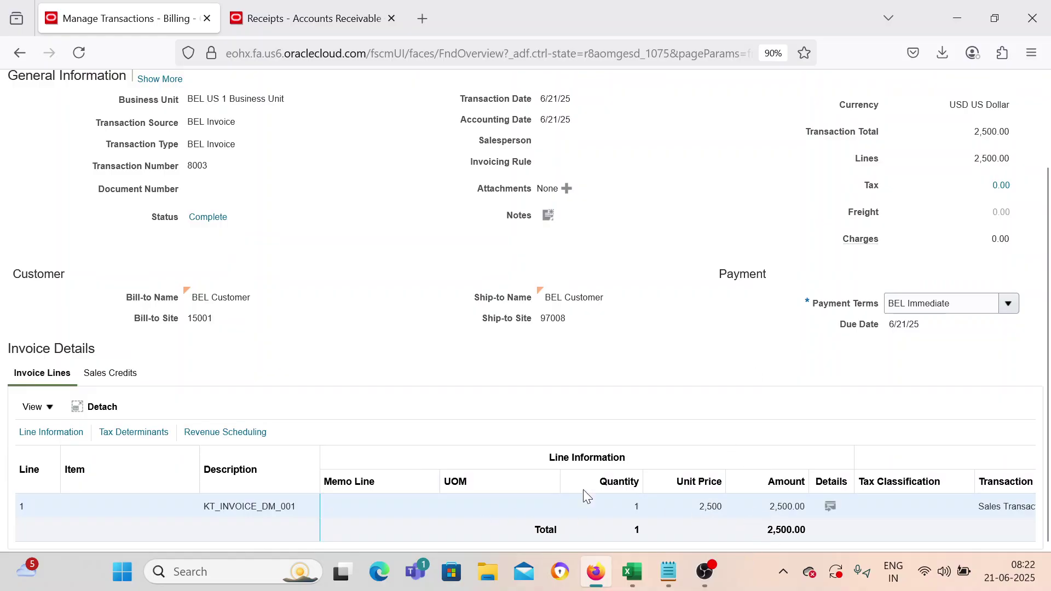
scroll(392, 393, up, 2)
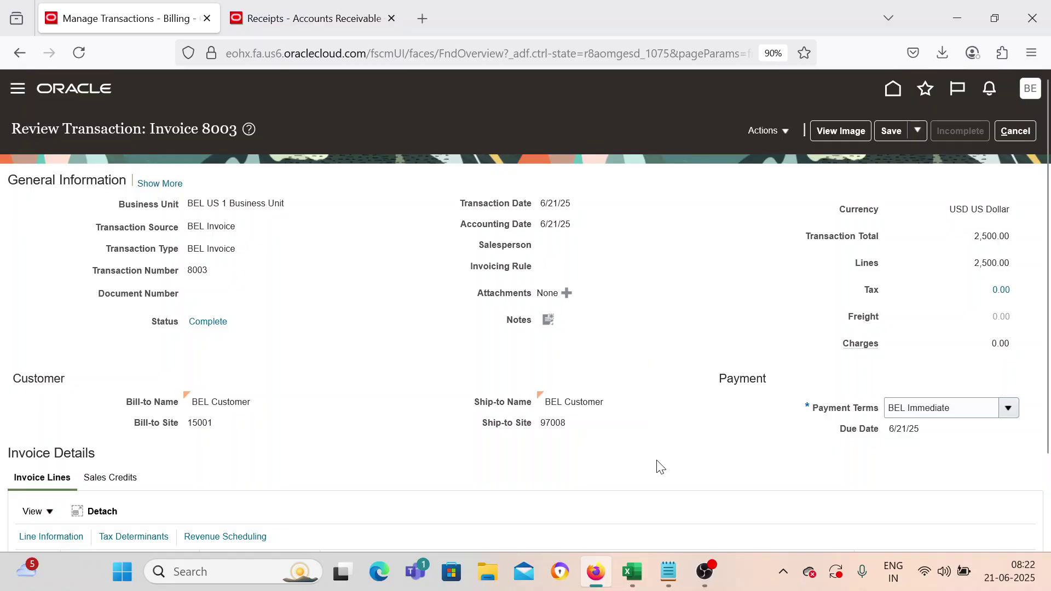
click(633, 572)
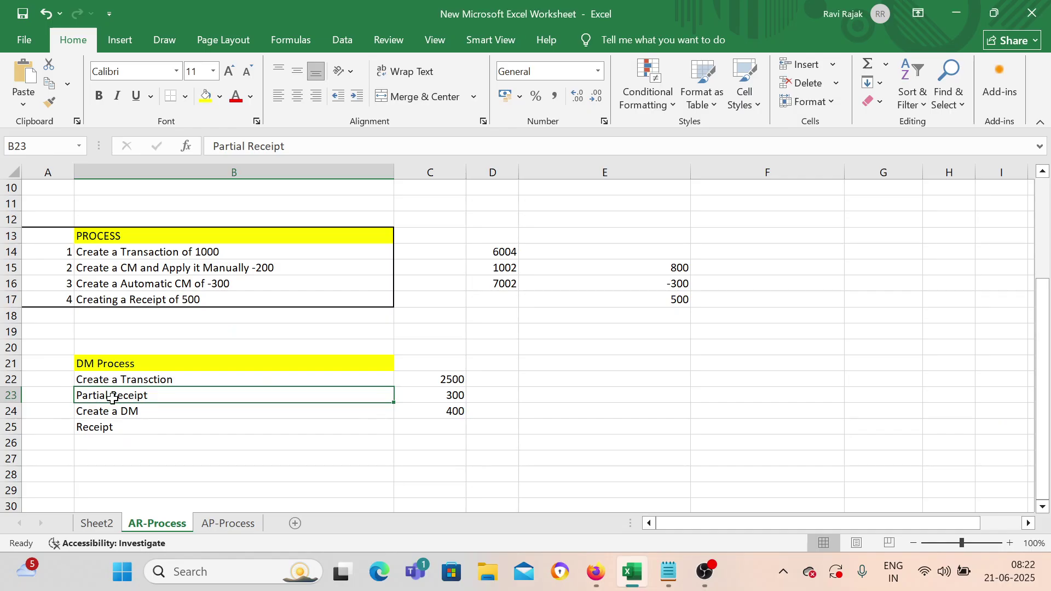
double_click(490, 381)
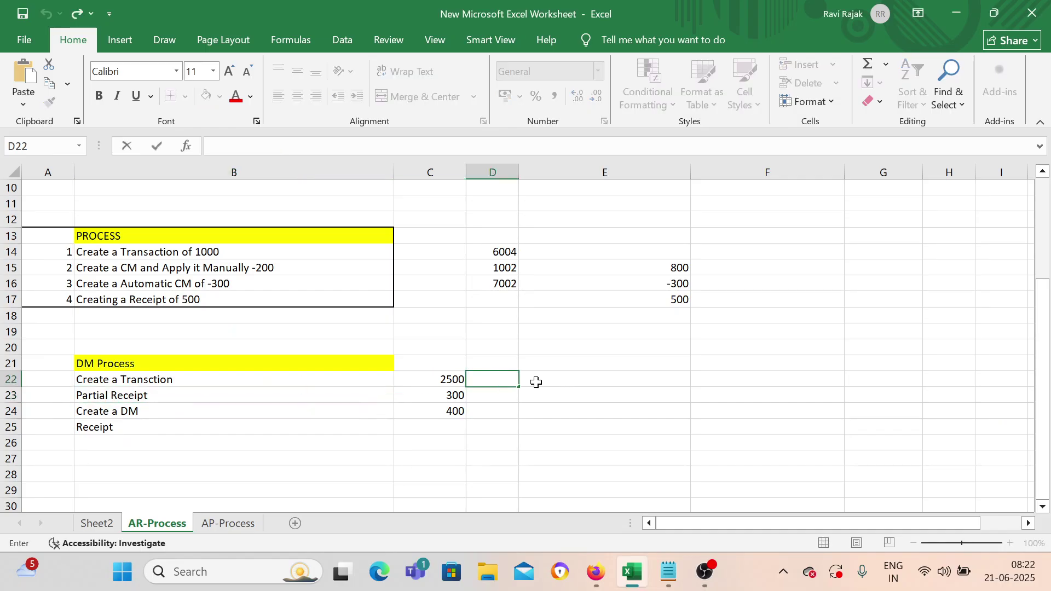
click(10, 395)
right_click(10, 396)
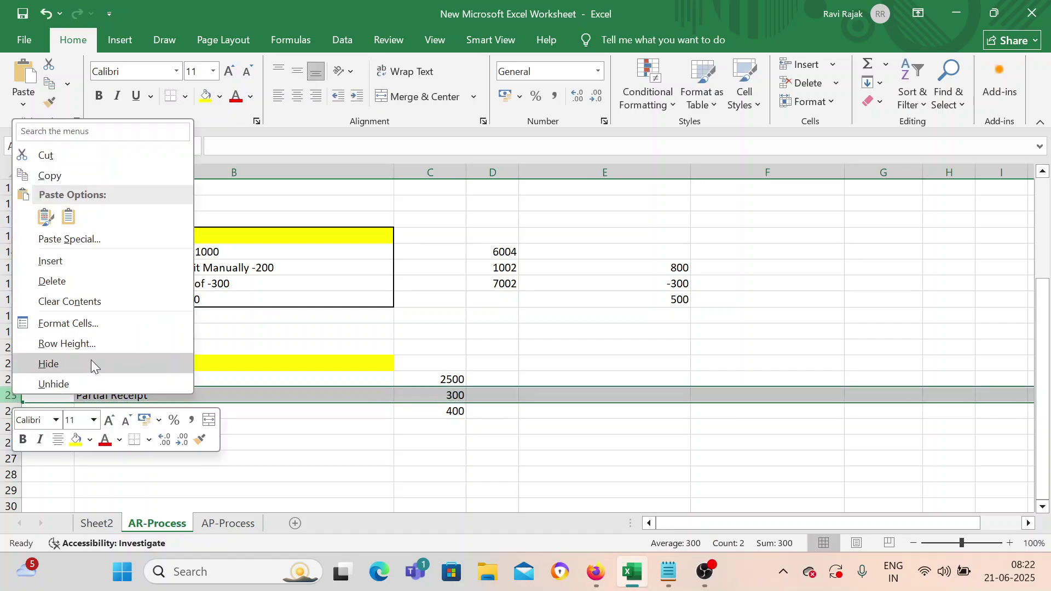
click(98, 260)
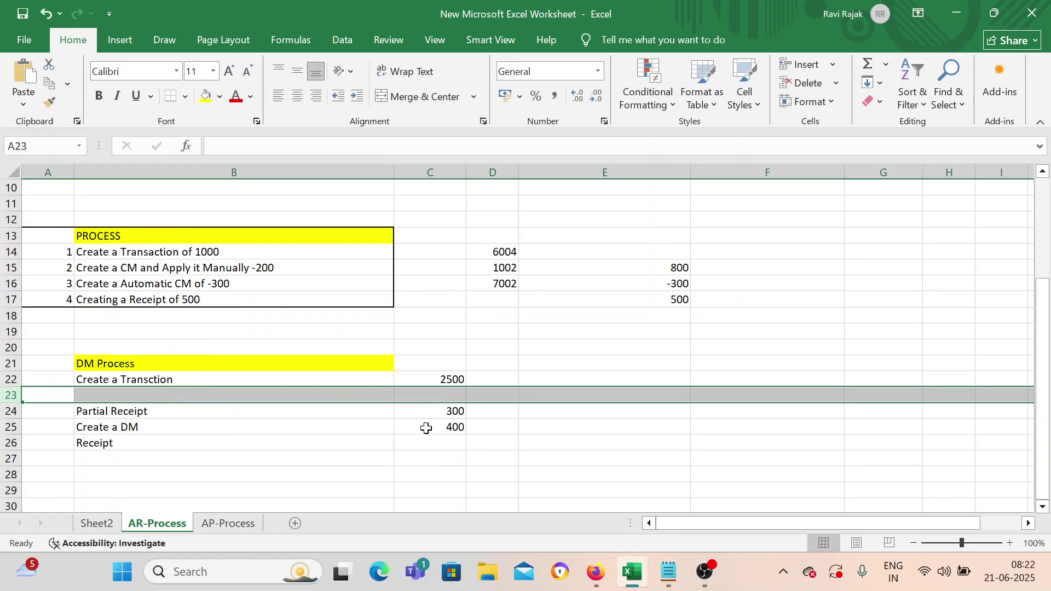
key(ctrl+z)
Insert a blank row above the Create a DM row in the DM Process list
click(10, 411)
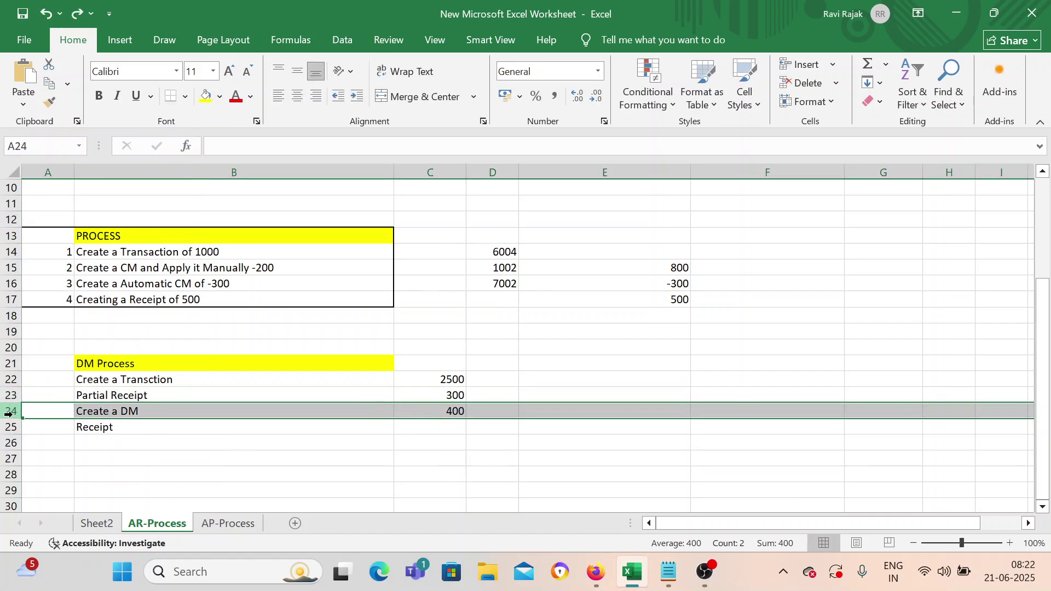
right_click(10, 414)
click(104, 284)
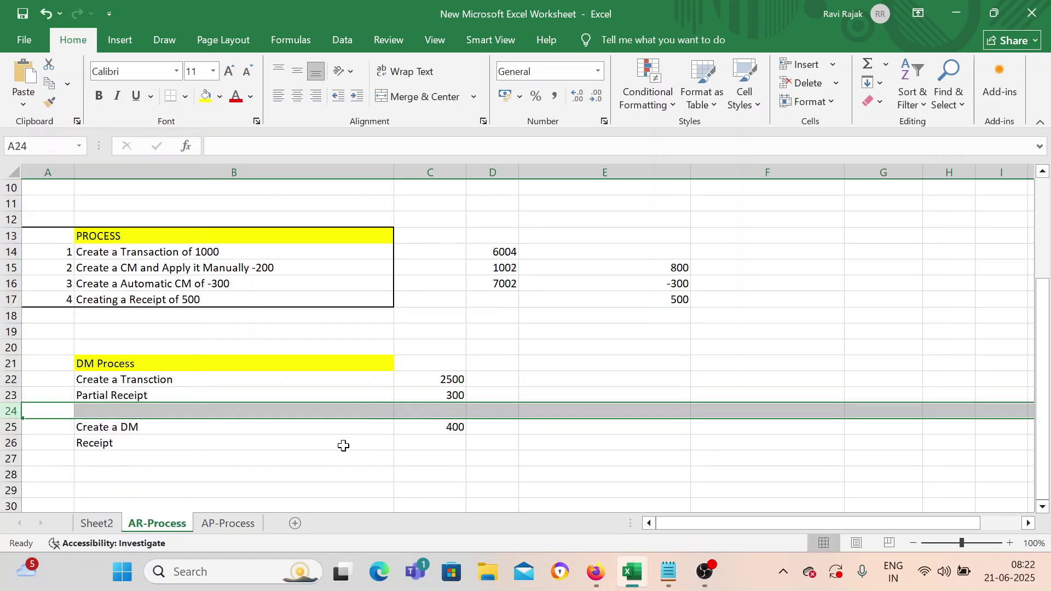
double_click(432, 409)
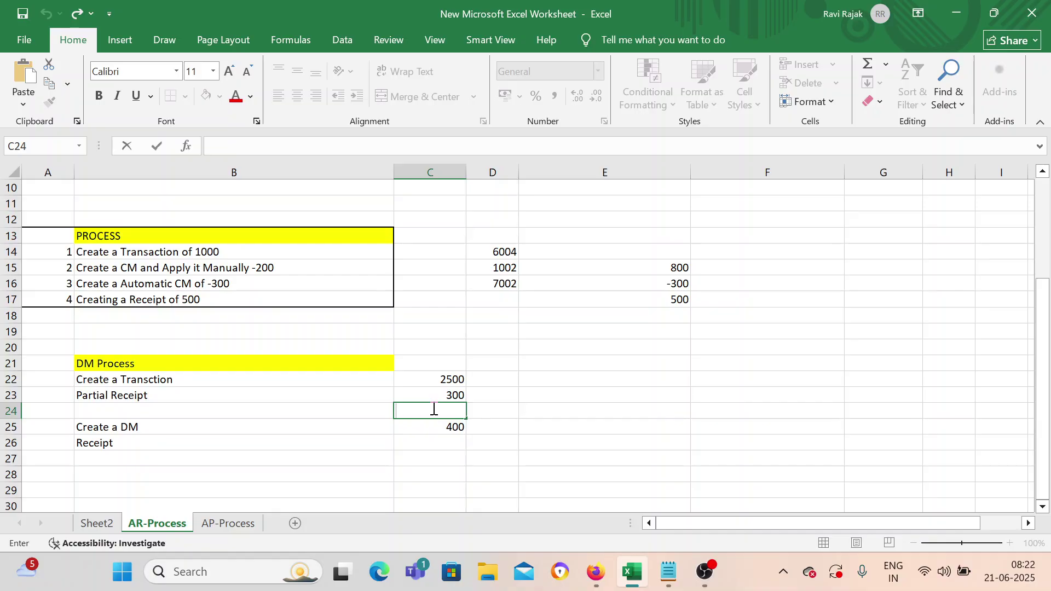
Set the Partial Receipt amount in C23 to 500 and select the blank cell C24 below it
click(451, 394)
double_click(453, 395)
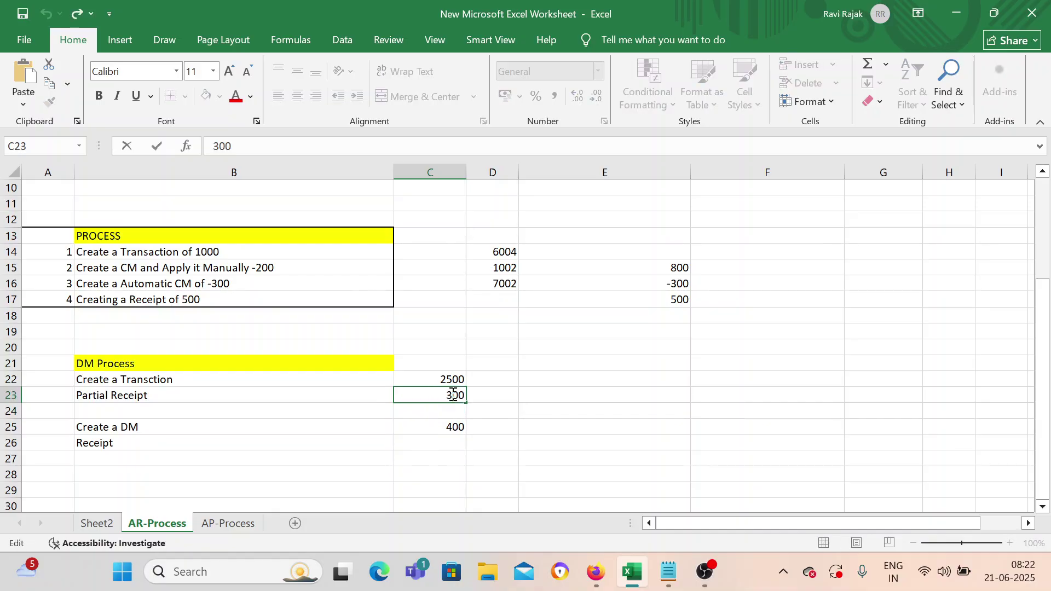
click(439, 407)
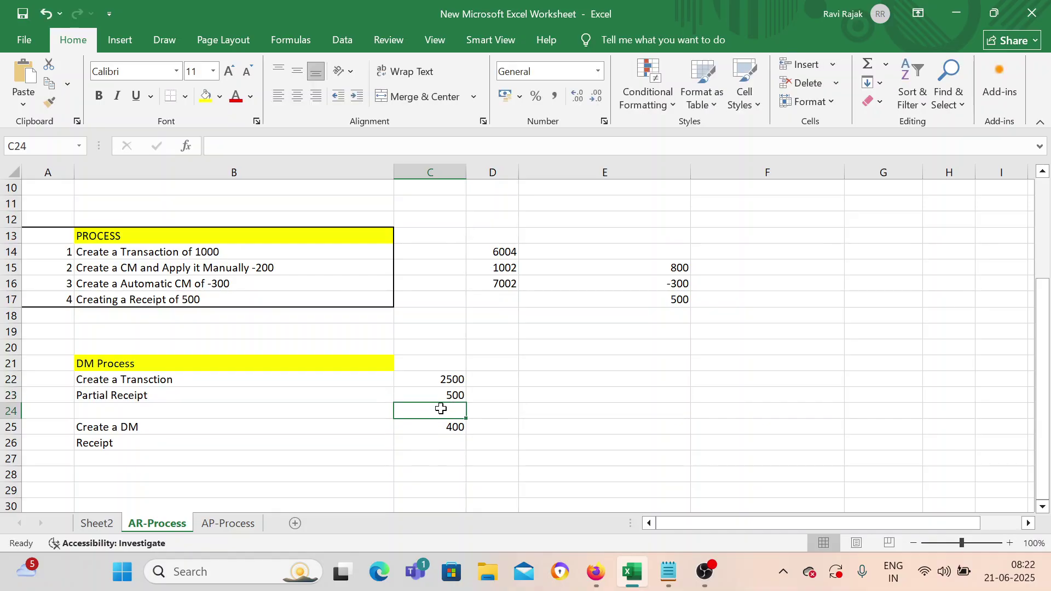
Enter 2000 in cell C24, directly below the Partial Receipt amount in the DM Process list
text(20)
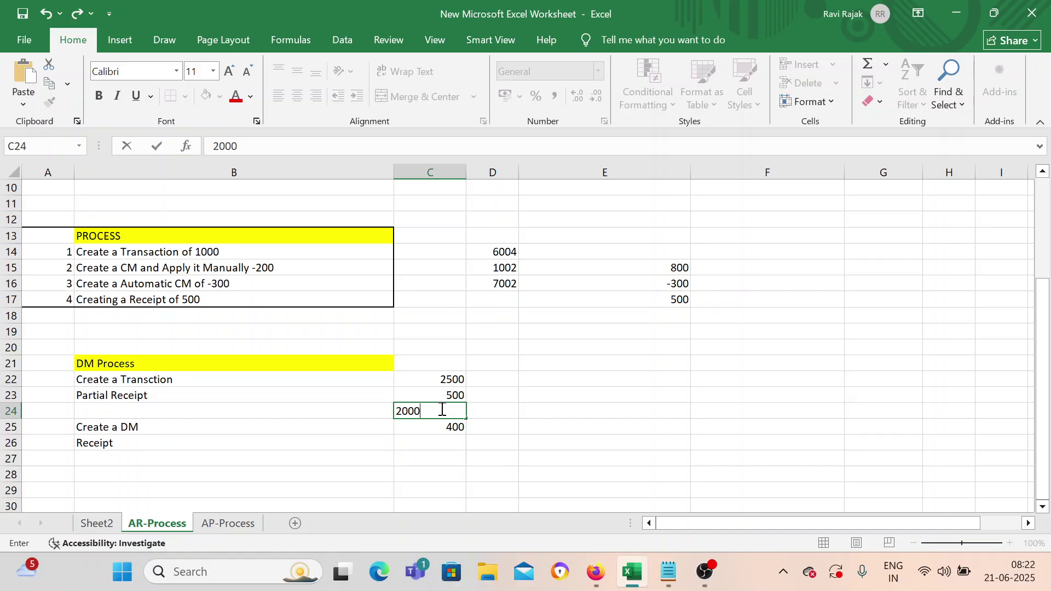
text(00)
click(527, 444)
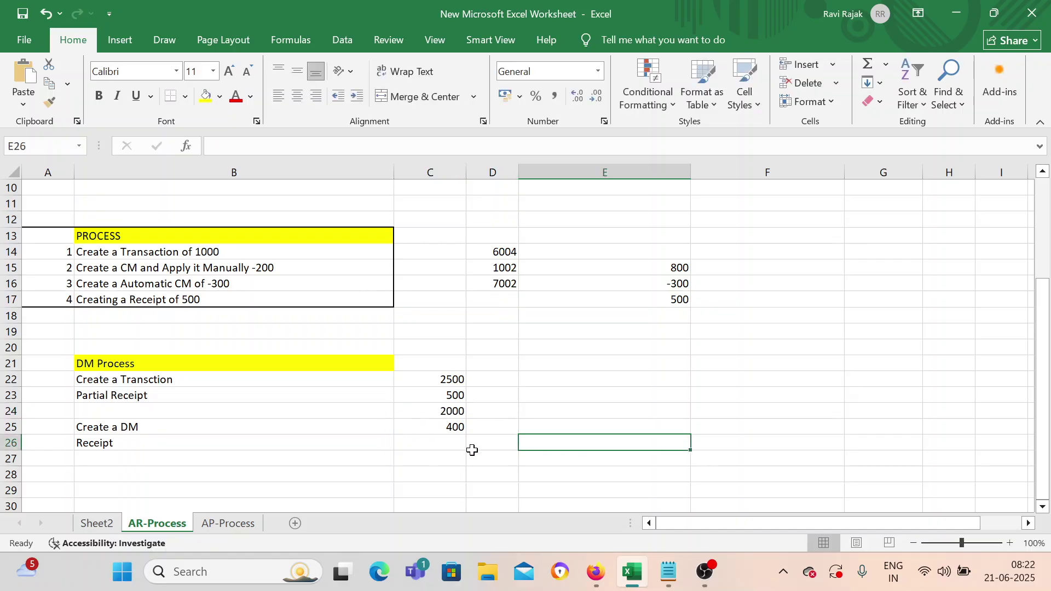
click(458, 413)
click(454, 426)
key(Up)
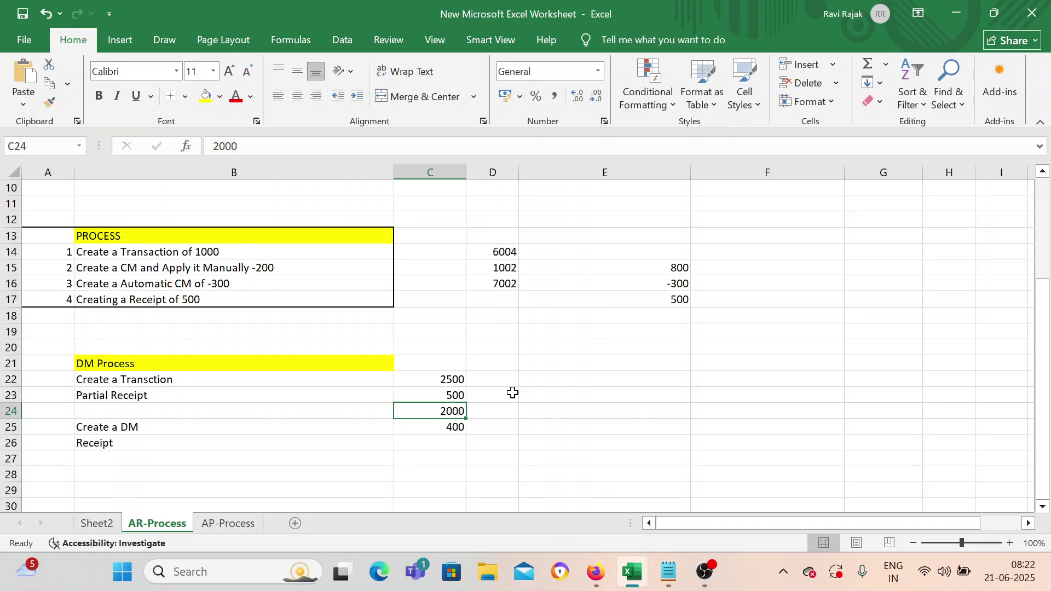
click(545, 376)
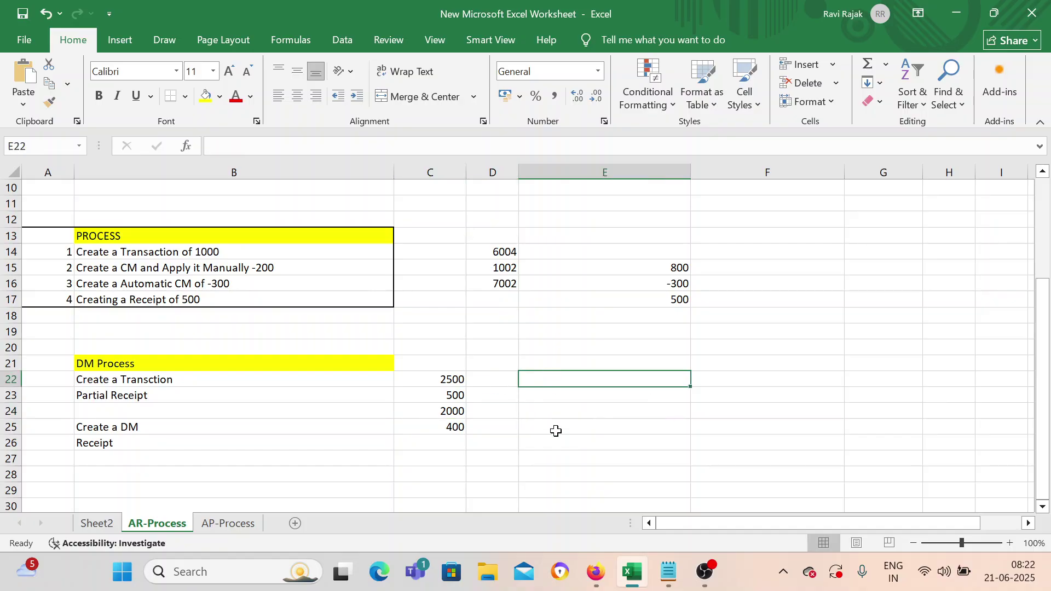
Check the invoice number noted in Notepad, return to Excel and select the Create a DM entry
click(669, 575)
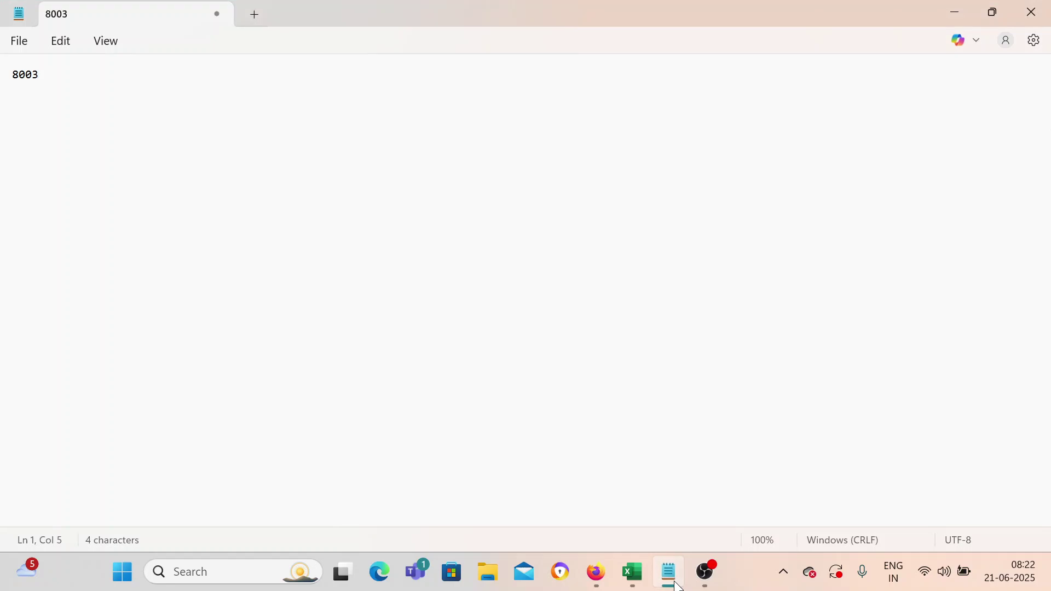
click(670, 580)
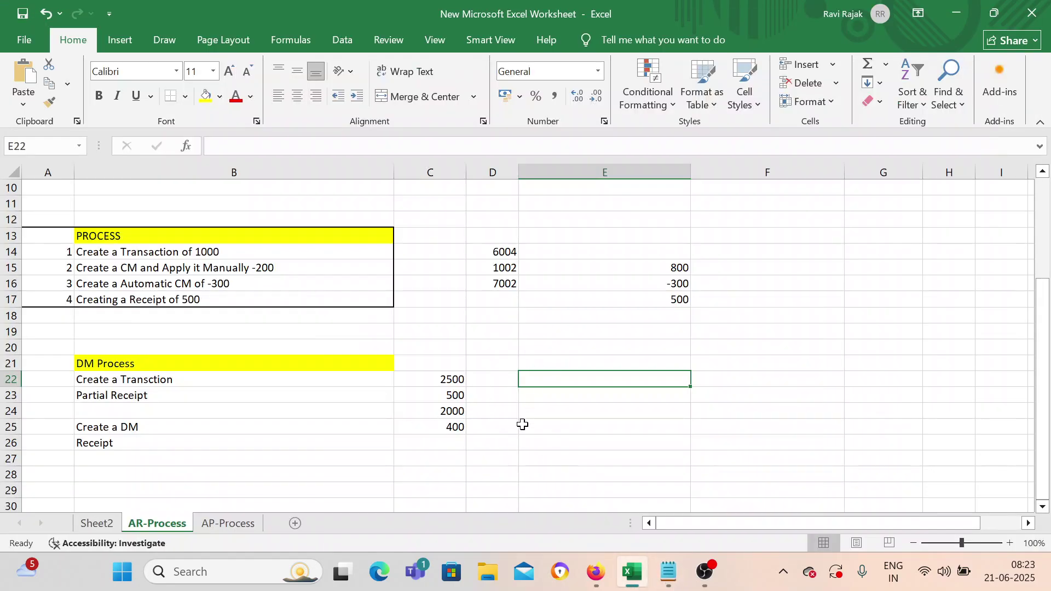
click(145, 427)
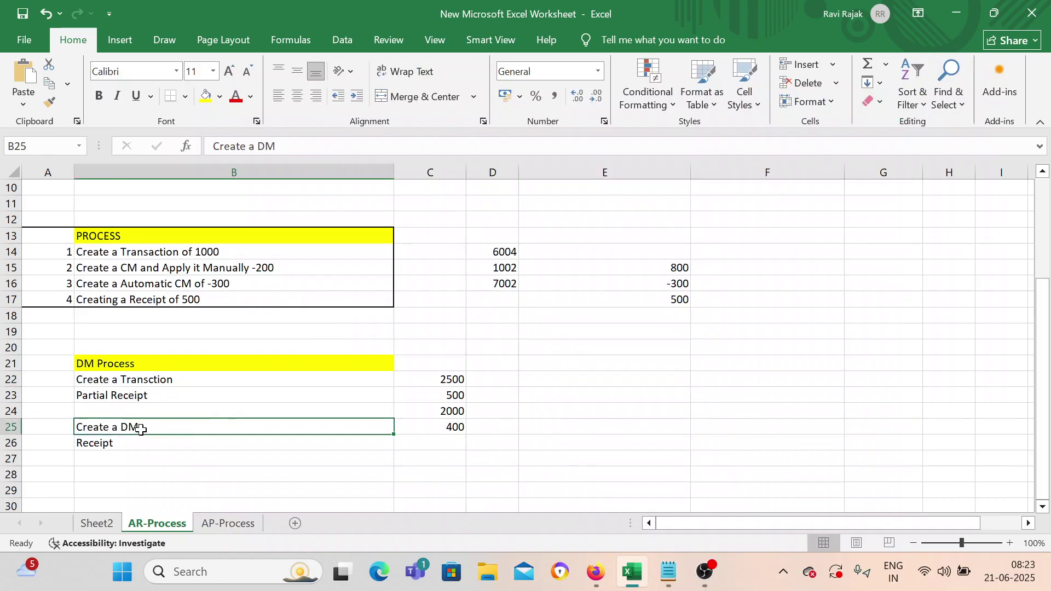
Switch to Oracle in Firefox, save and close invoice 8003, and leave Manage Transactions
click(596, 572)
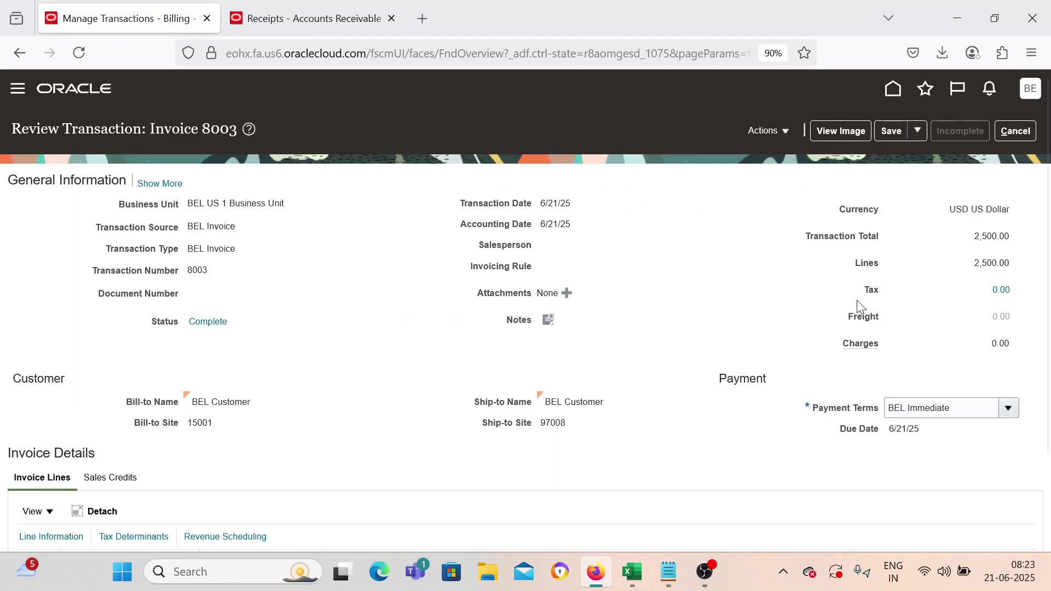
click(917, 133)
click(908, 158)
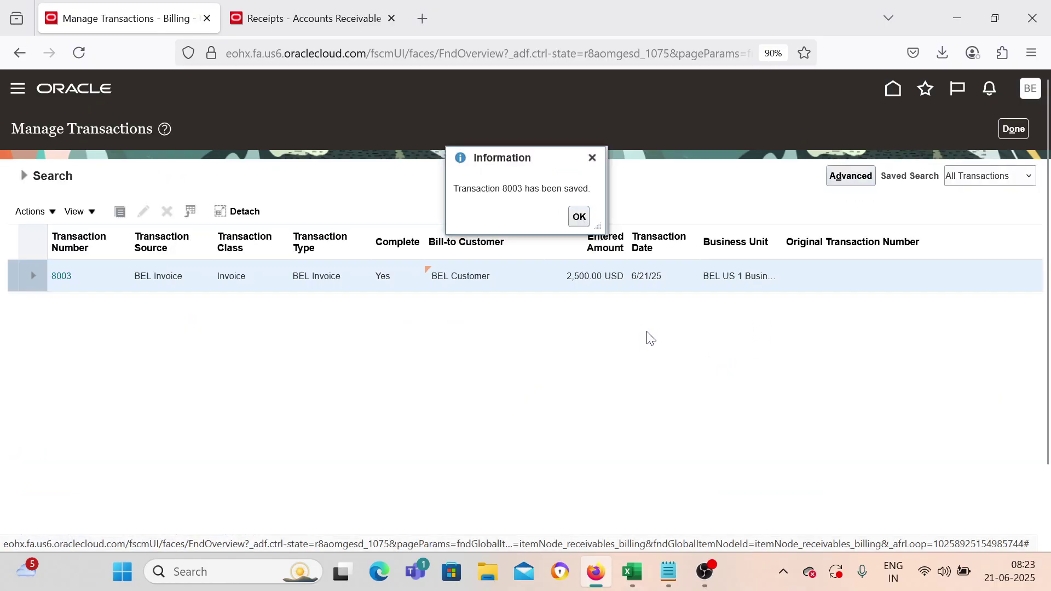
click(579, 217)
click(1014, 130)
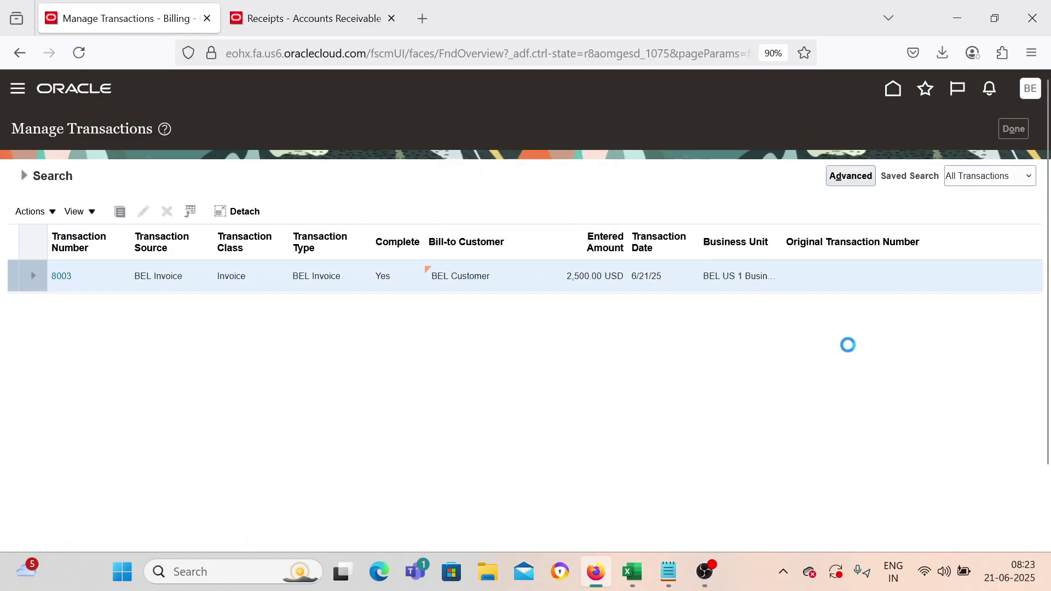
Start a new Debit memo transaction for BEL US 1 Business Unit with the transaction source BEL Debit Memo
click(1029, 241)
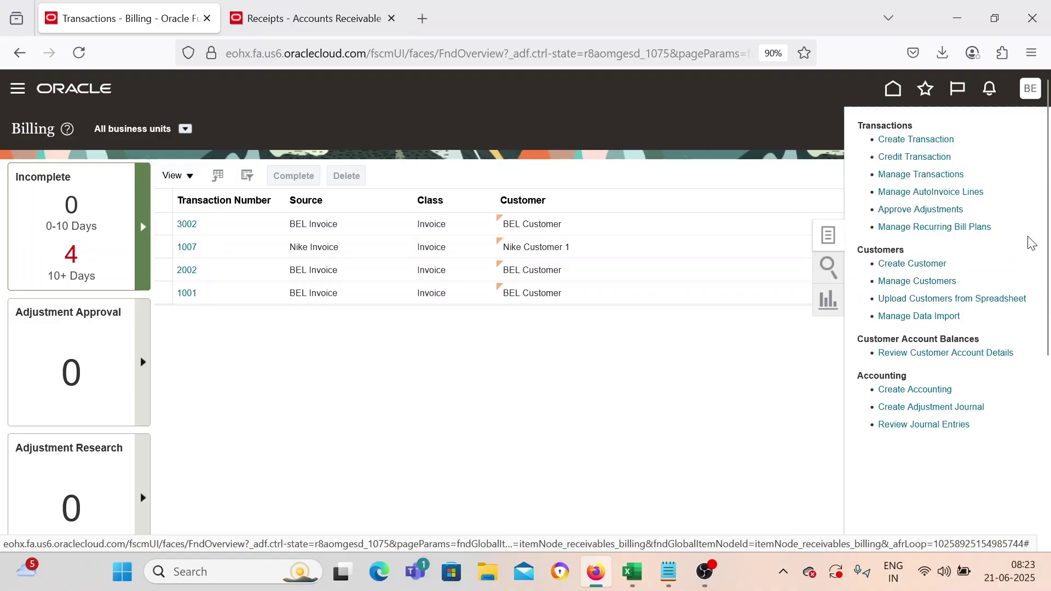
click(897, 140)
click(225, 208)
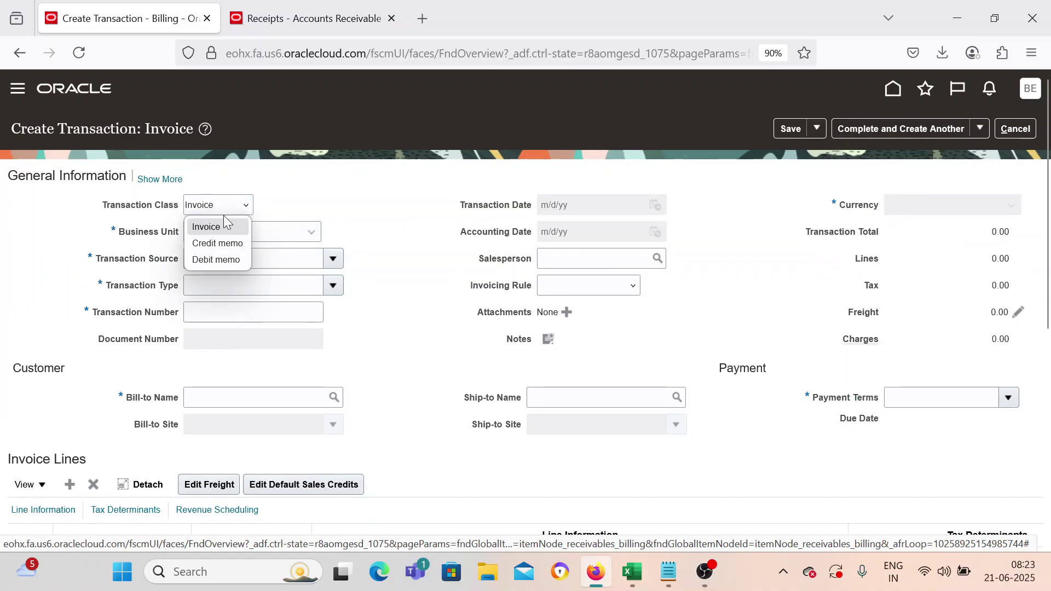
click(219, 260)
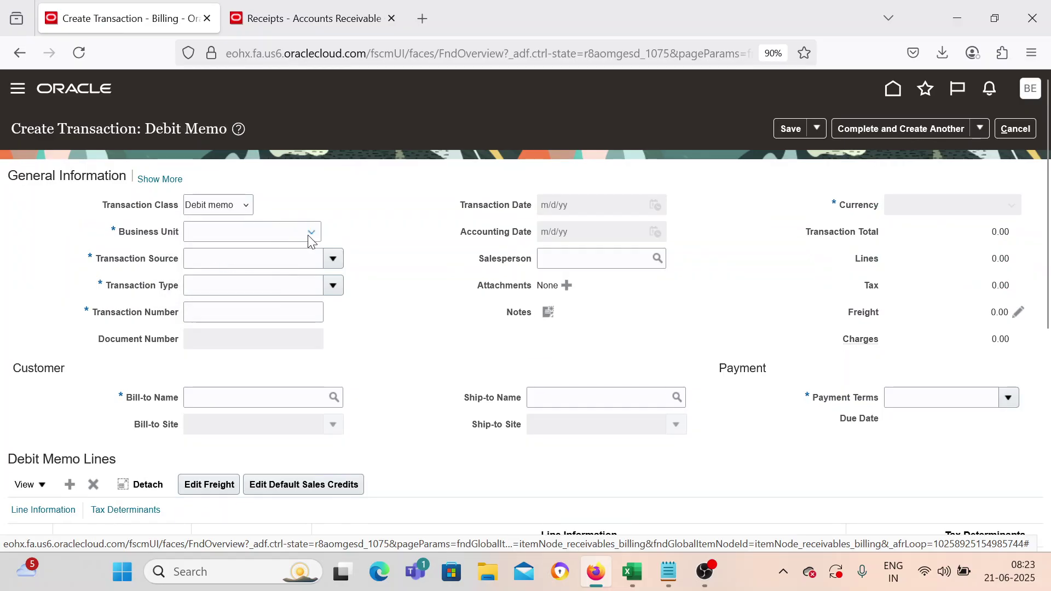
click(309, 234)
click(291, 304)
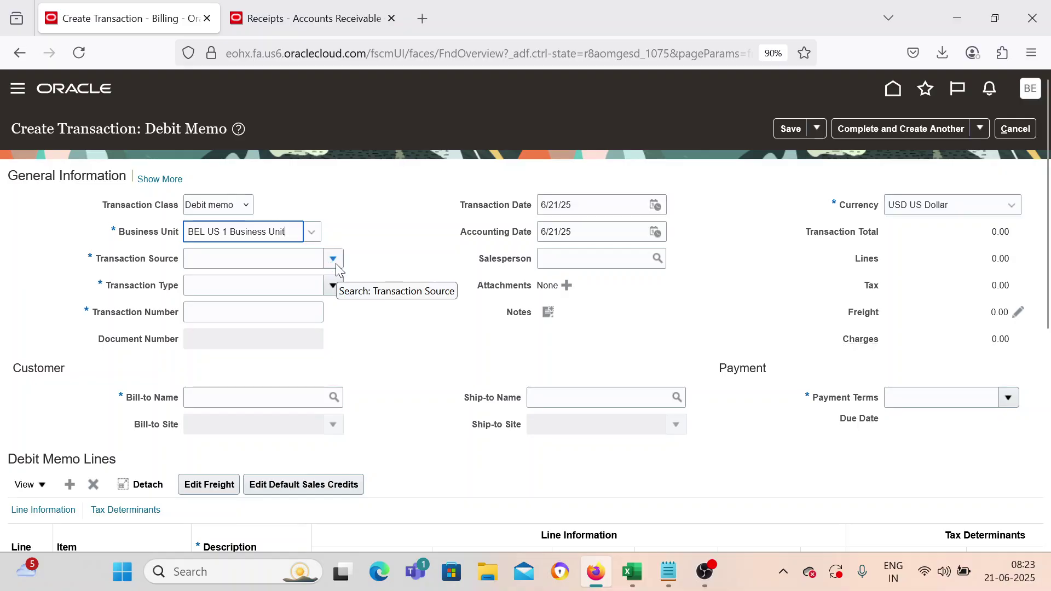
click(335, 261)
click(310, 305)
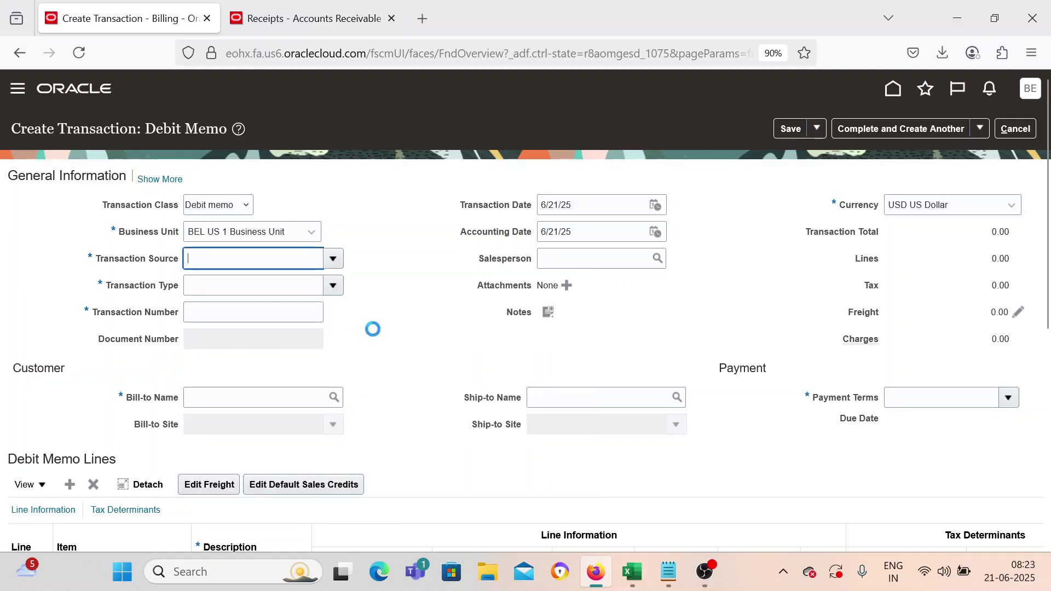
Look up BEL as the debit memo's bill-to name to fill in BEL Customer
click(257, 401)
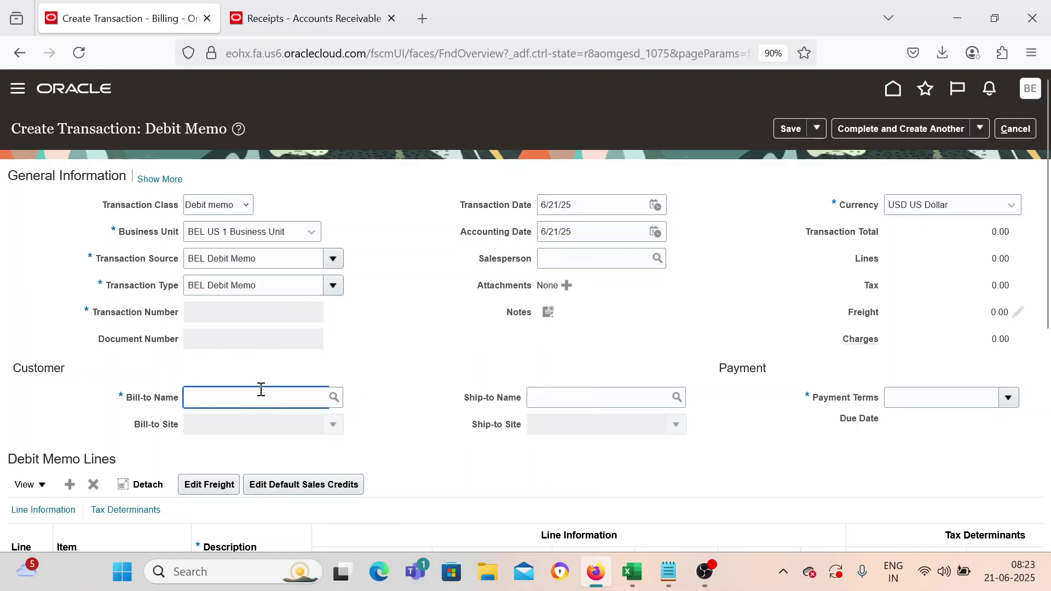
text(BEL)
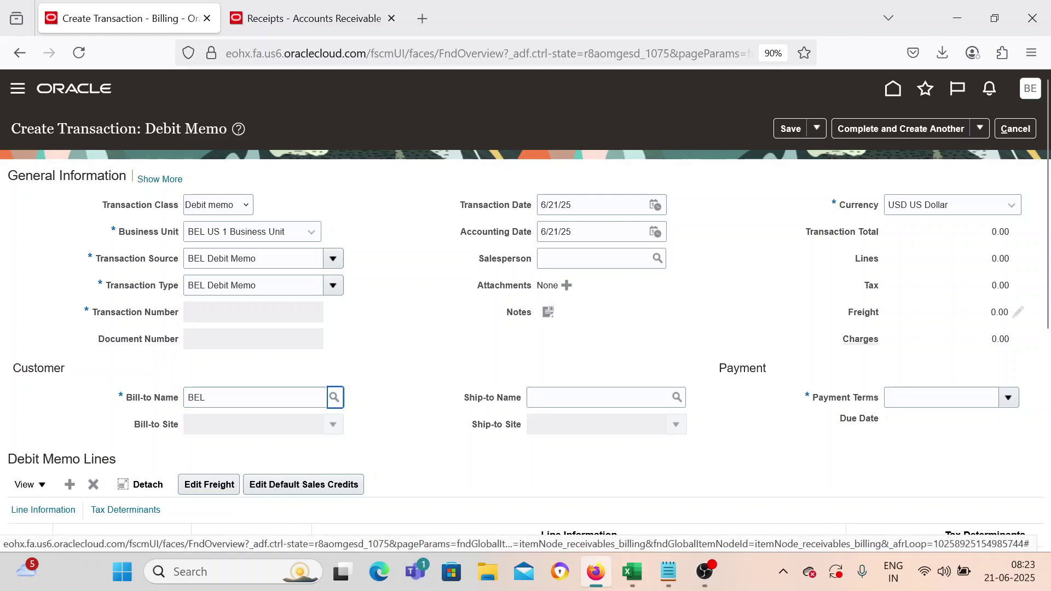
click(334, 397)
Enter KT_Debit_Memo_8003 as the description of debit memo line 1
scroll(453, 398, down, 4)
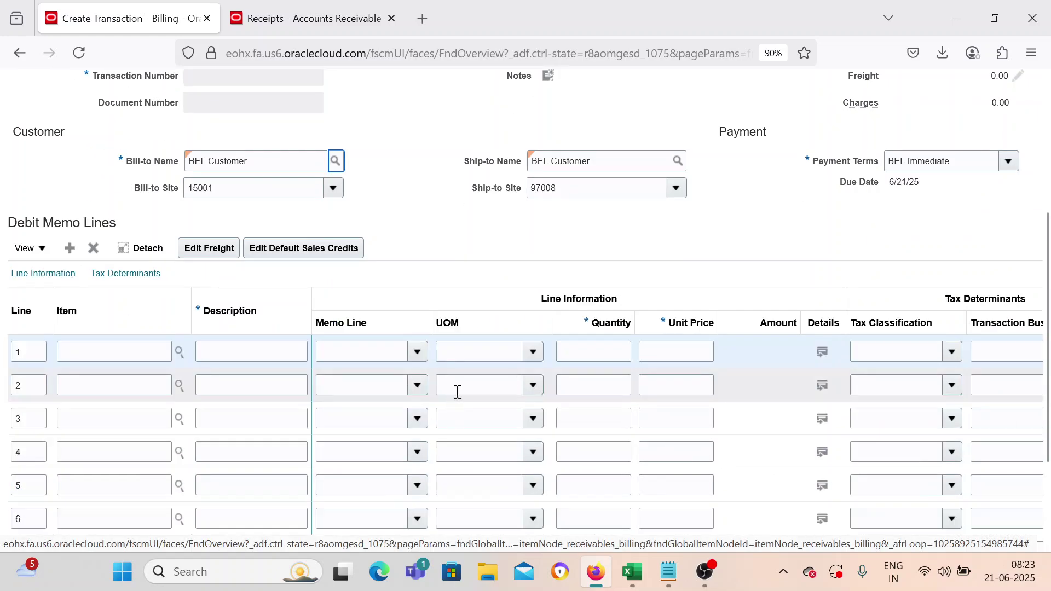
click(266, 353)
text(KT)
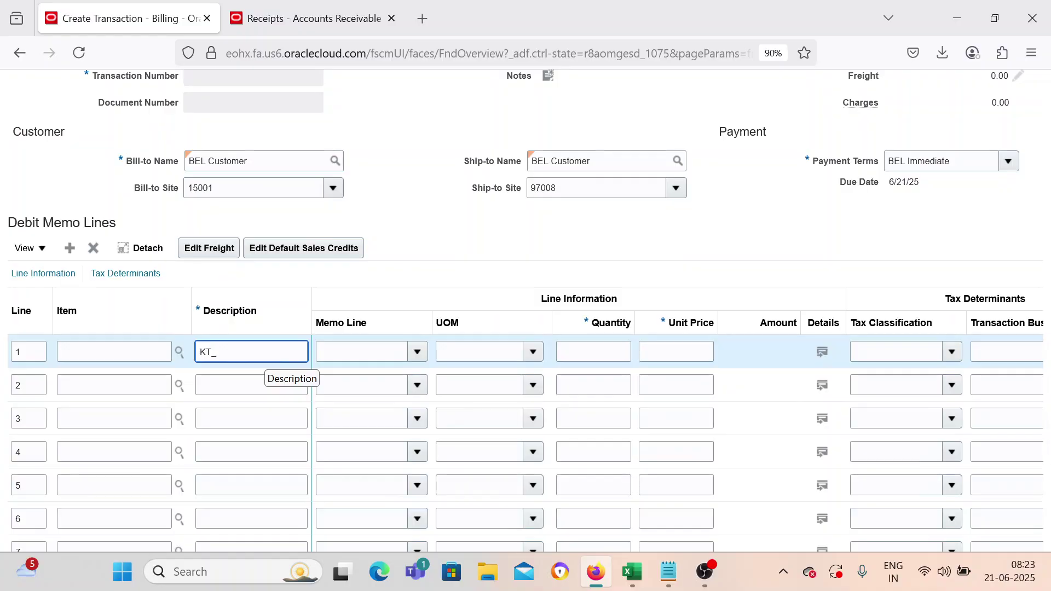
text(_Debit_Memo_8003)
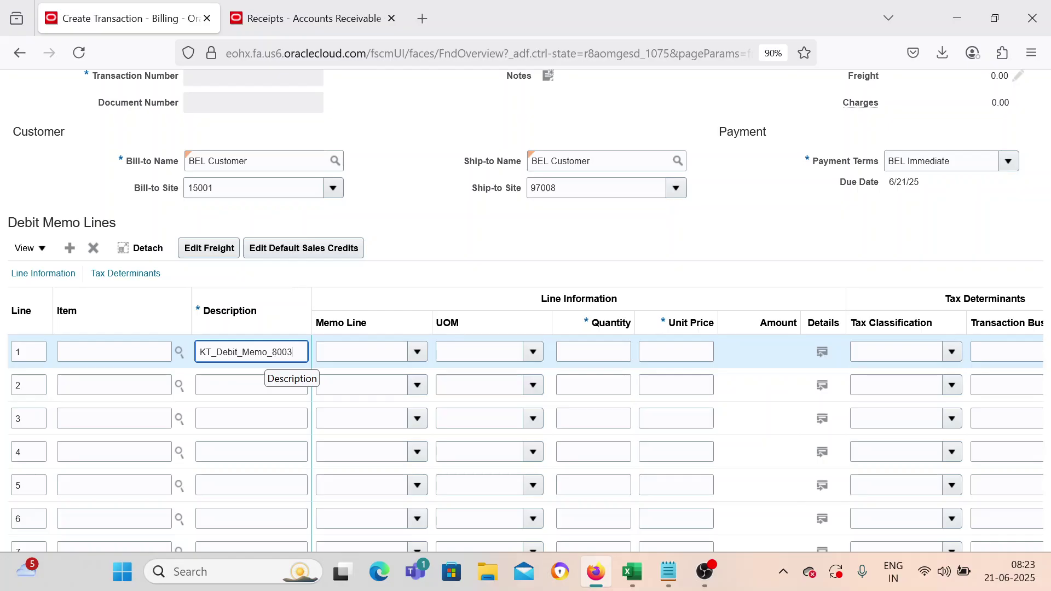
Check the DM amount in Excel and set line 1 to quantity 1 and unit price 400
click(586, 355)
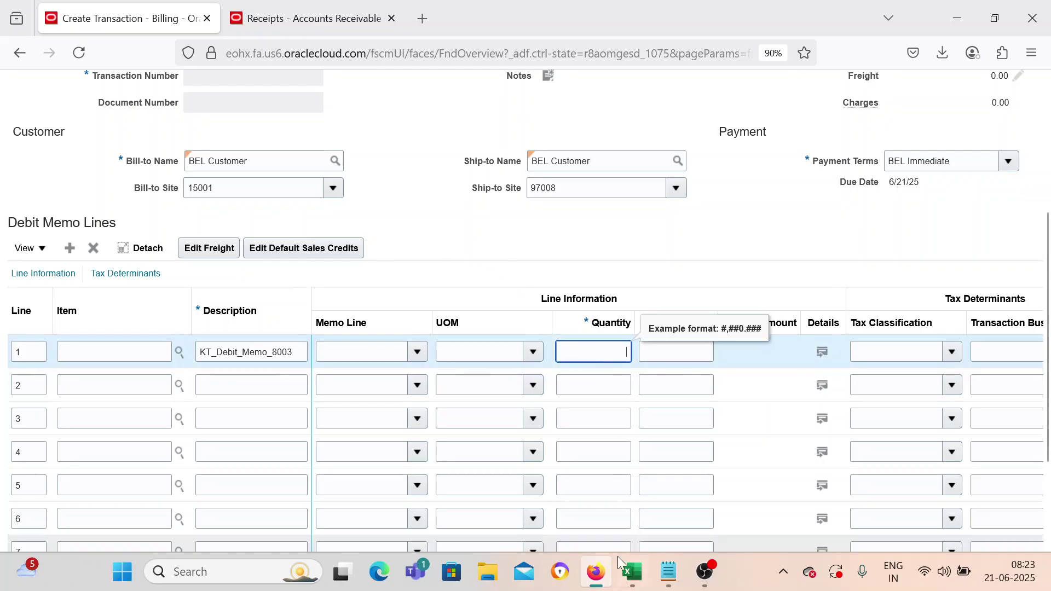
click(631, 573)
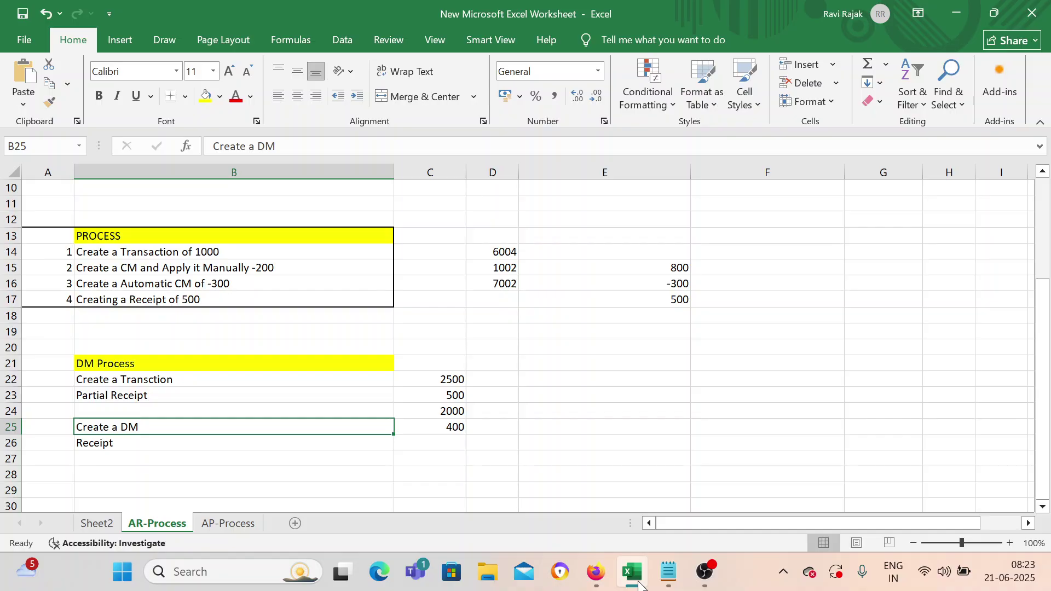
click(595, 573)
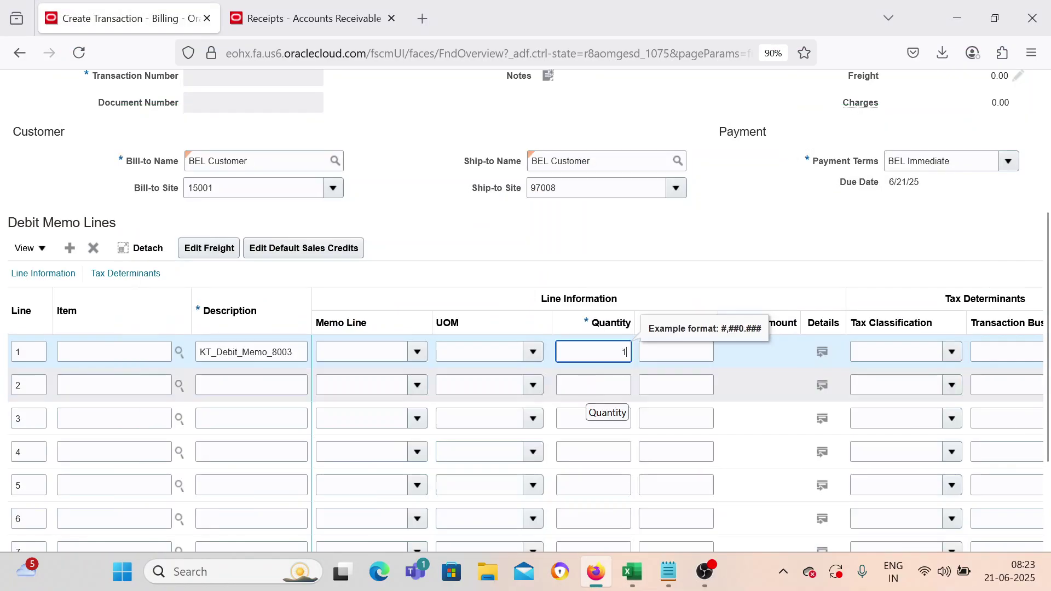
key(Tab)
text(40)
click(435, 237)
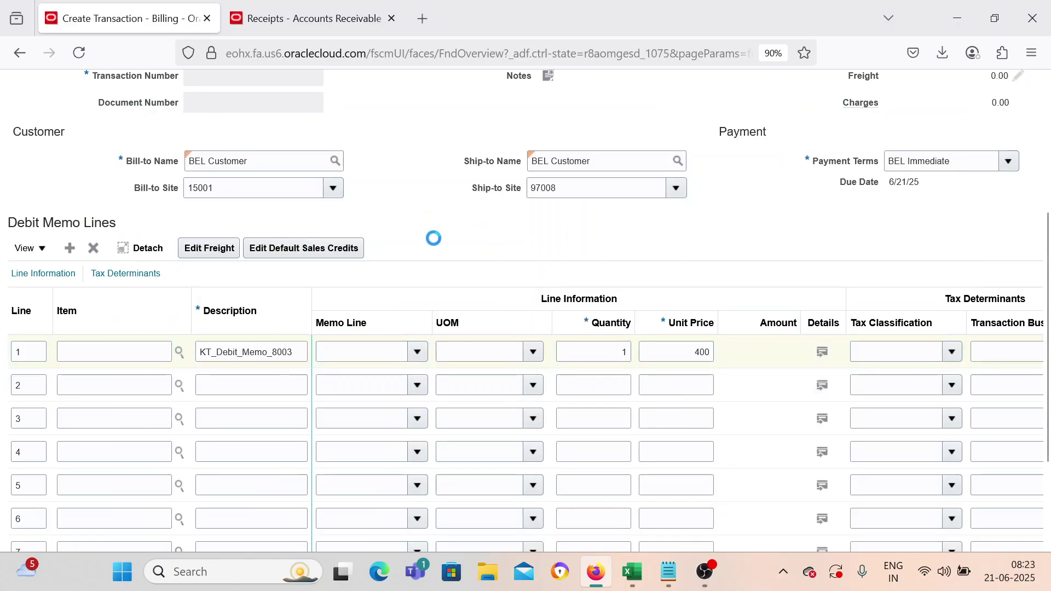
Show the debit memo's additional general information and enter 8003 as the Cross Reference in its Miscellaneous details
scroll(441, 253, up, 5)
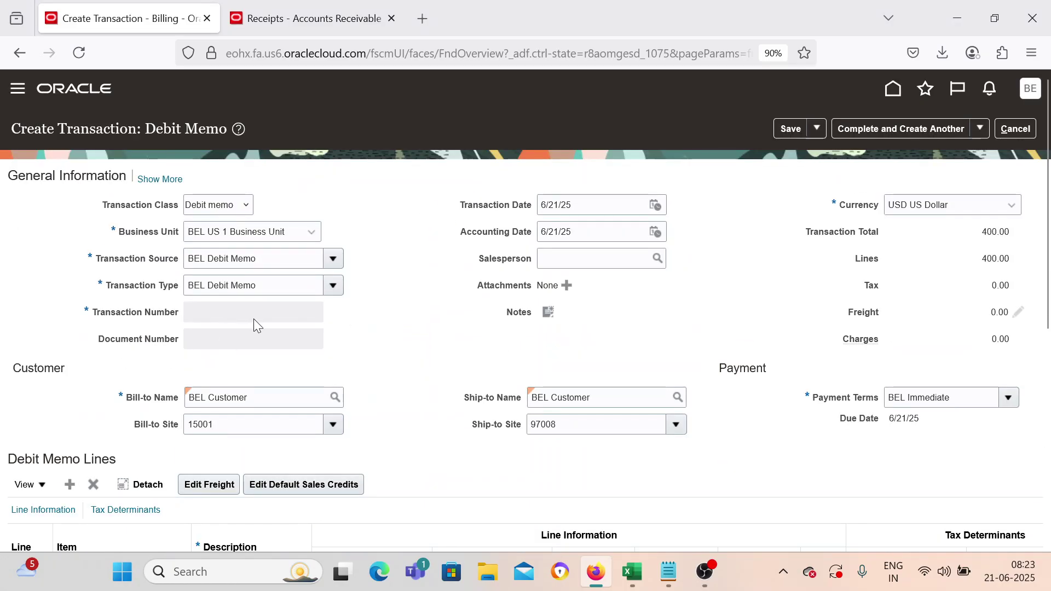
scroll(251, 318, down, 3)
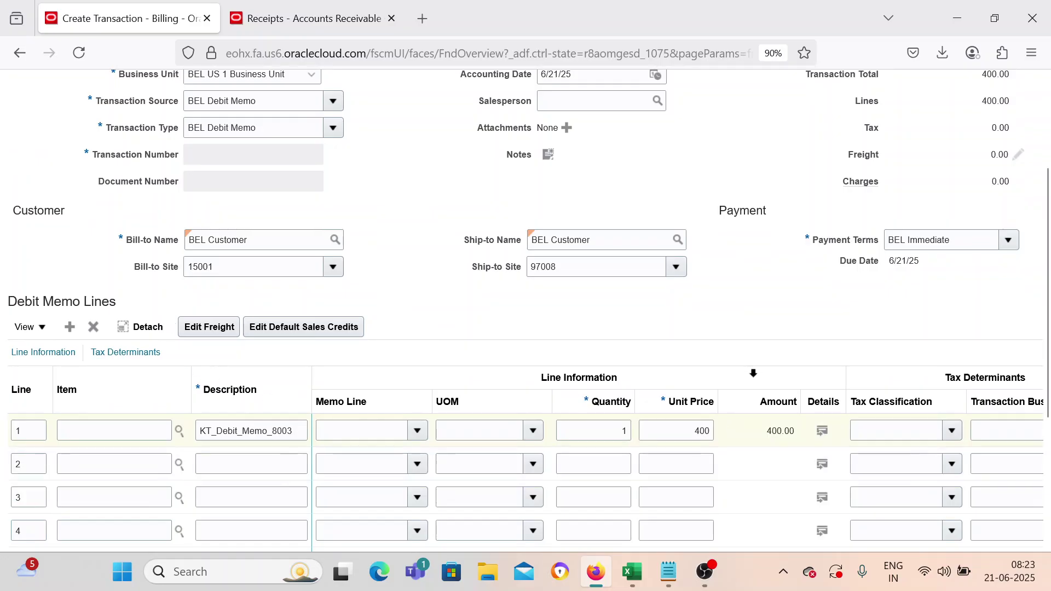
scroll(158, 145, up, 3)
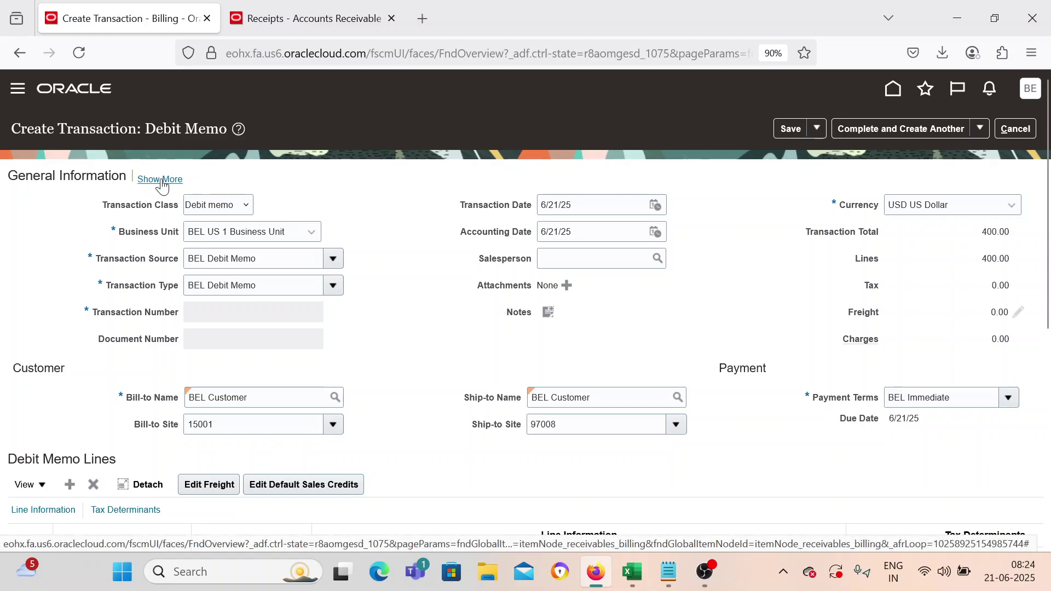
click(160, 182)
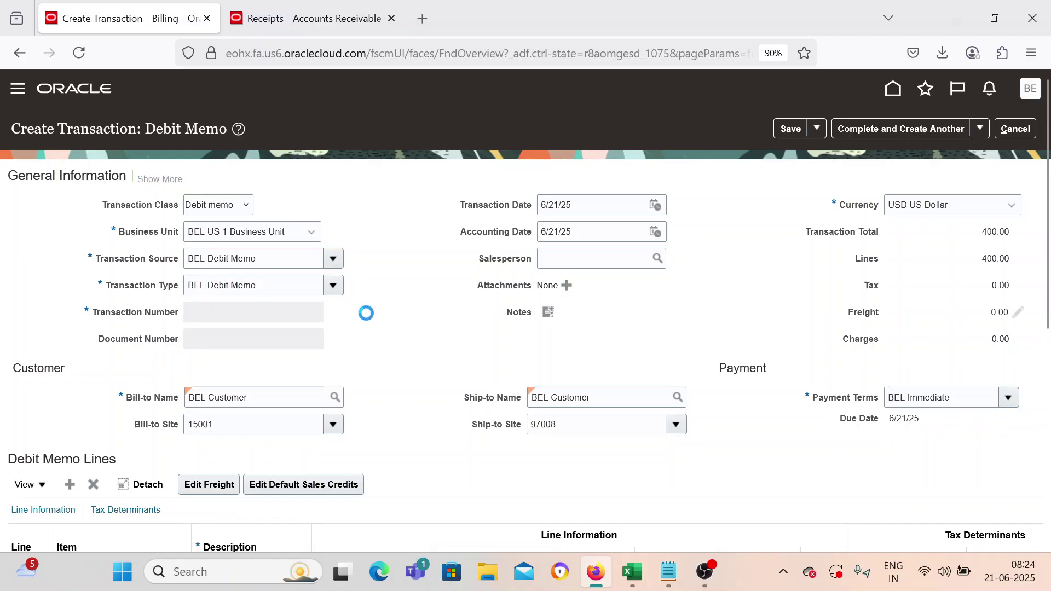
scroll(372, 320, down, 4)
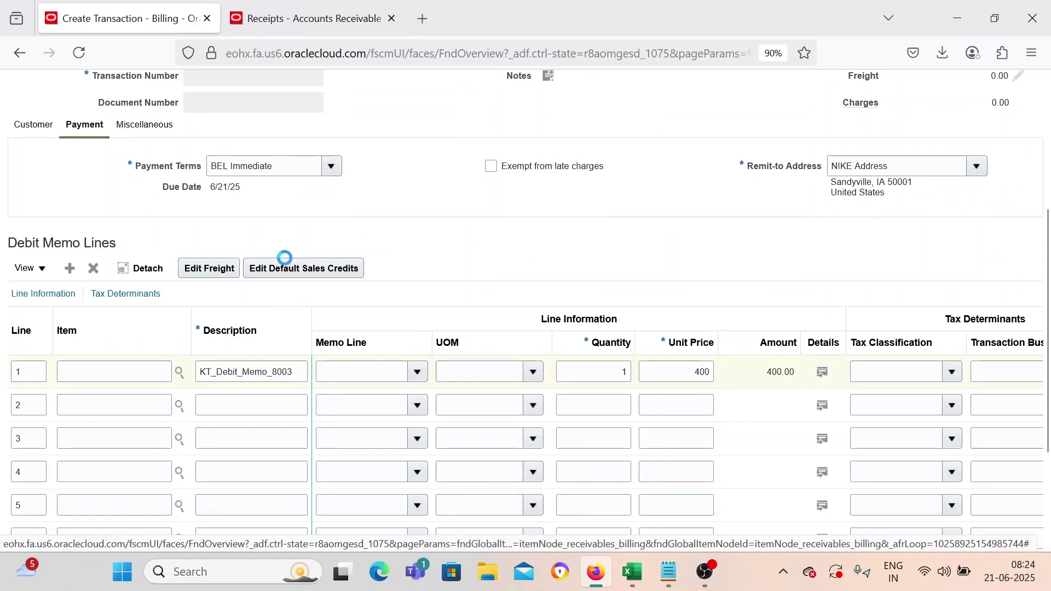
click(242, 294)
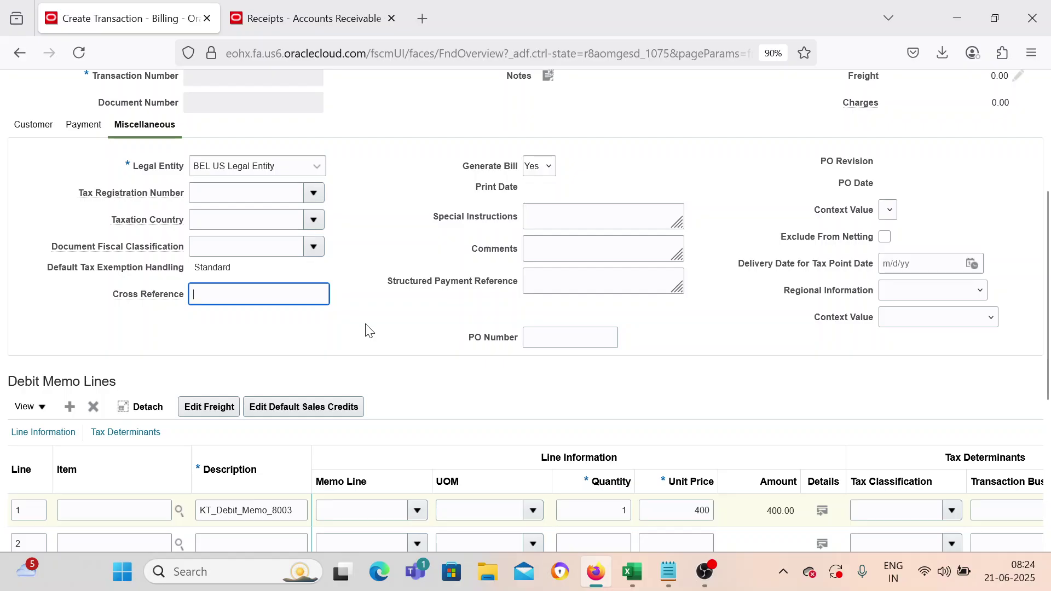
click(660, 574)
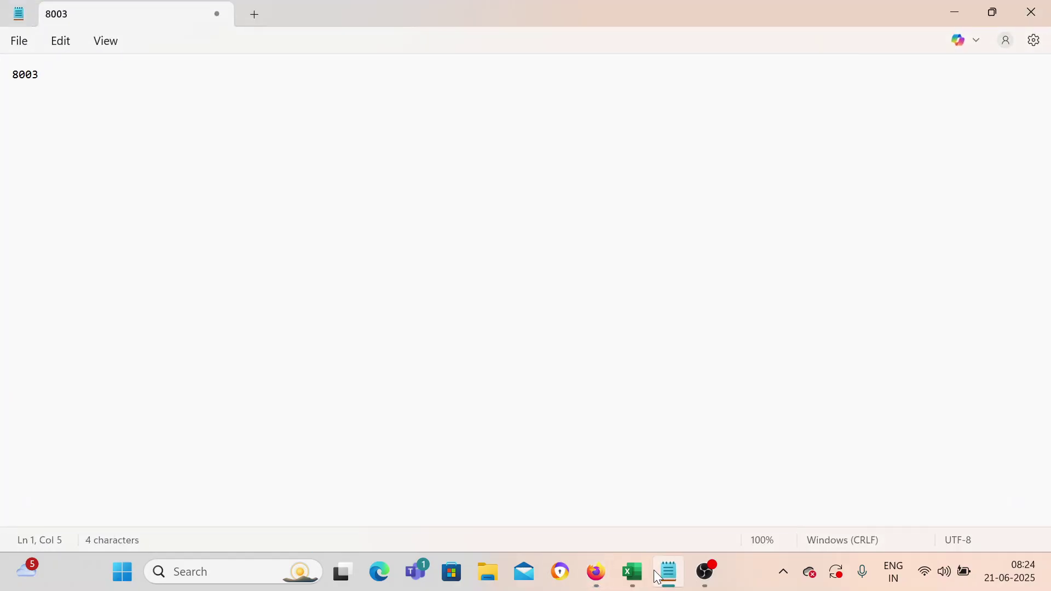
click(654, 571)
text(8003)
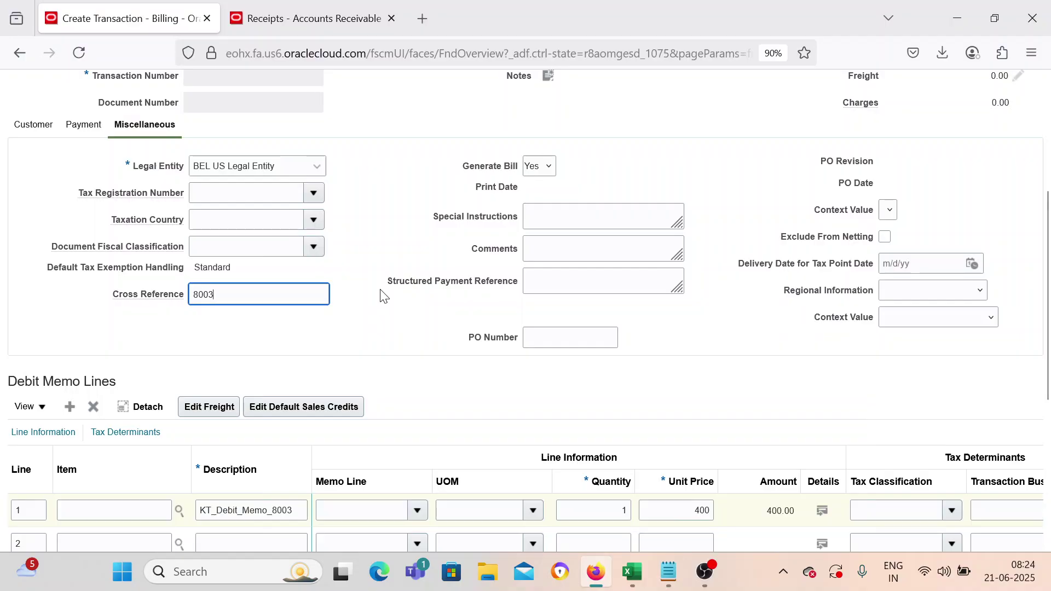
click(375, 205)
Complete the debit memo and open it for review
scroll(375, 214, up, 5)
click(979, 128)
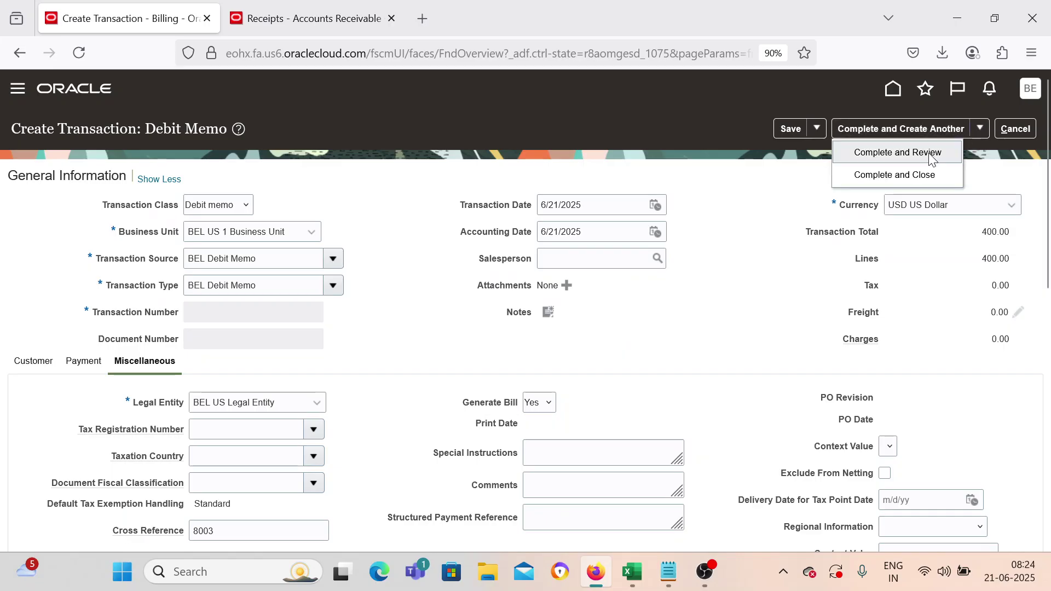
click(932, 156)
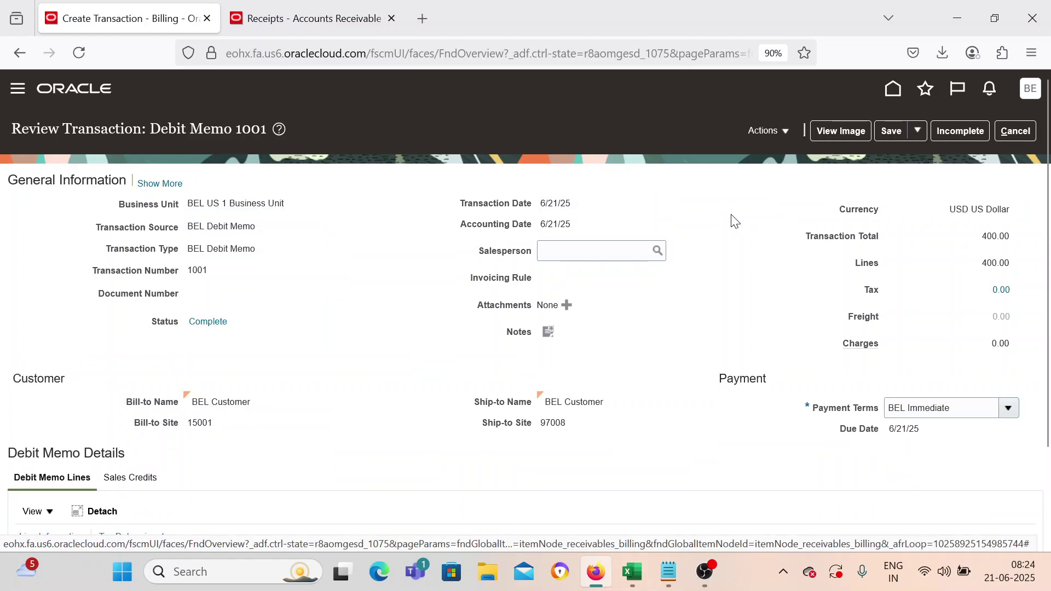
Look over the completed debit memo, then save and close it
scroll(736, 222, down, 3)
scroll(735, 222, up, 3)
click(919, 133)
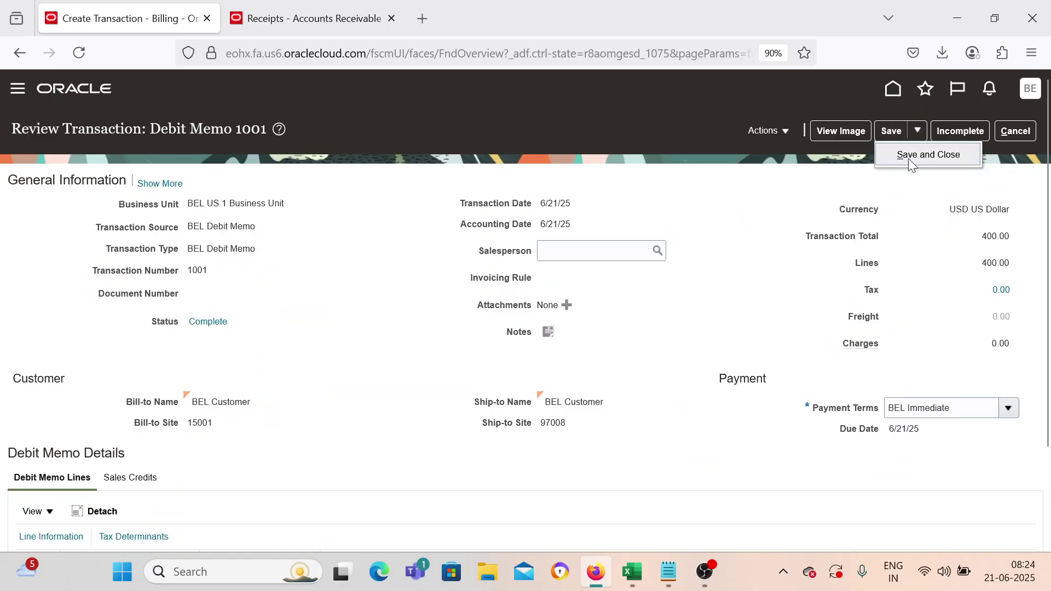
click(910, 159)
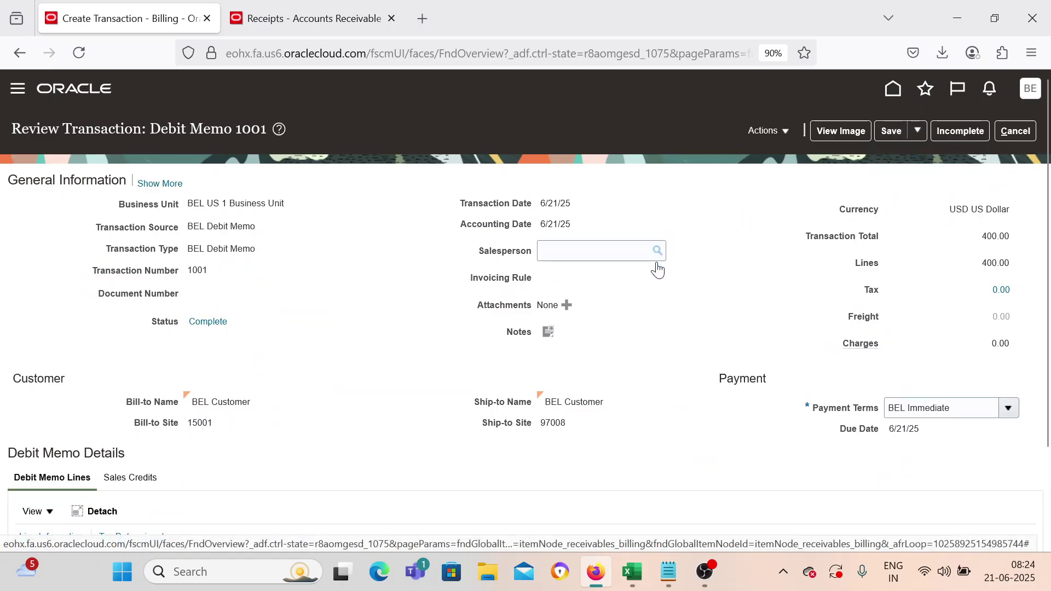
click(579, 217)
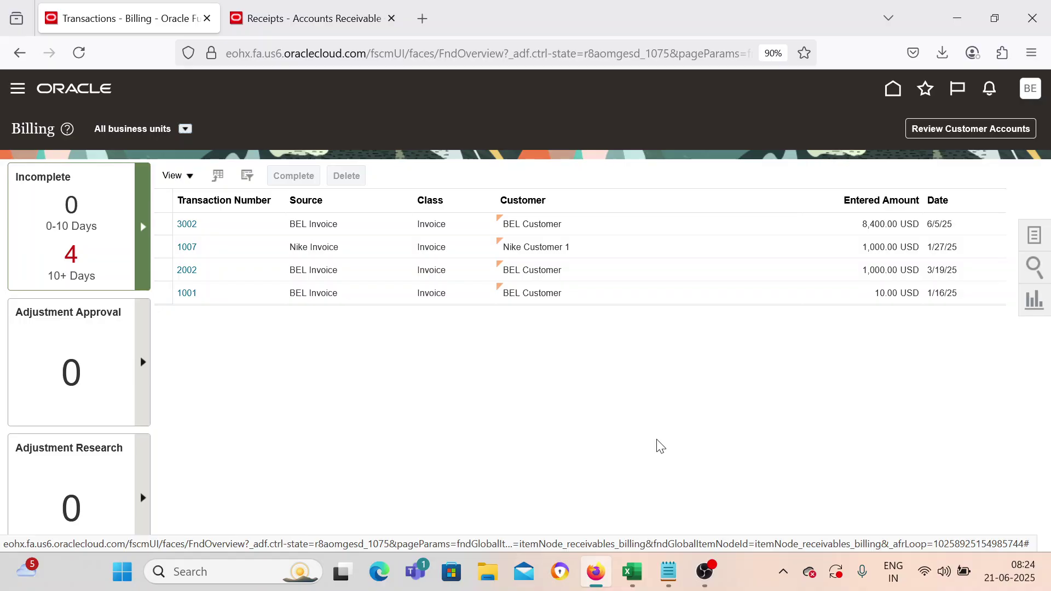
Switch to the Excel process sheet and remove the Receipt row 26 from the DM Process outline
click(632, 572)
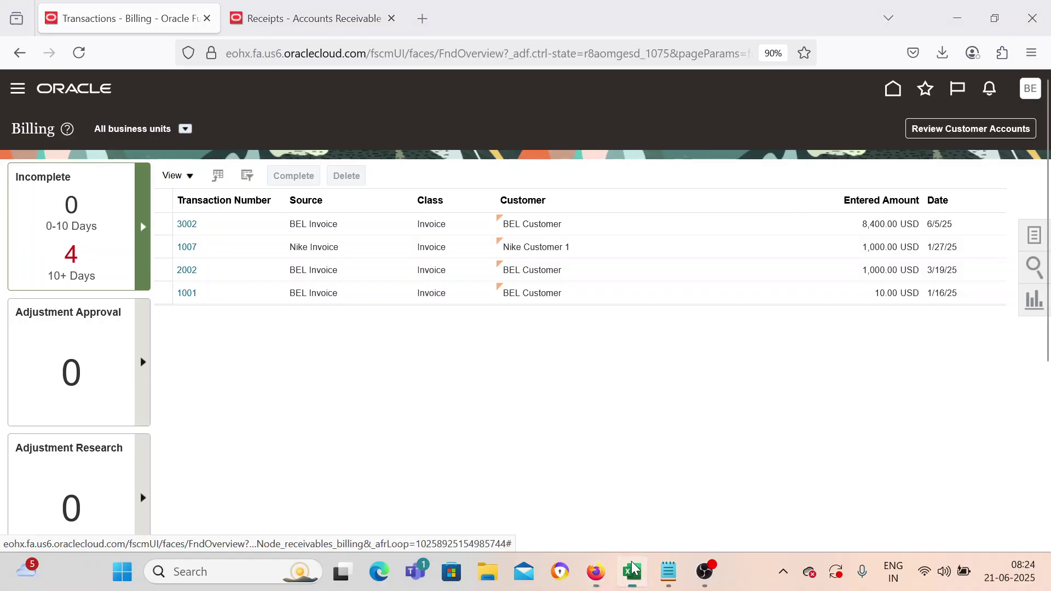
click(12, 443)
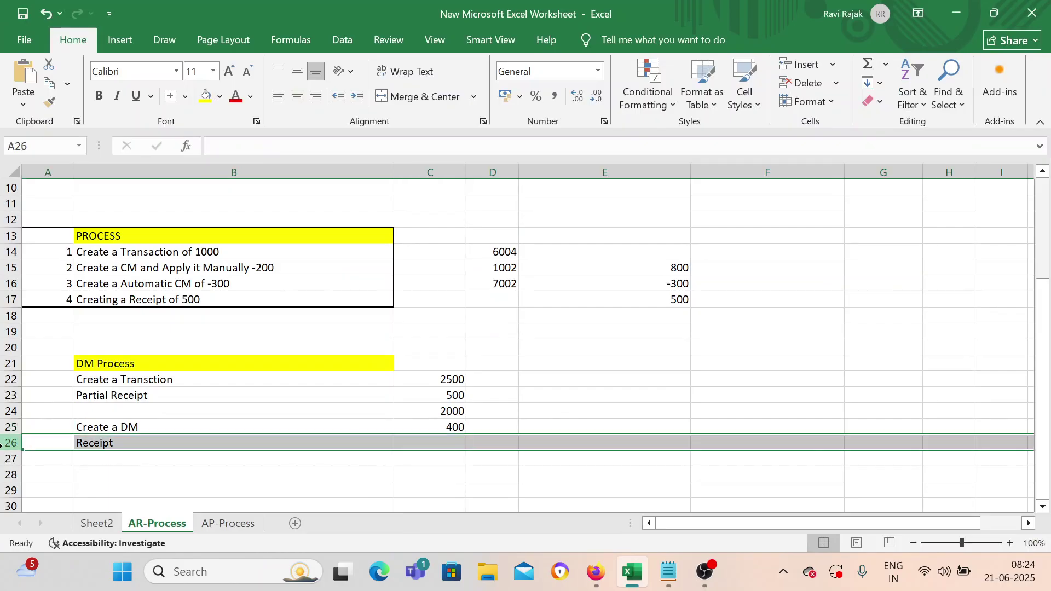
right_click(12, 442)
click(66, 333)
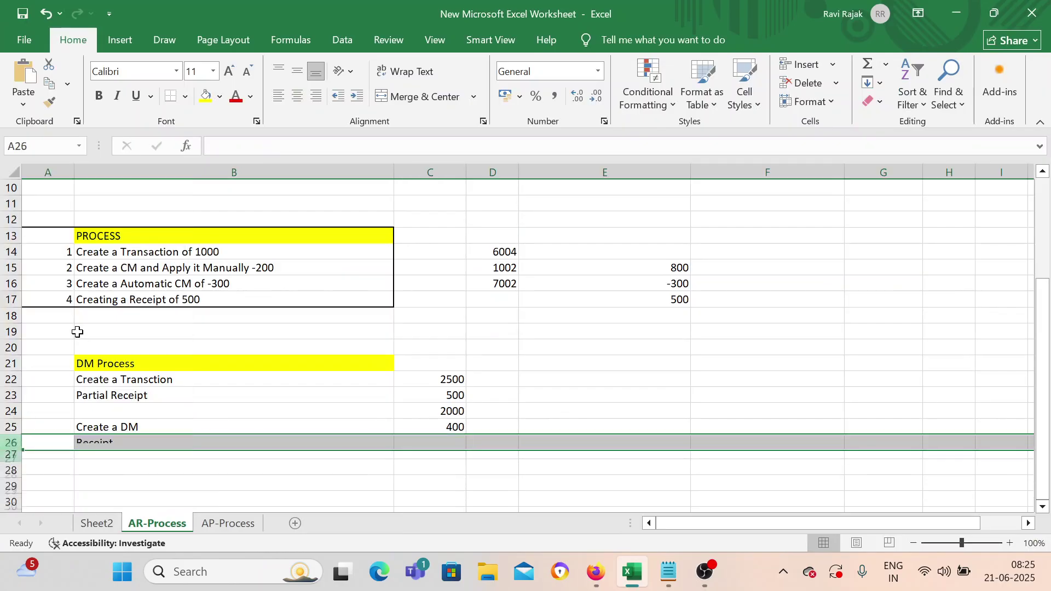
click(278, 475)
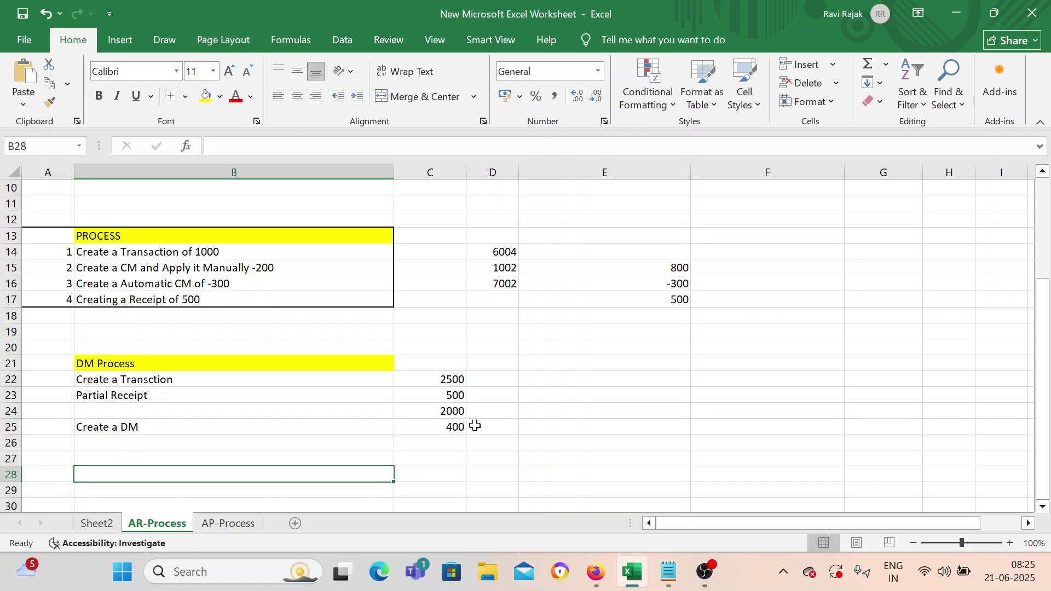
Apply All Borders to the DM Process table in cells B21:C25
drag(131, 371, 438, 430)
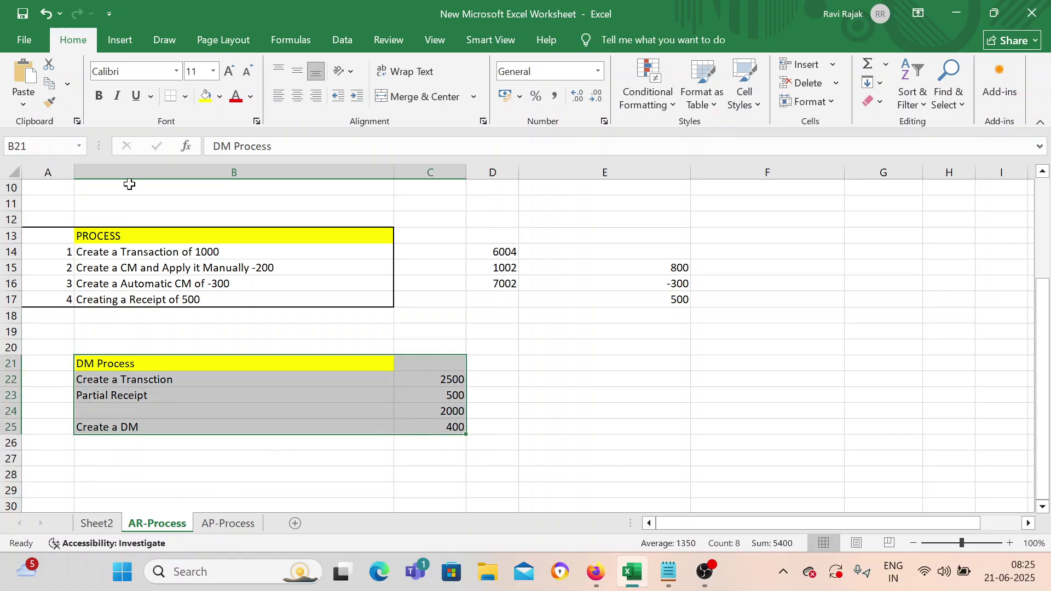
click(185, 97)
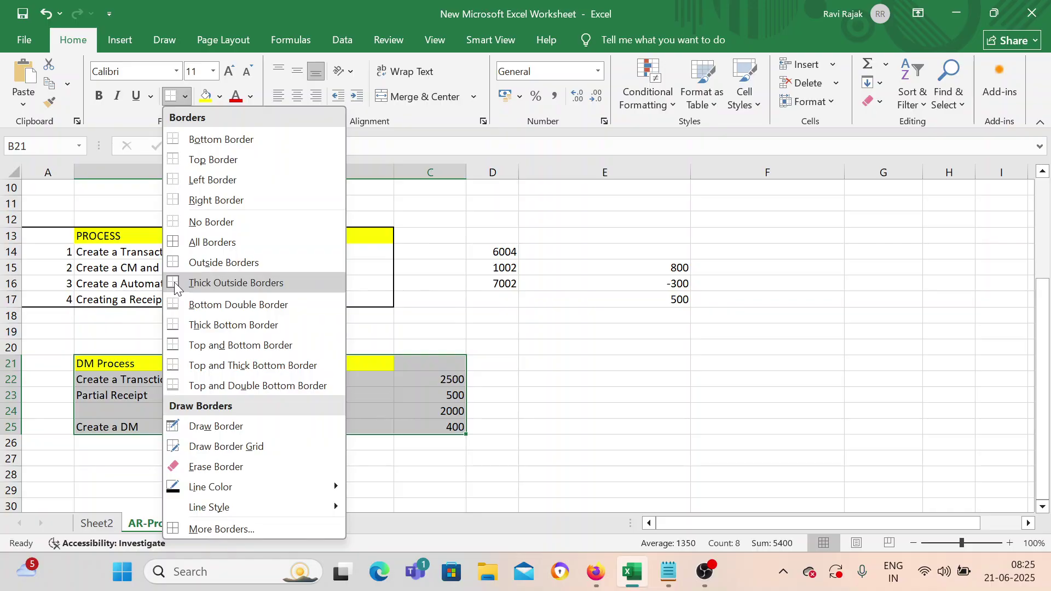
click(249, 242)
click(477, 380)
Enter Done as the status of Debit Memo in cell C7 of the Knowledge Transfer table
scroll(498, 402, up, 3)
scroll(497, 402, up, 1)
scroll(497, 402, down, 3)
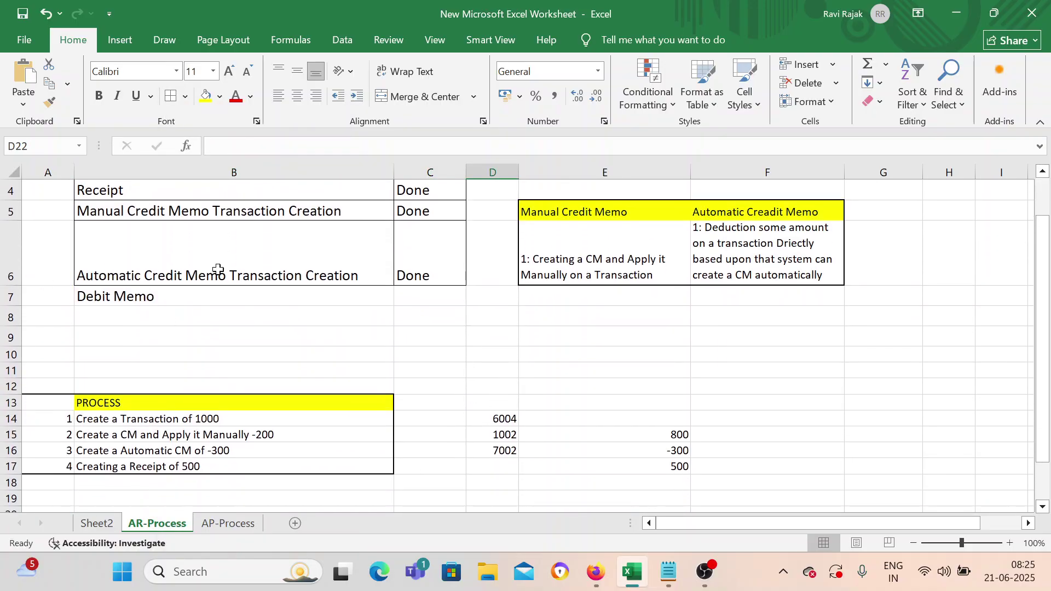
double_click(427, 294)
text(Done)
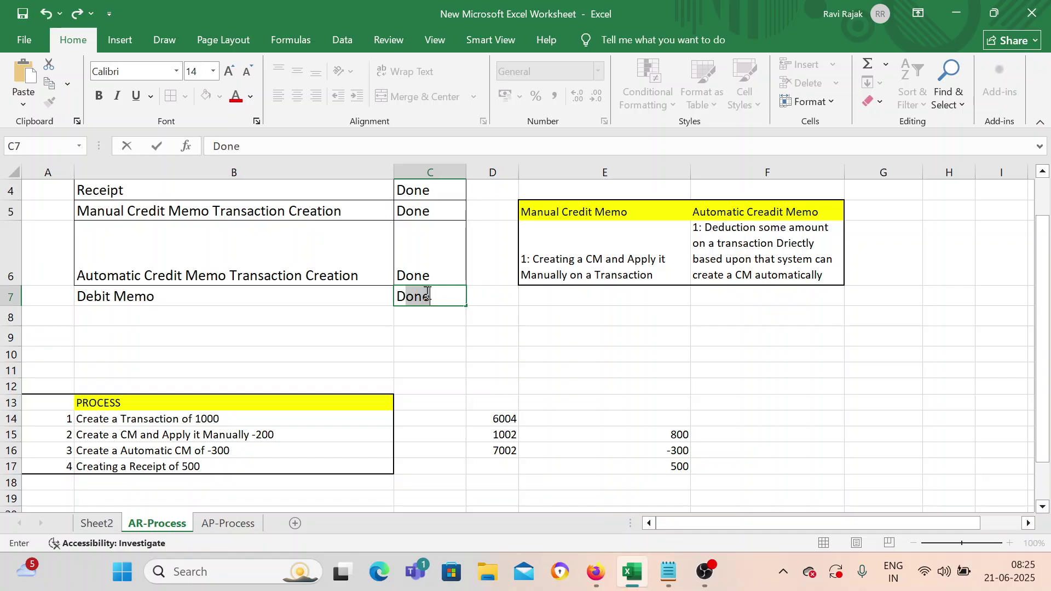
key(Return)
Copy the formatting of the Automatic Credit Memo cell B6 onto the Debit Memo row, B7:C7, with Format Painter
click(257, 272)
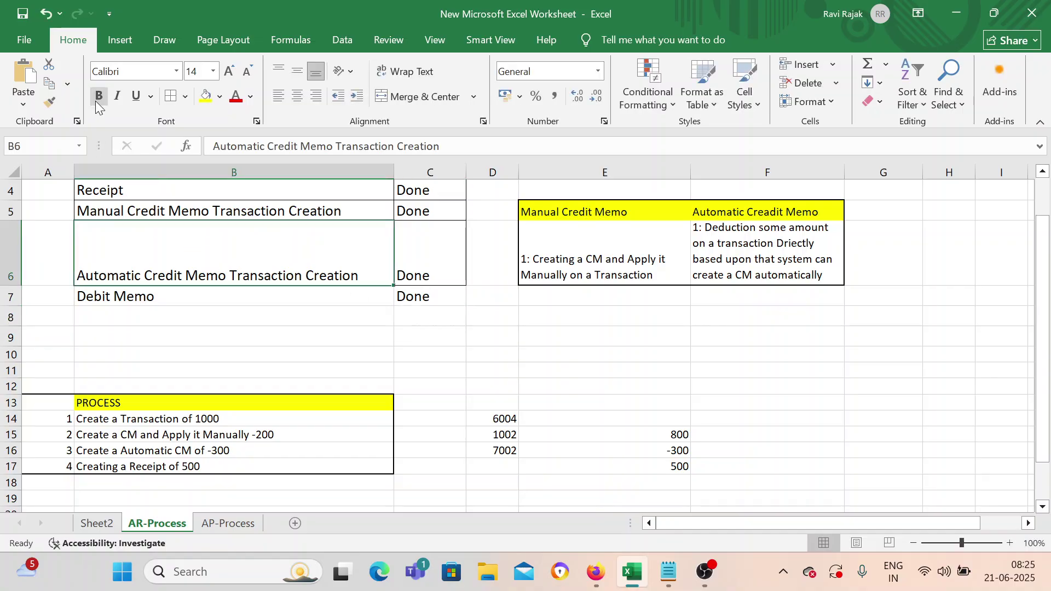
click(50, 103)
drag(139, 296, 433, 296)
click(453, 353)
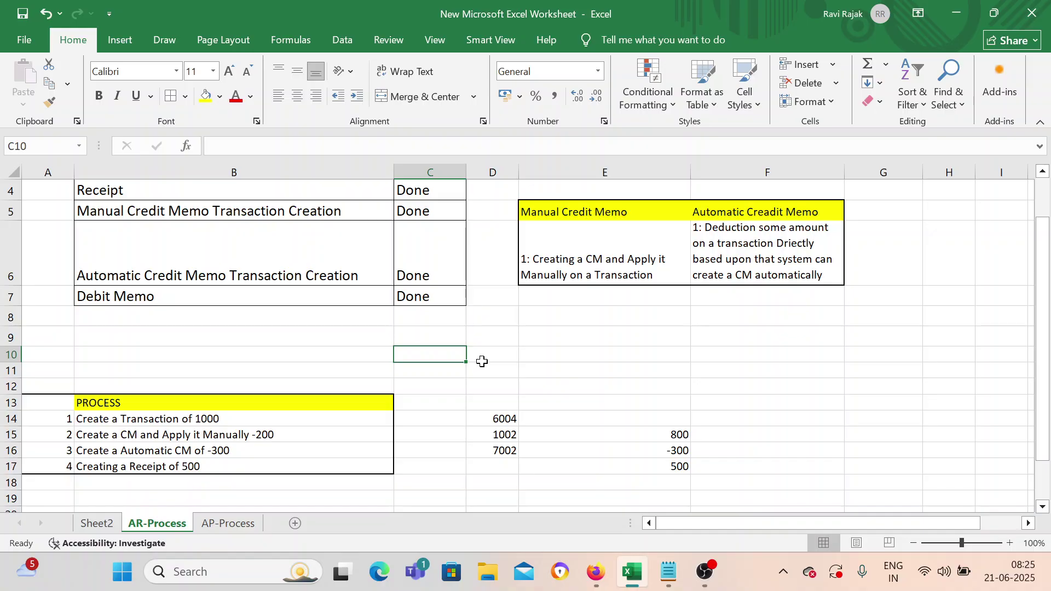
scroll(471, 353, down, 1)
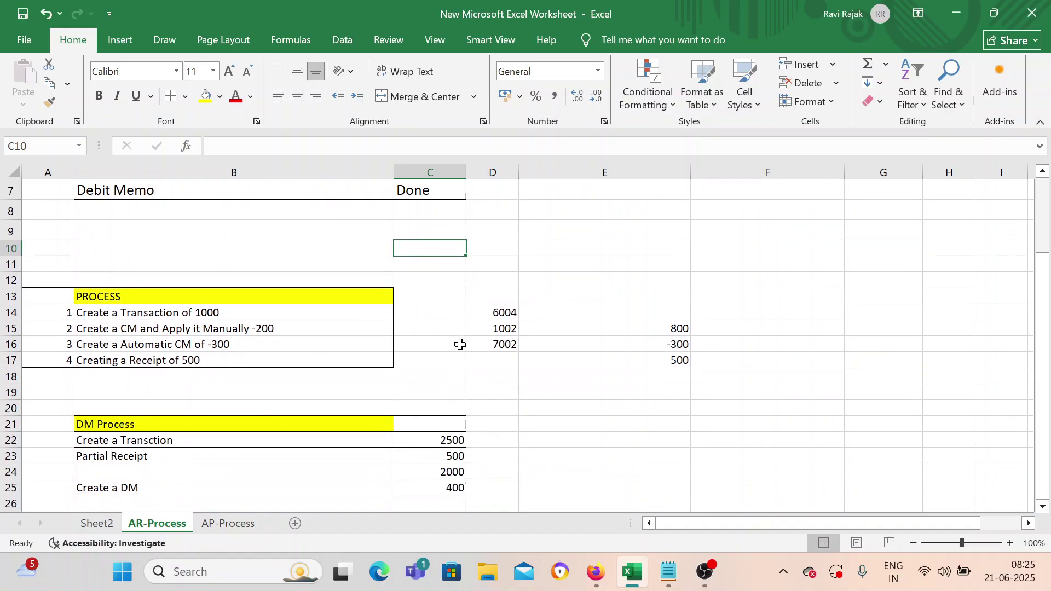
scroll(363, 383, down, 1)
scroll(362, 383, down, 4)
scroll(362, 382, up, 2)
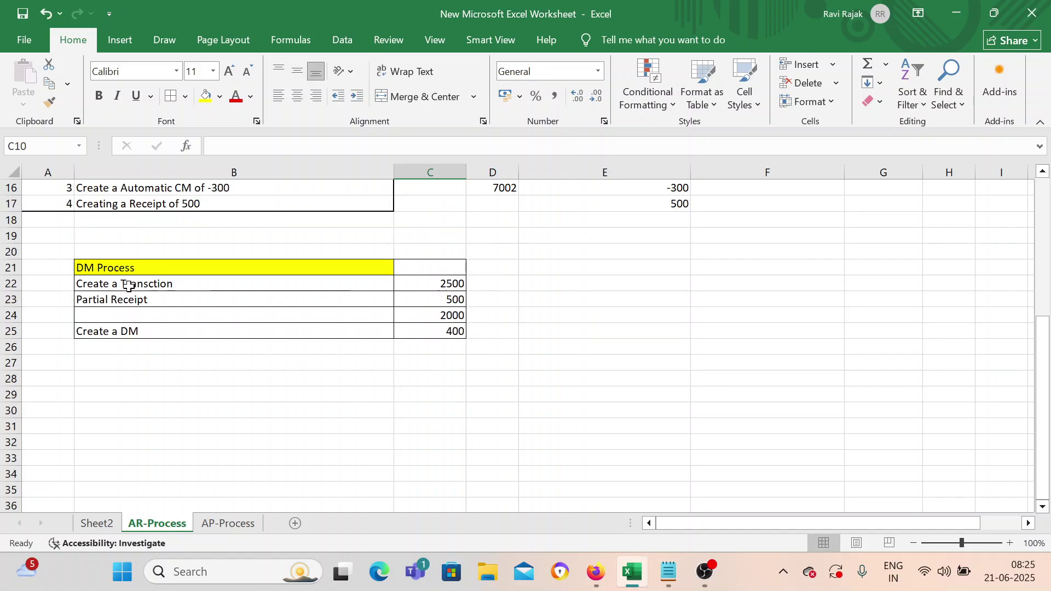
scroll(128, 286, up, 5)
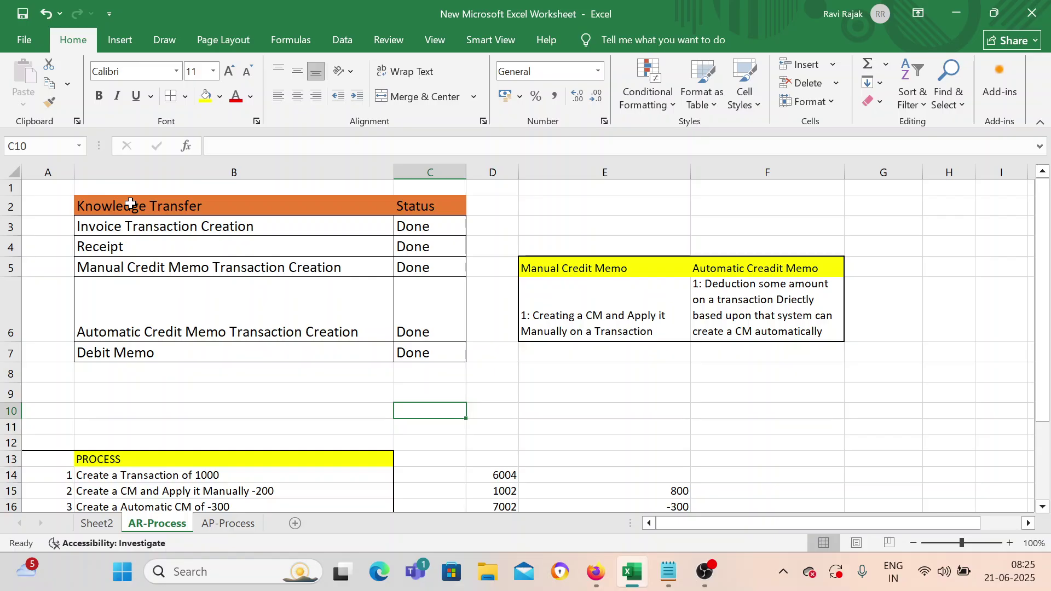
Switch to the Accounts Receivable receipts page in Firefox and open Setup and Maintenance
click(594, 568)
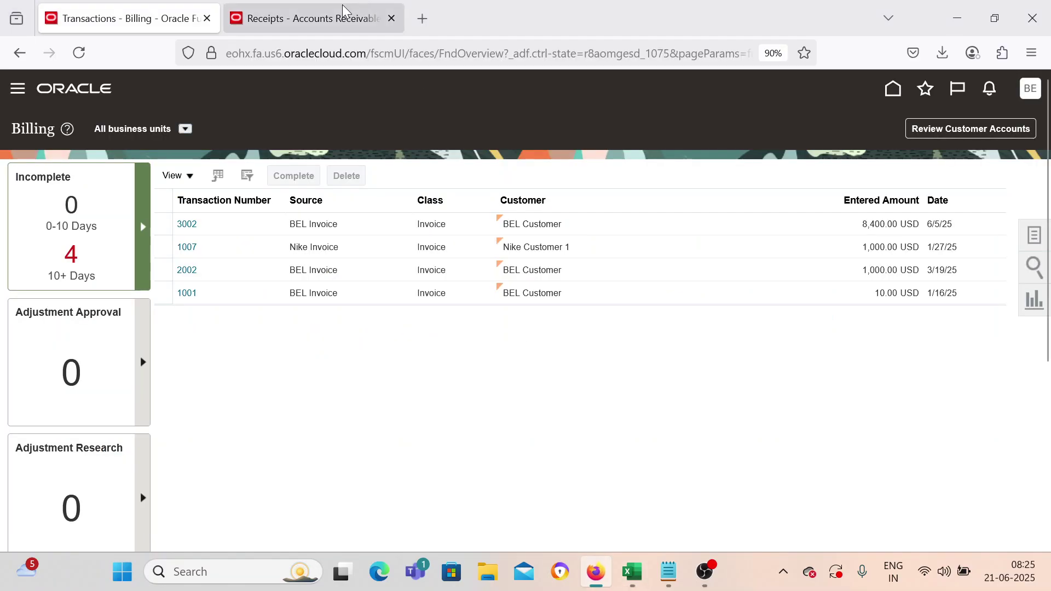
key(ctrl+Tab)
click(1028, 96)
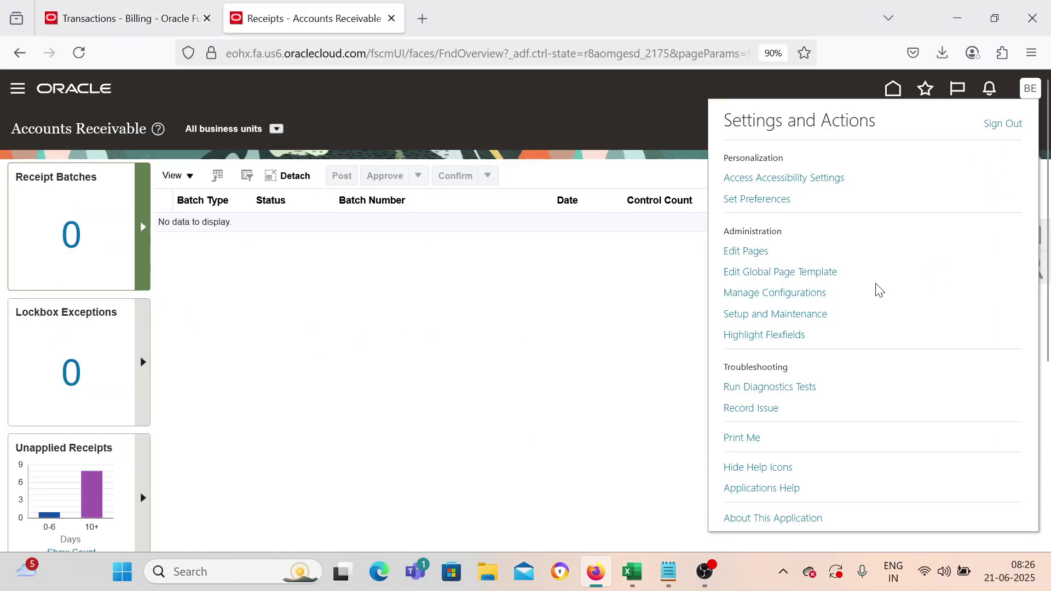
click(808, 315)
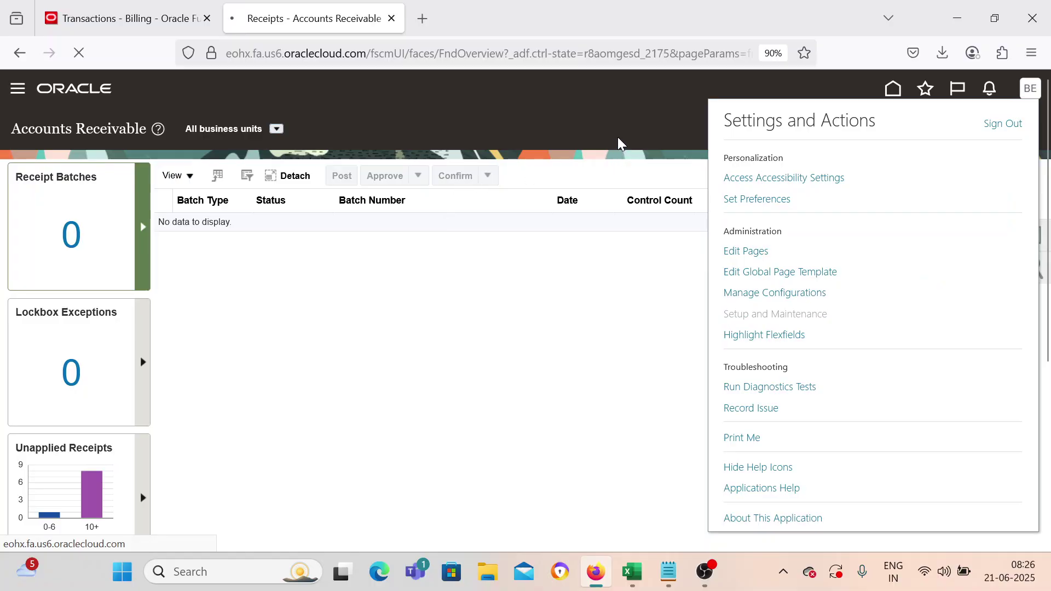
Search the setup tasks for "Manage Transac" and open Manage Transaction Types under Customer Billing
click(578, 189)
text(Manage)
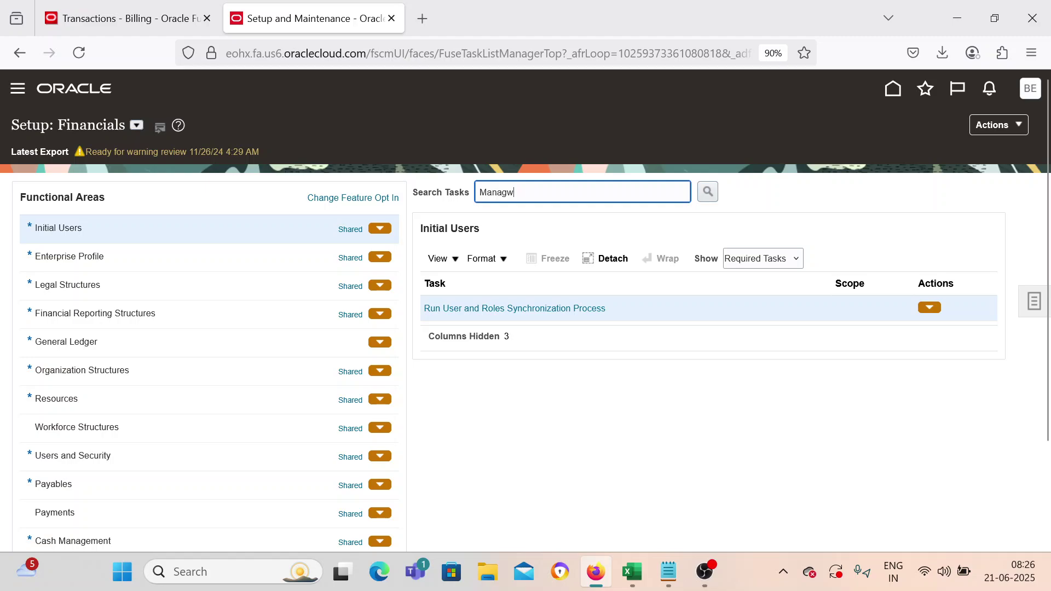
text(T)
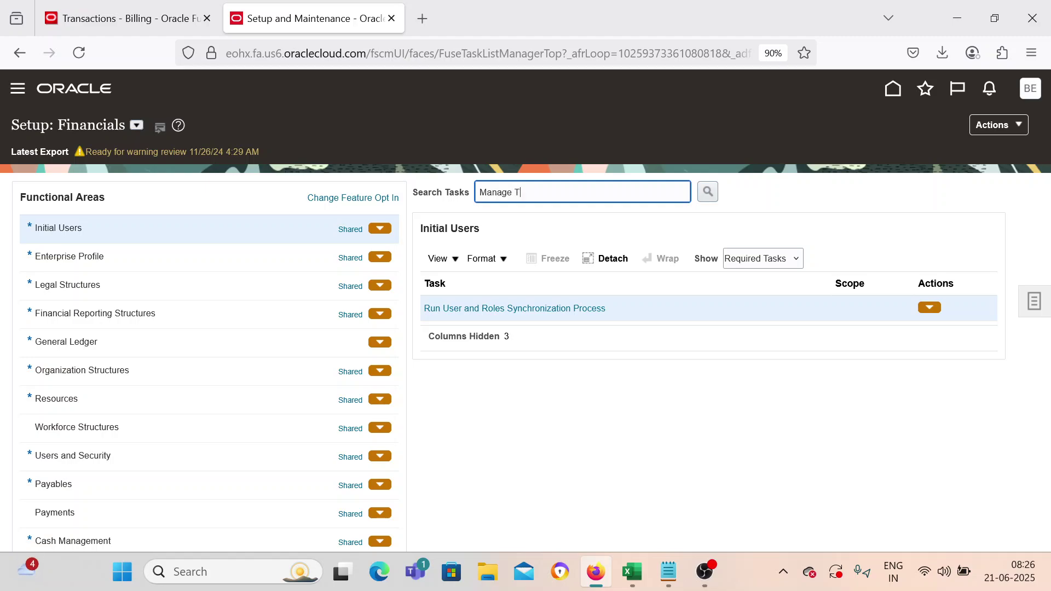
text(ransac)
key(Return)
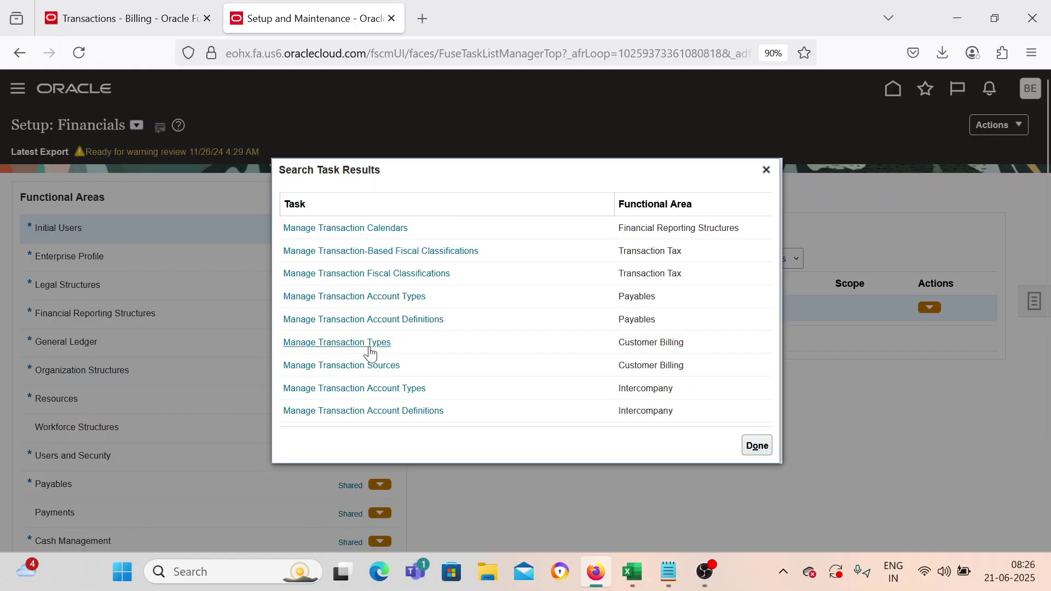
click(370, 348)
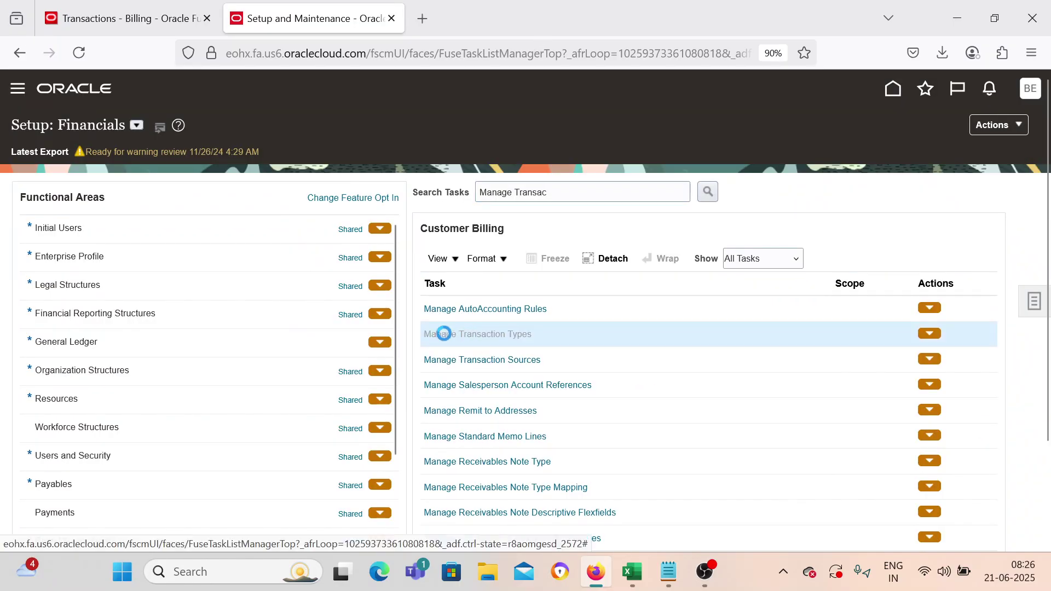
Search the transaction types by the name BEL and open BEL Debit Memo
click(227, 201)
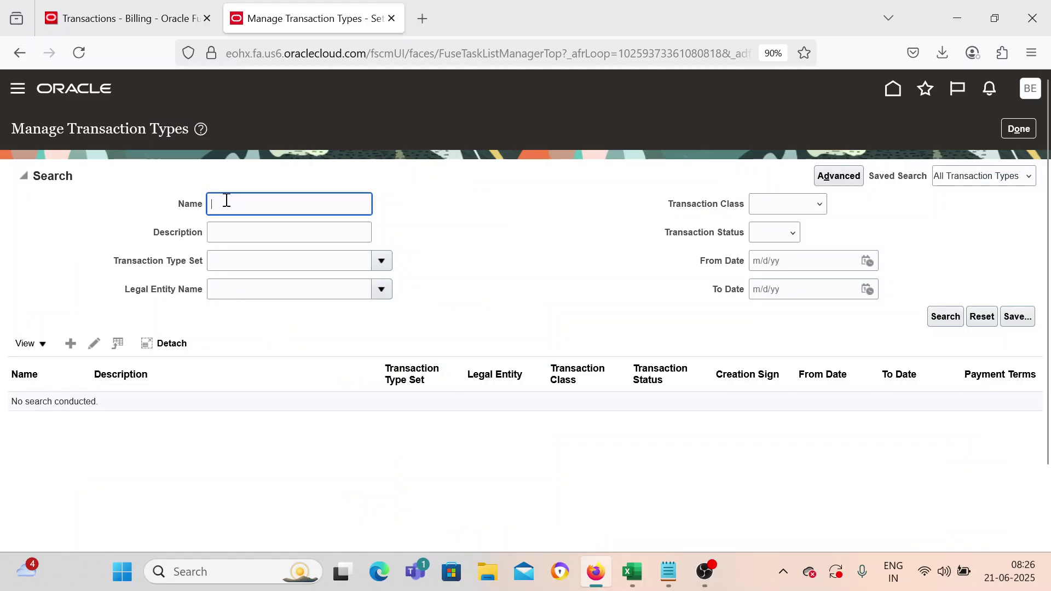
text(BEL)
key(Return)
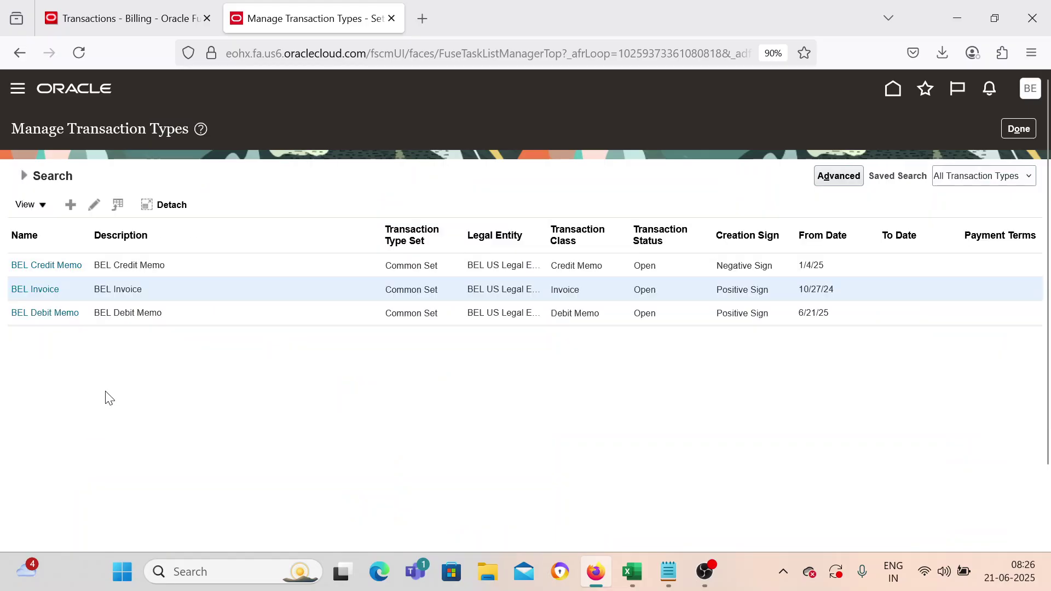
click(62, 314)
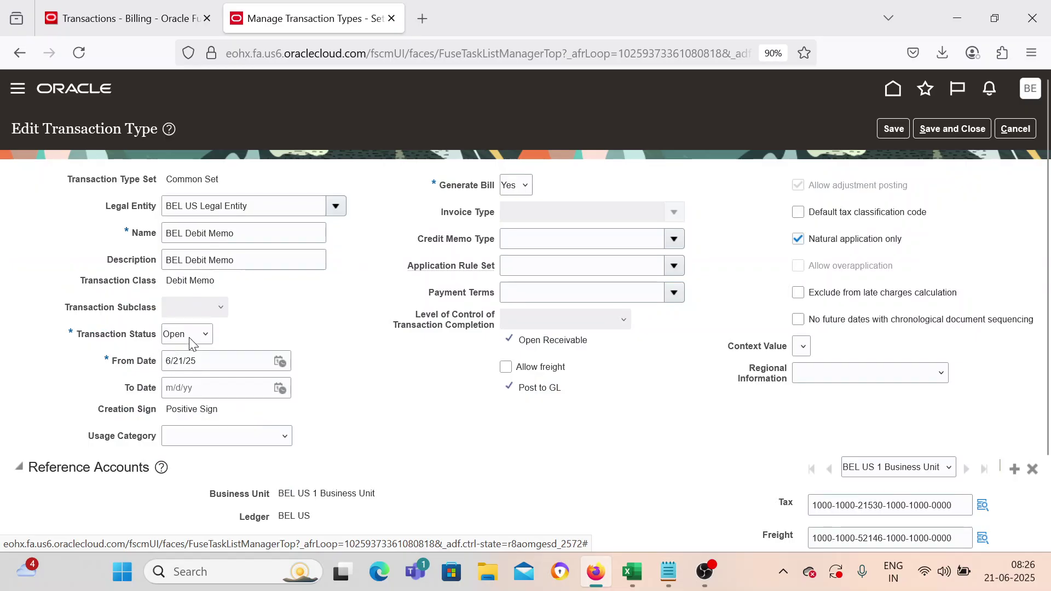
Check the Creation Sign of the BEL Debit Memo type, then cancel the edit and leave Manage Transaction Types
drag(170, 411, 220, 415)
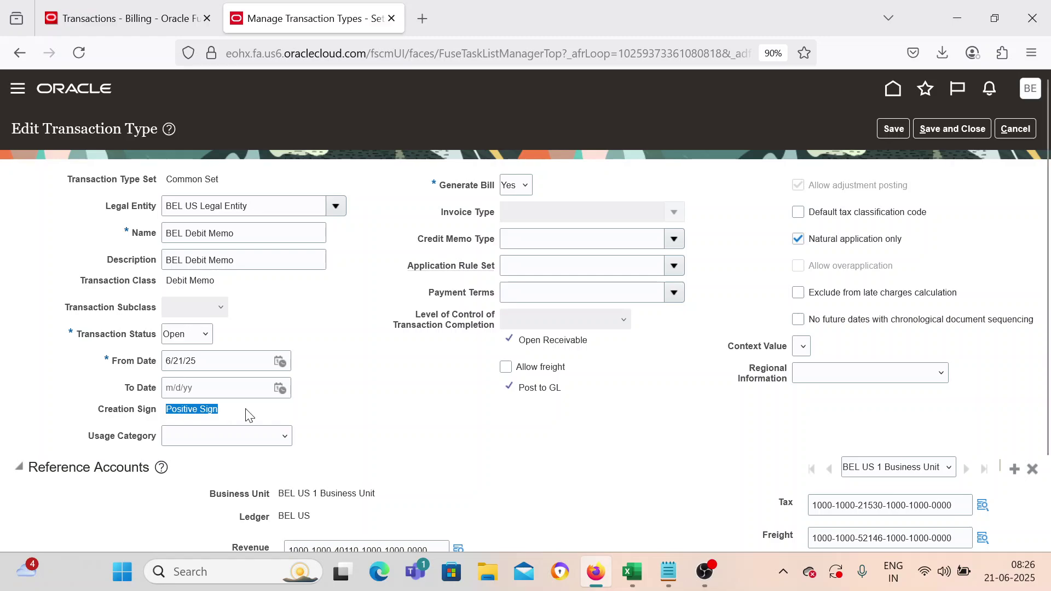
click(548, 481)
click(1015, 130)
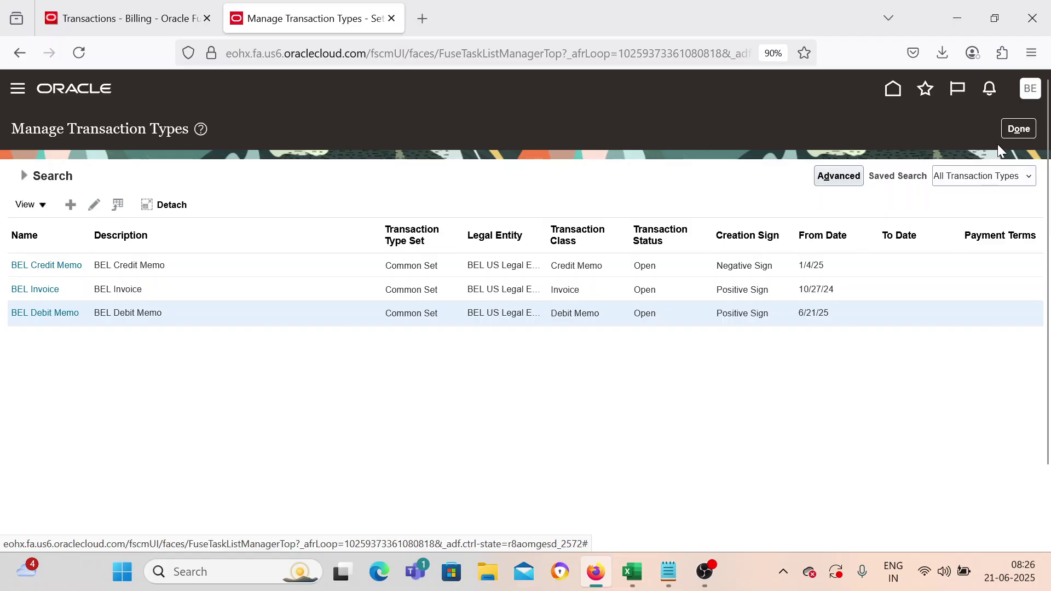
click(1010, 139)
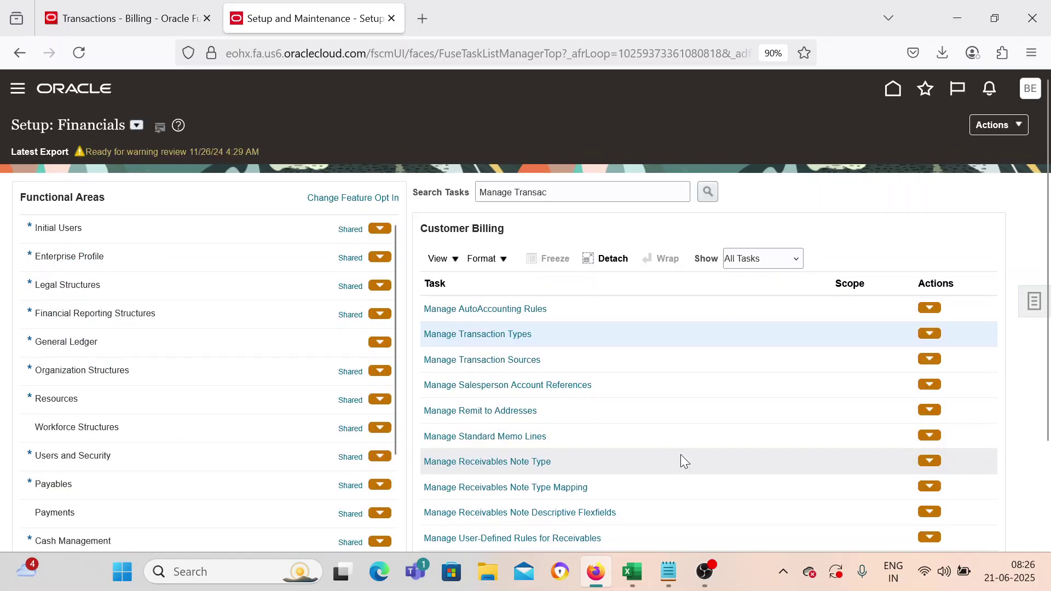
click(632, 572)
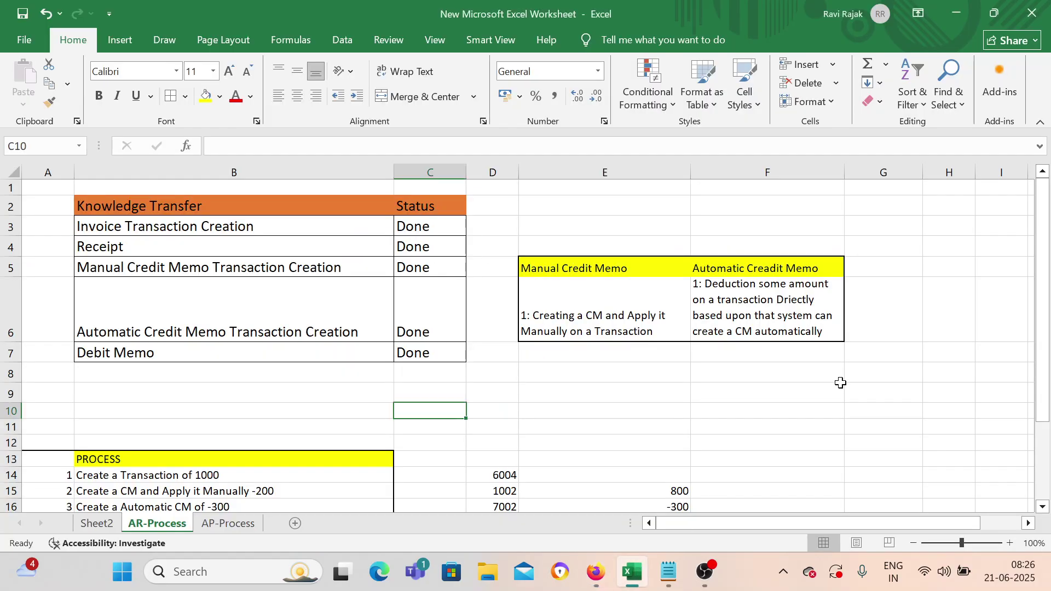
key(Right)
key(Right)
key(Up)
key(Up)
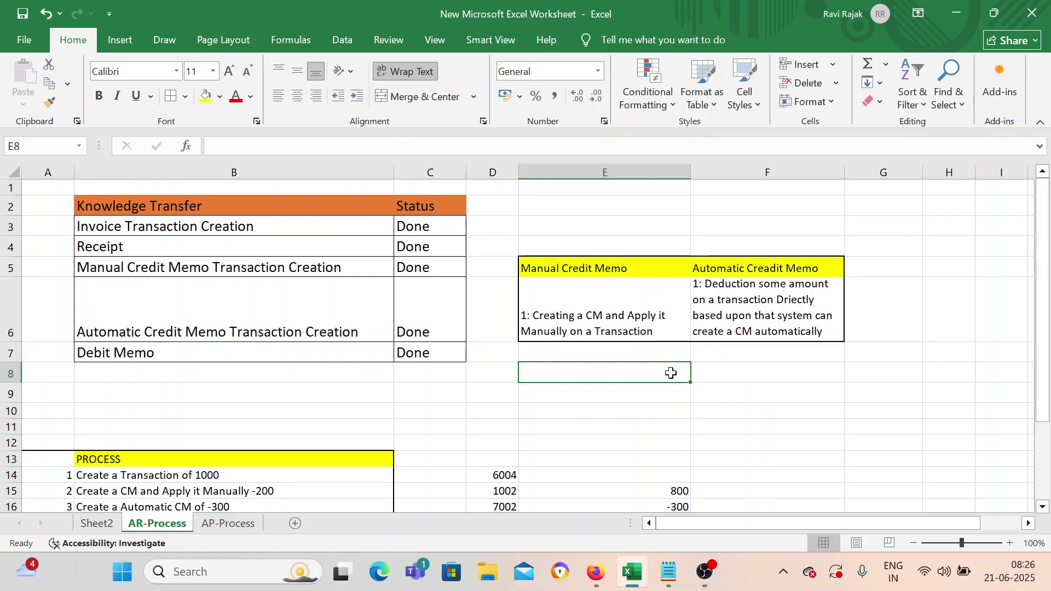
mouse_move(706, 571)
mouse_move(688, 523)
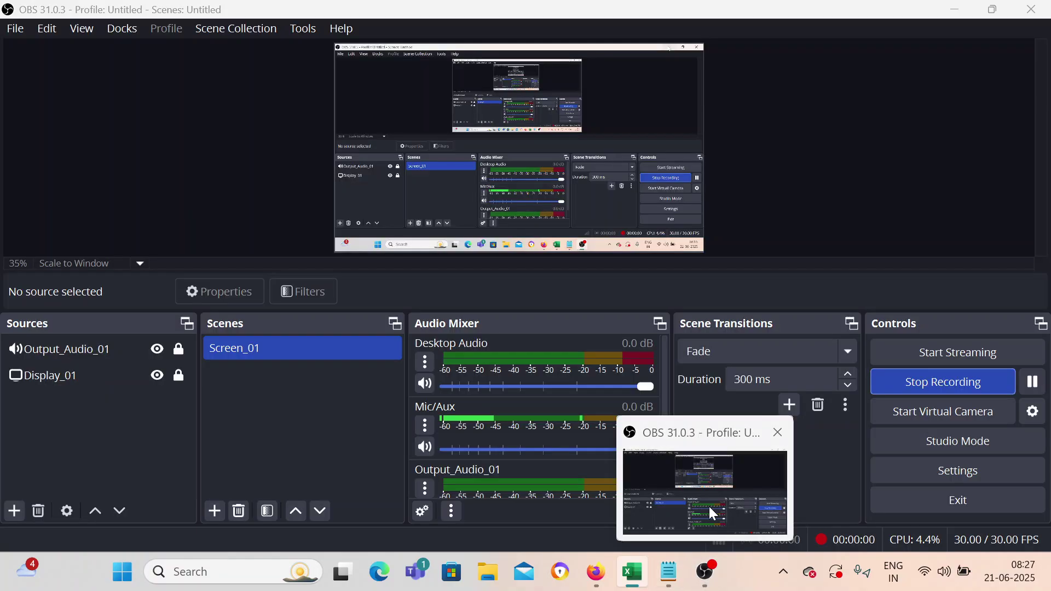
click(710, 513)
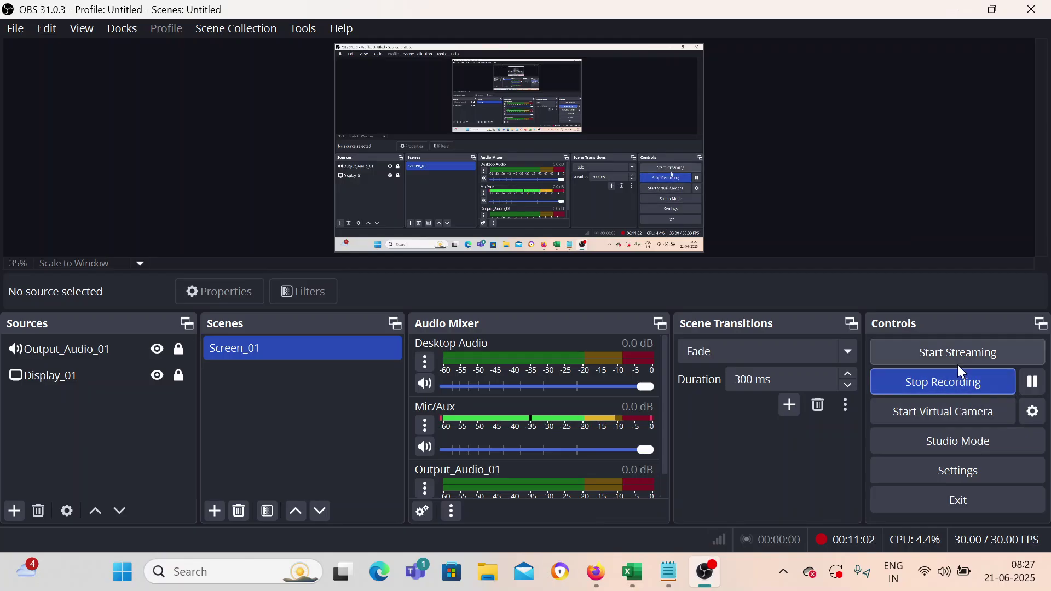